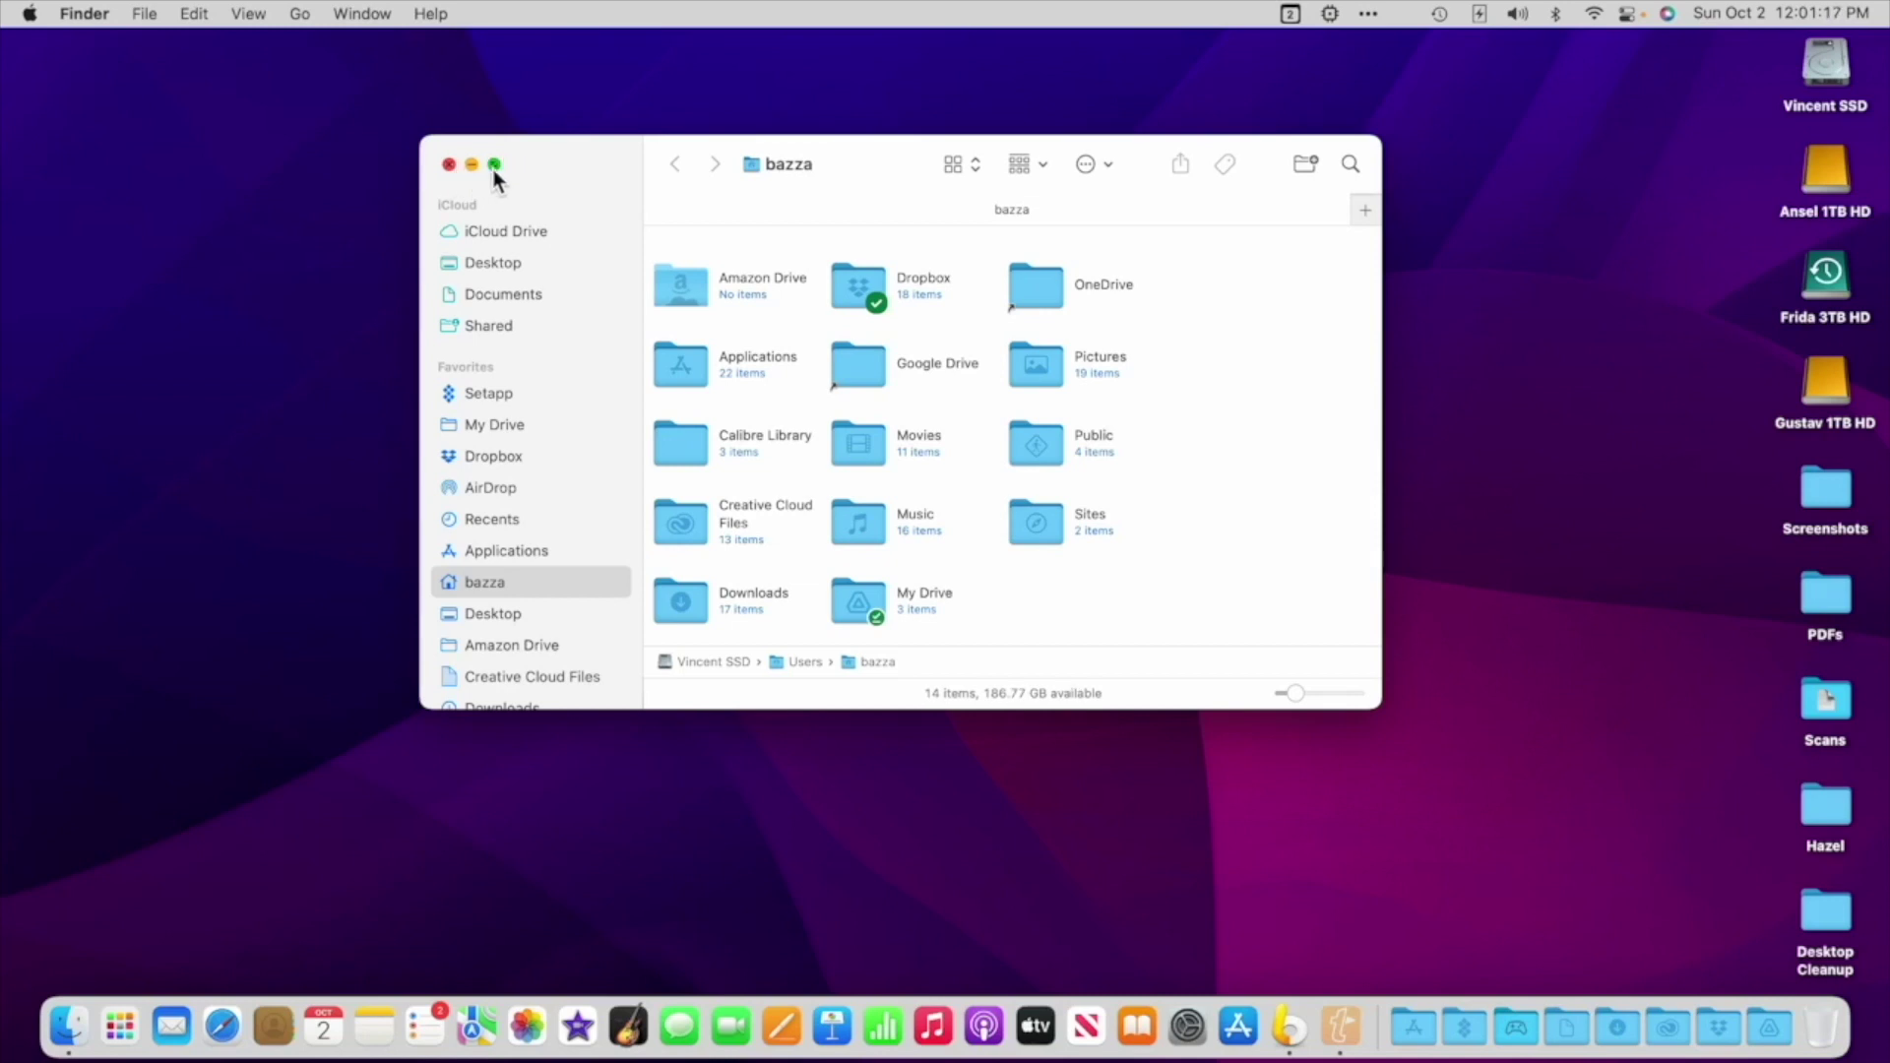
Close the Finder window showing the home folder and open a new Finder window
{"action": "mouse_move", "coordinate": [496, 169]}
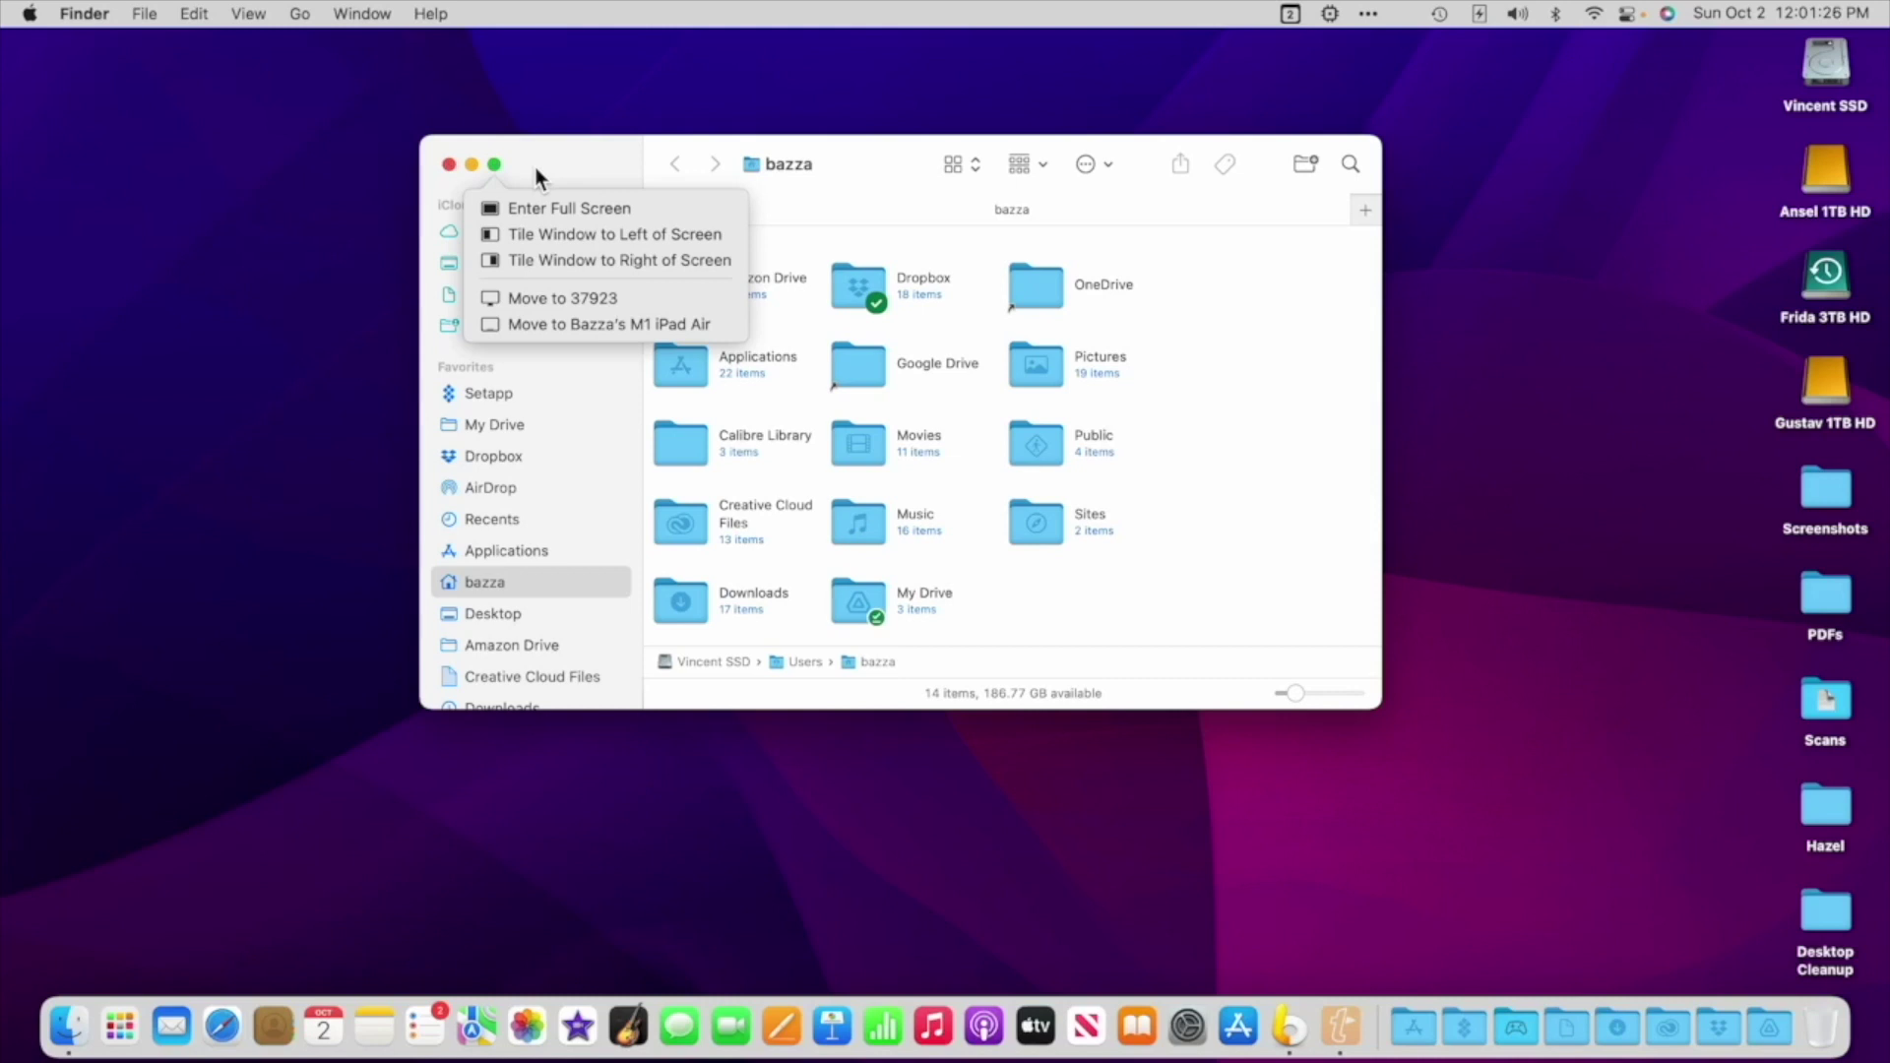
{"action": "left_click", "coordinate": [540, 160]}
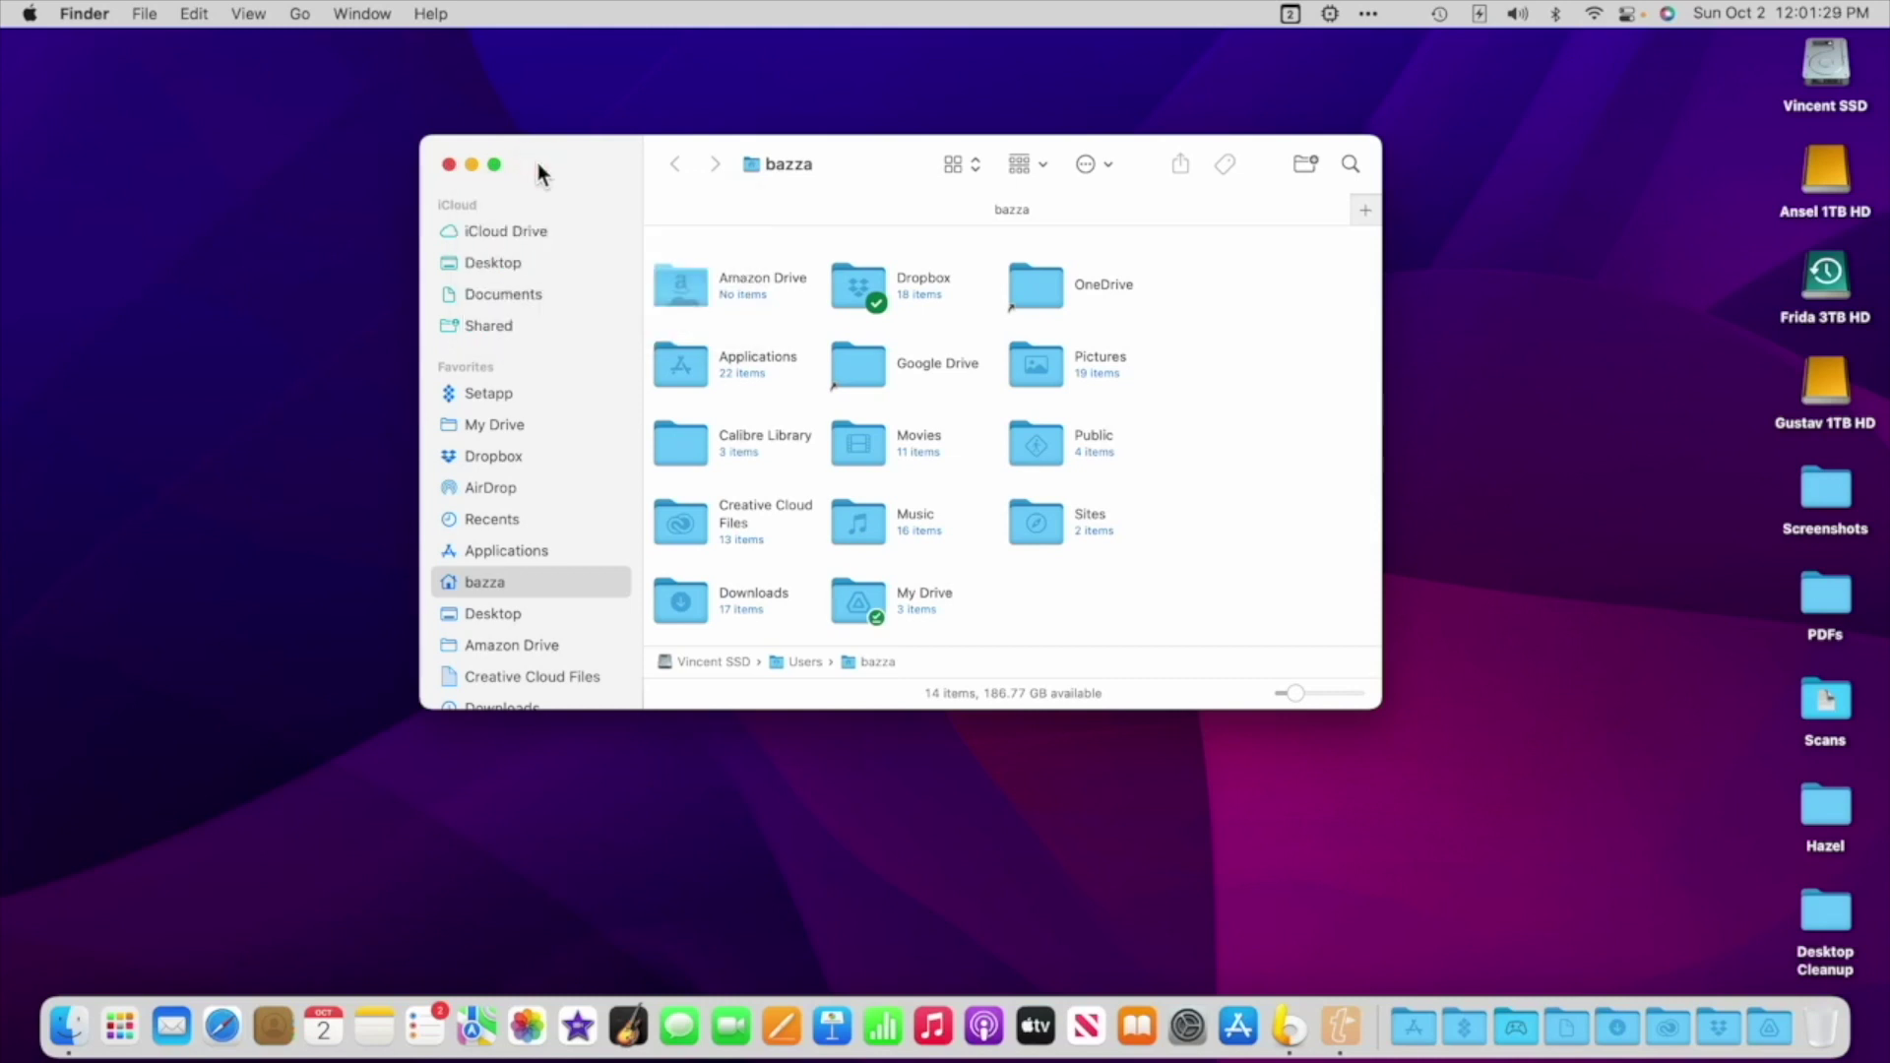
{"action": "left_click", "coordinate": [449, 165]}
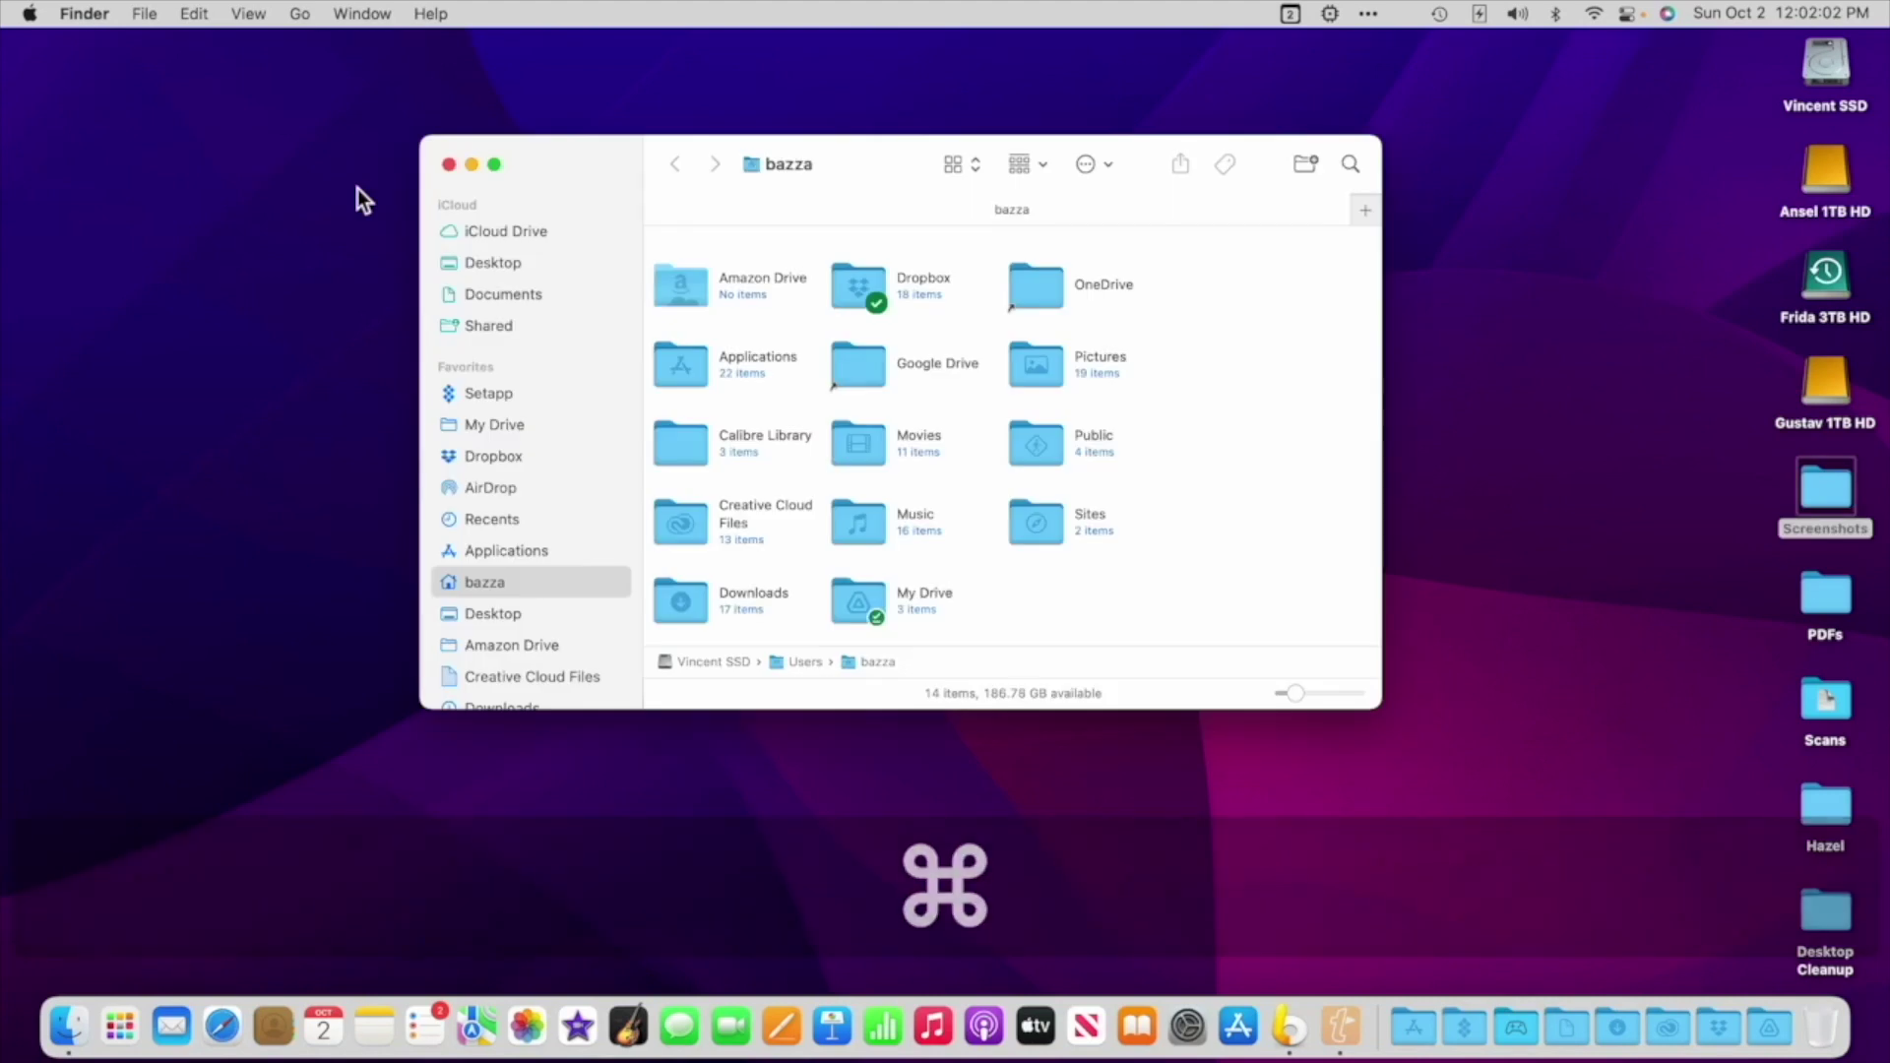
{"action": "left_click", "coordinate": [146, 15]}
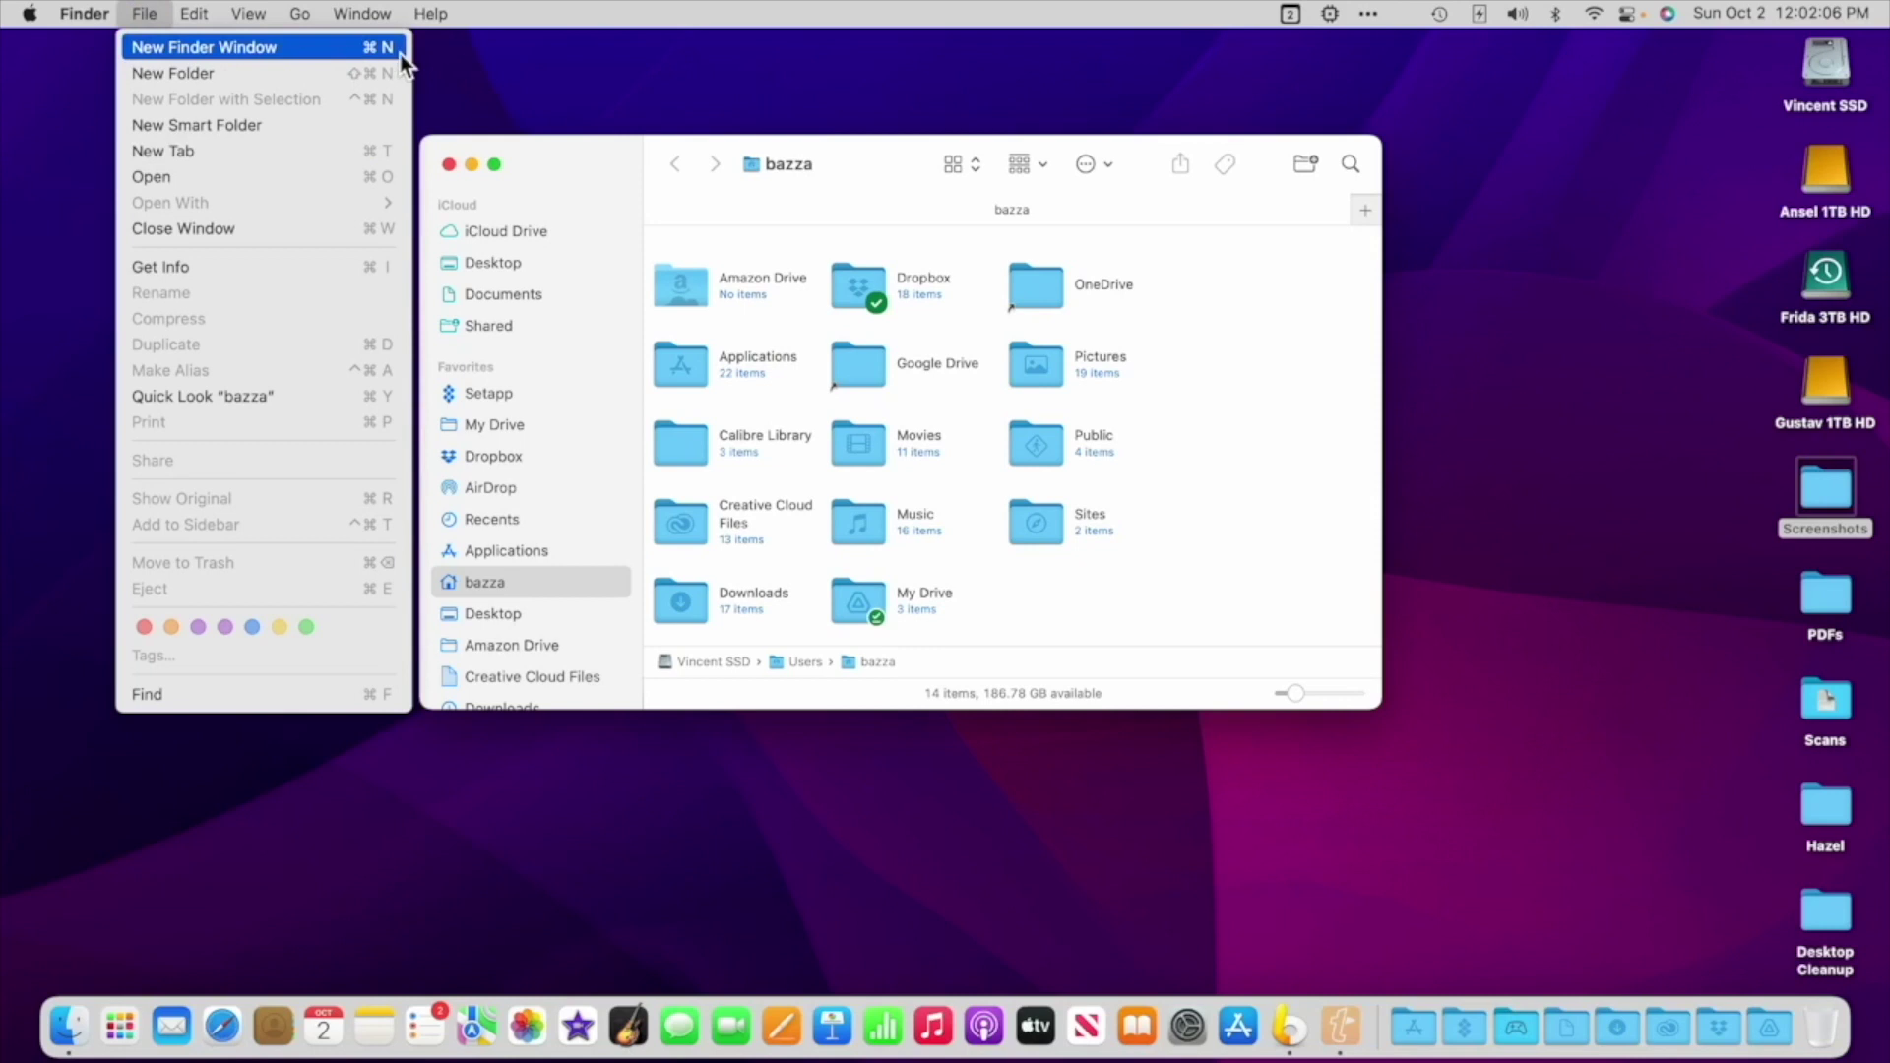
{"action": "left_click", "coordinate": [565, 162]}
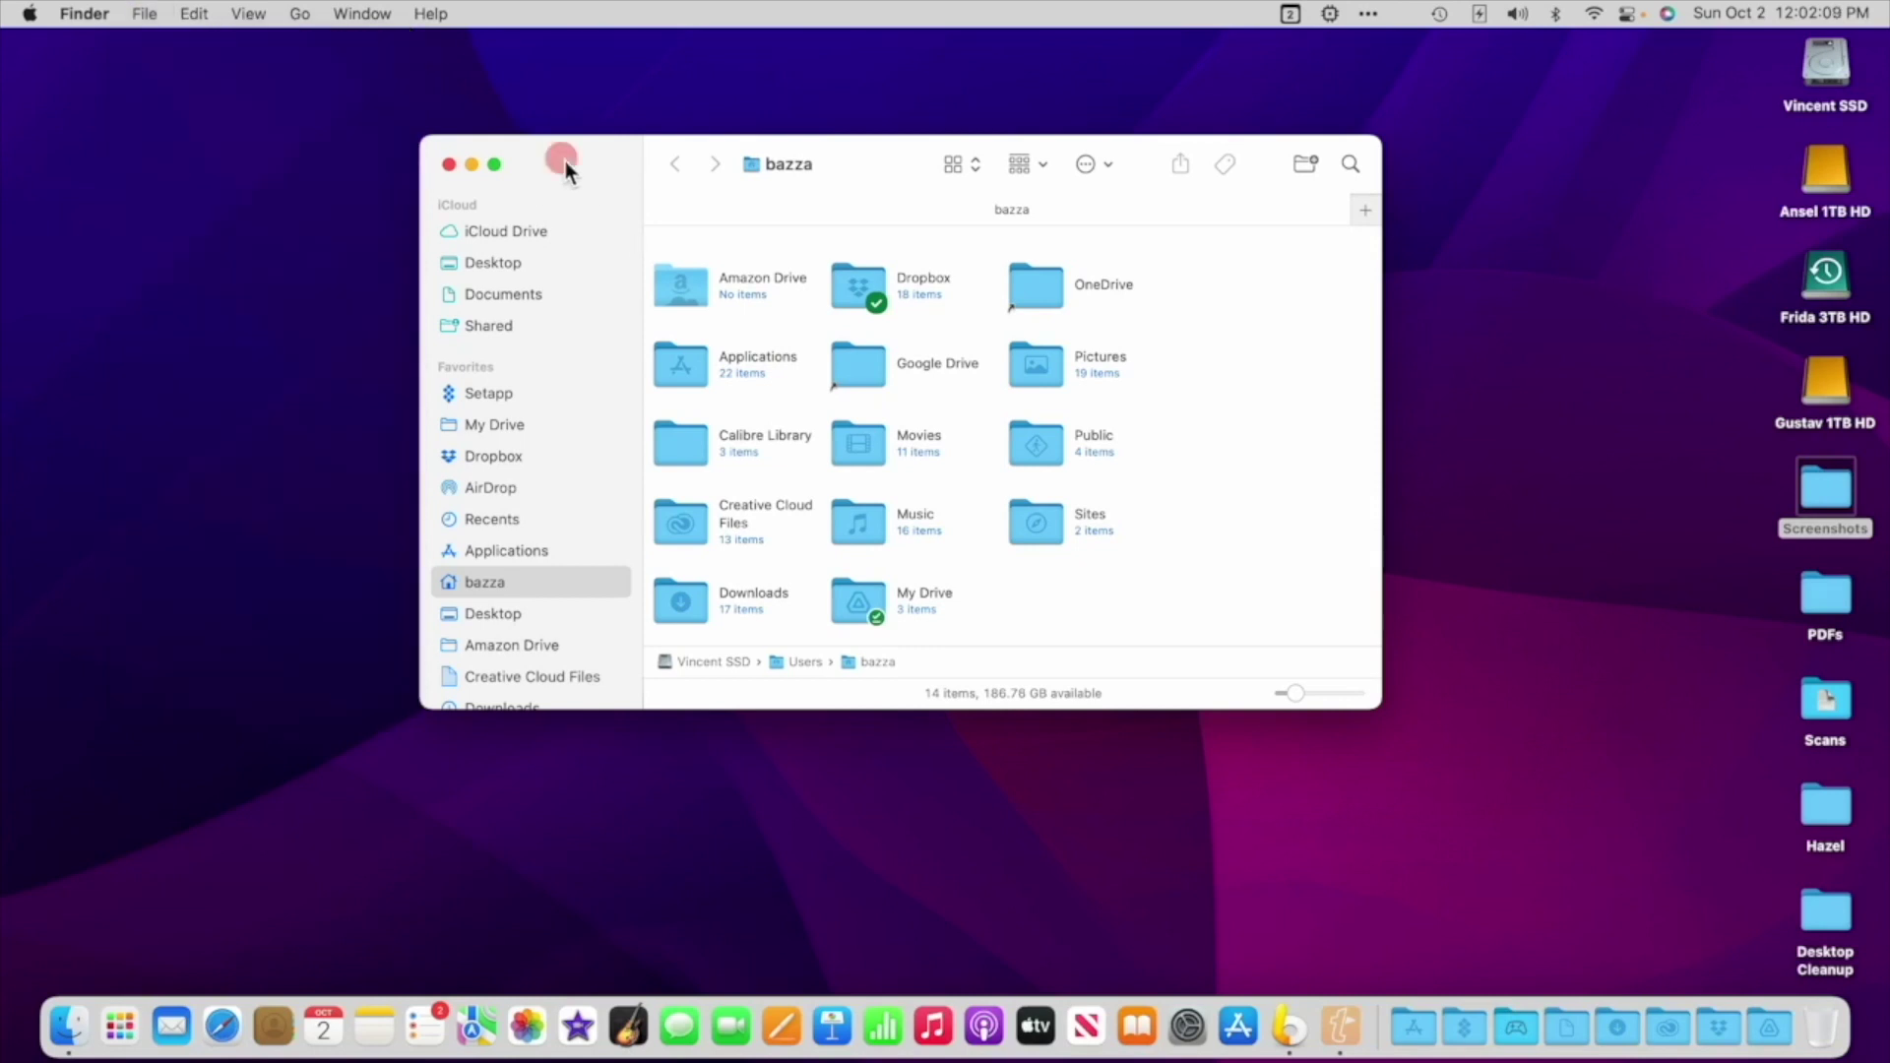
Minimize the home folder window to the Dock and restore it from there
{"action": "left_click", "coordinate": [476, 167]}
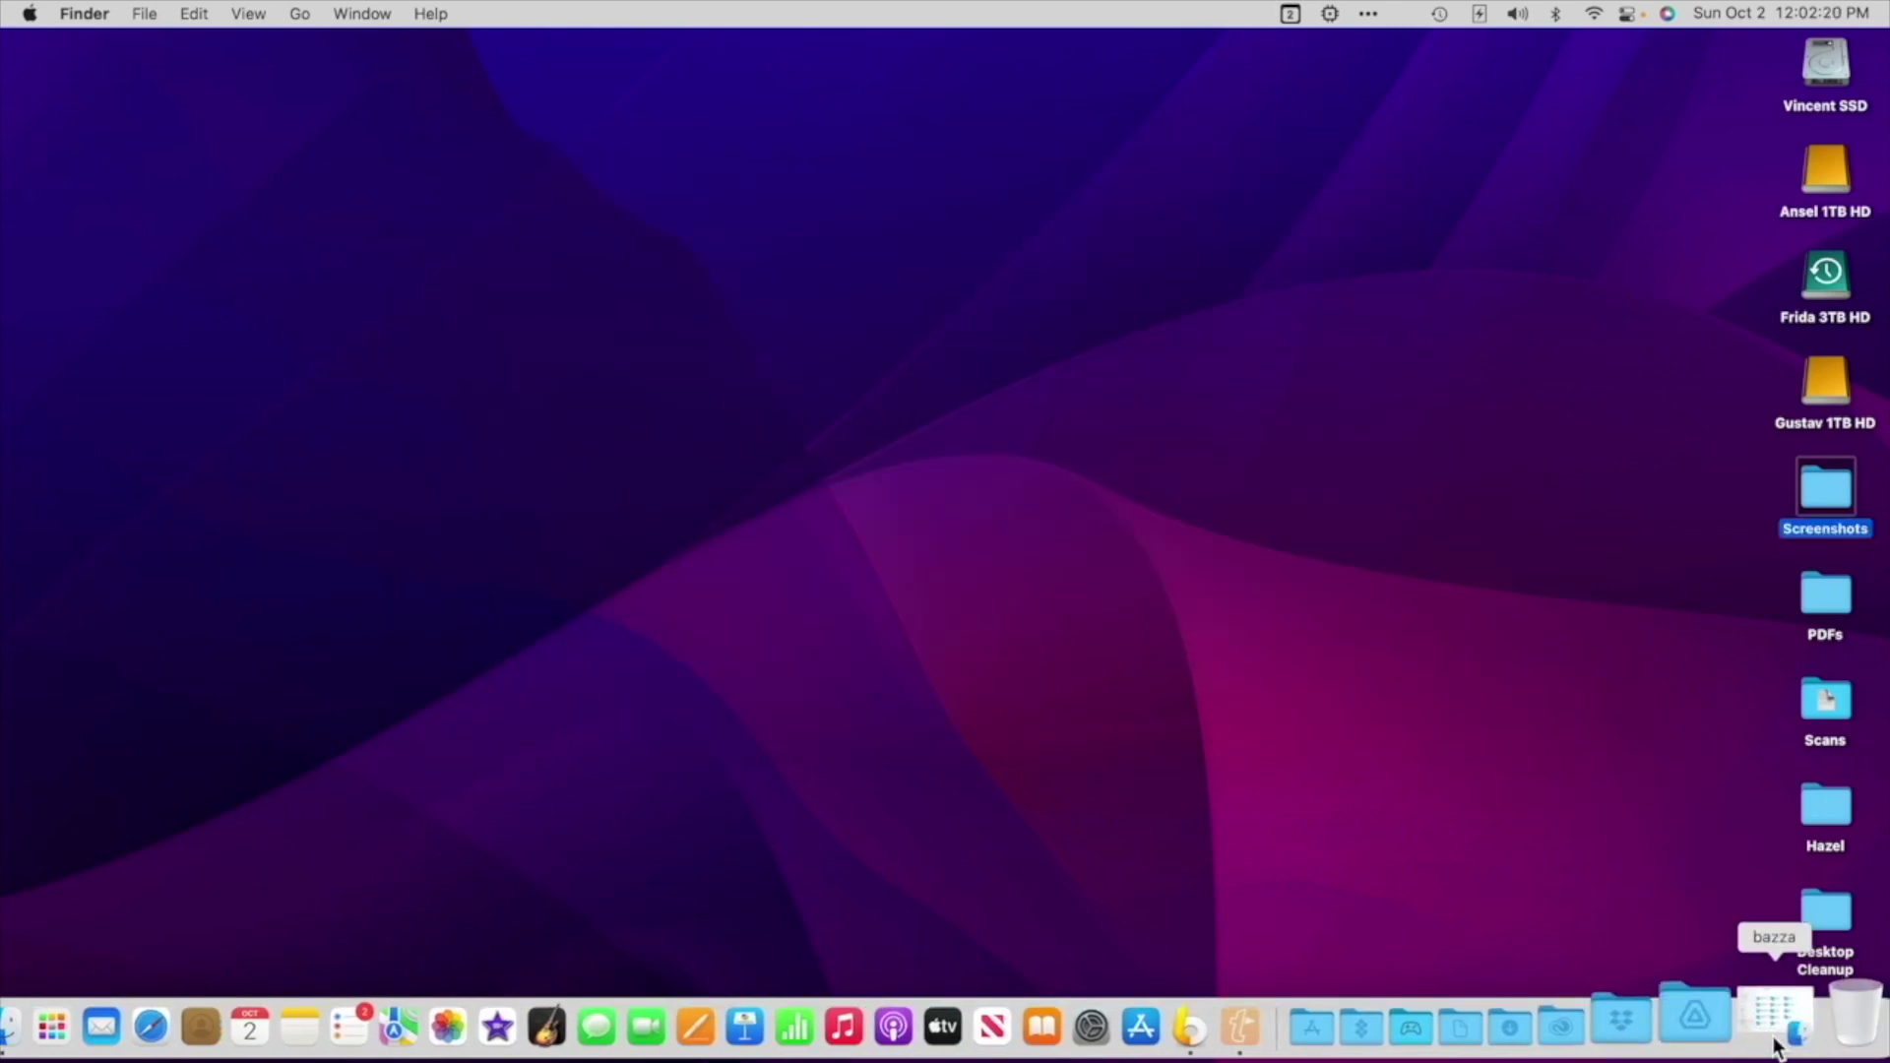
{"action": "key", "text": "F2"}
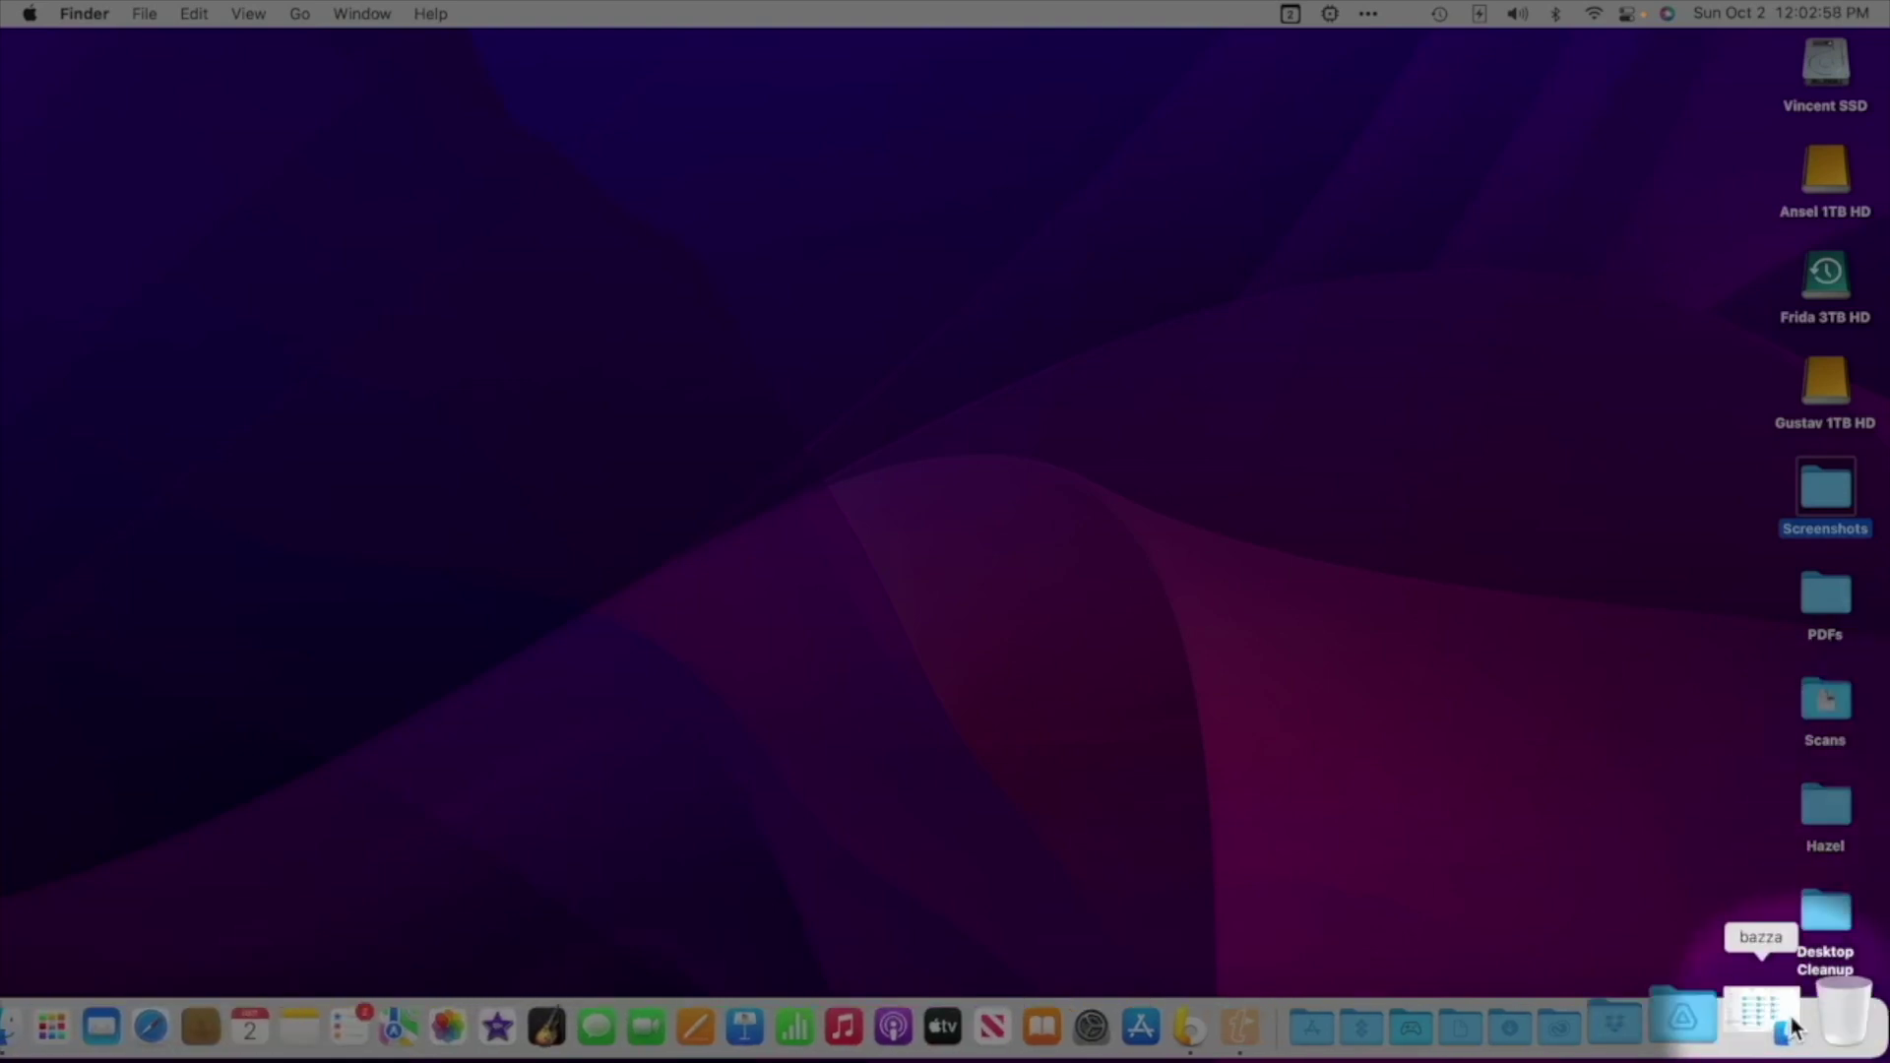
{"action": "key", "text": "F2"}
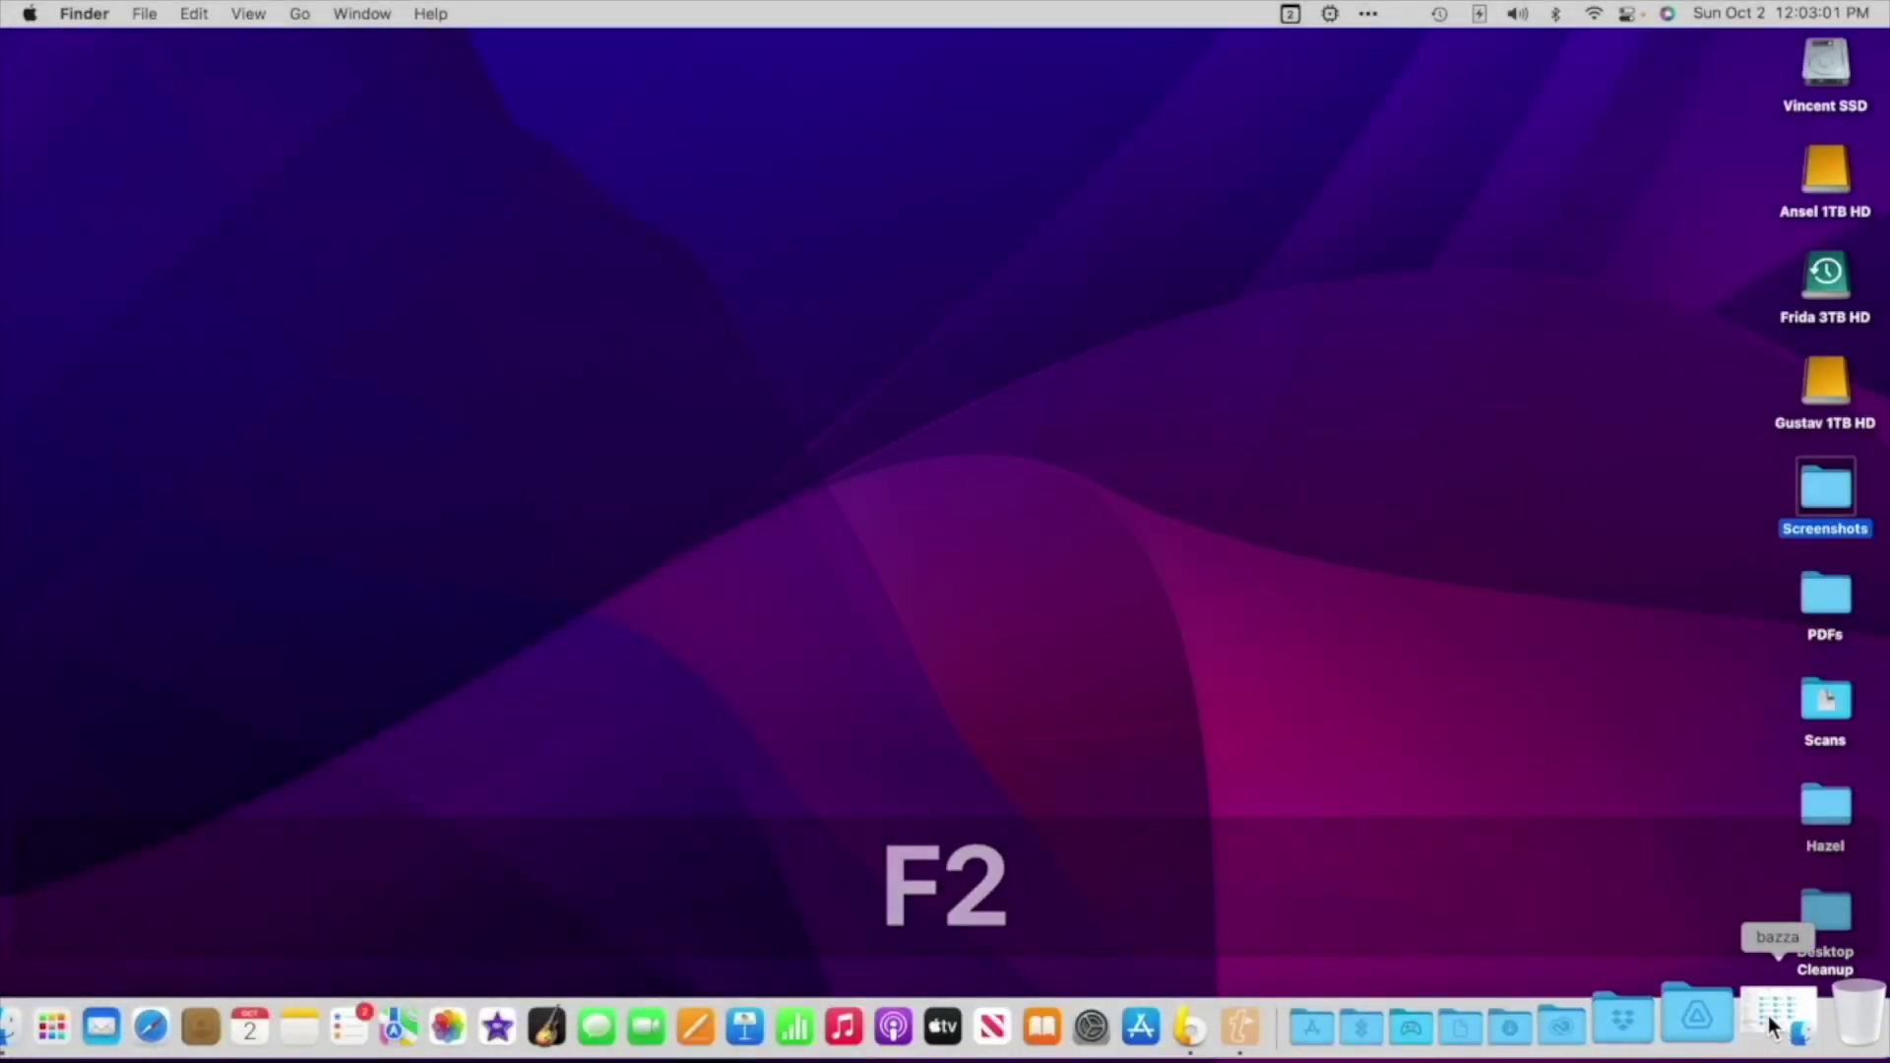
{"action": "left_click", "coordinate": [1780, 1014]}
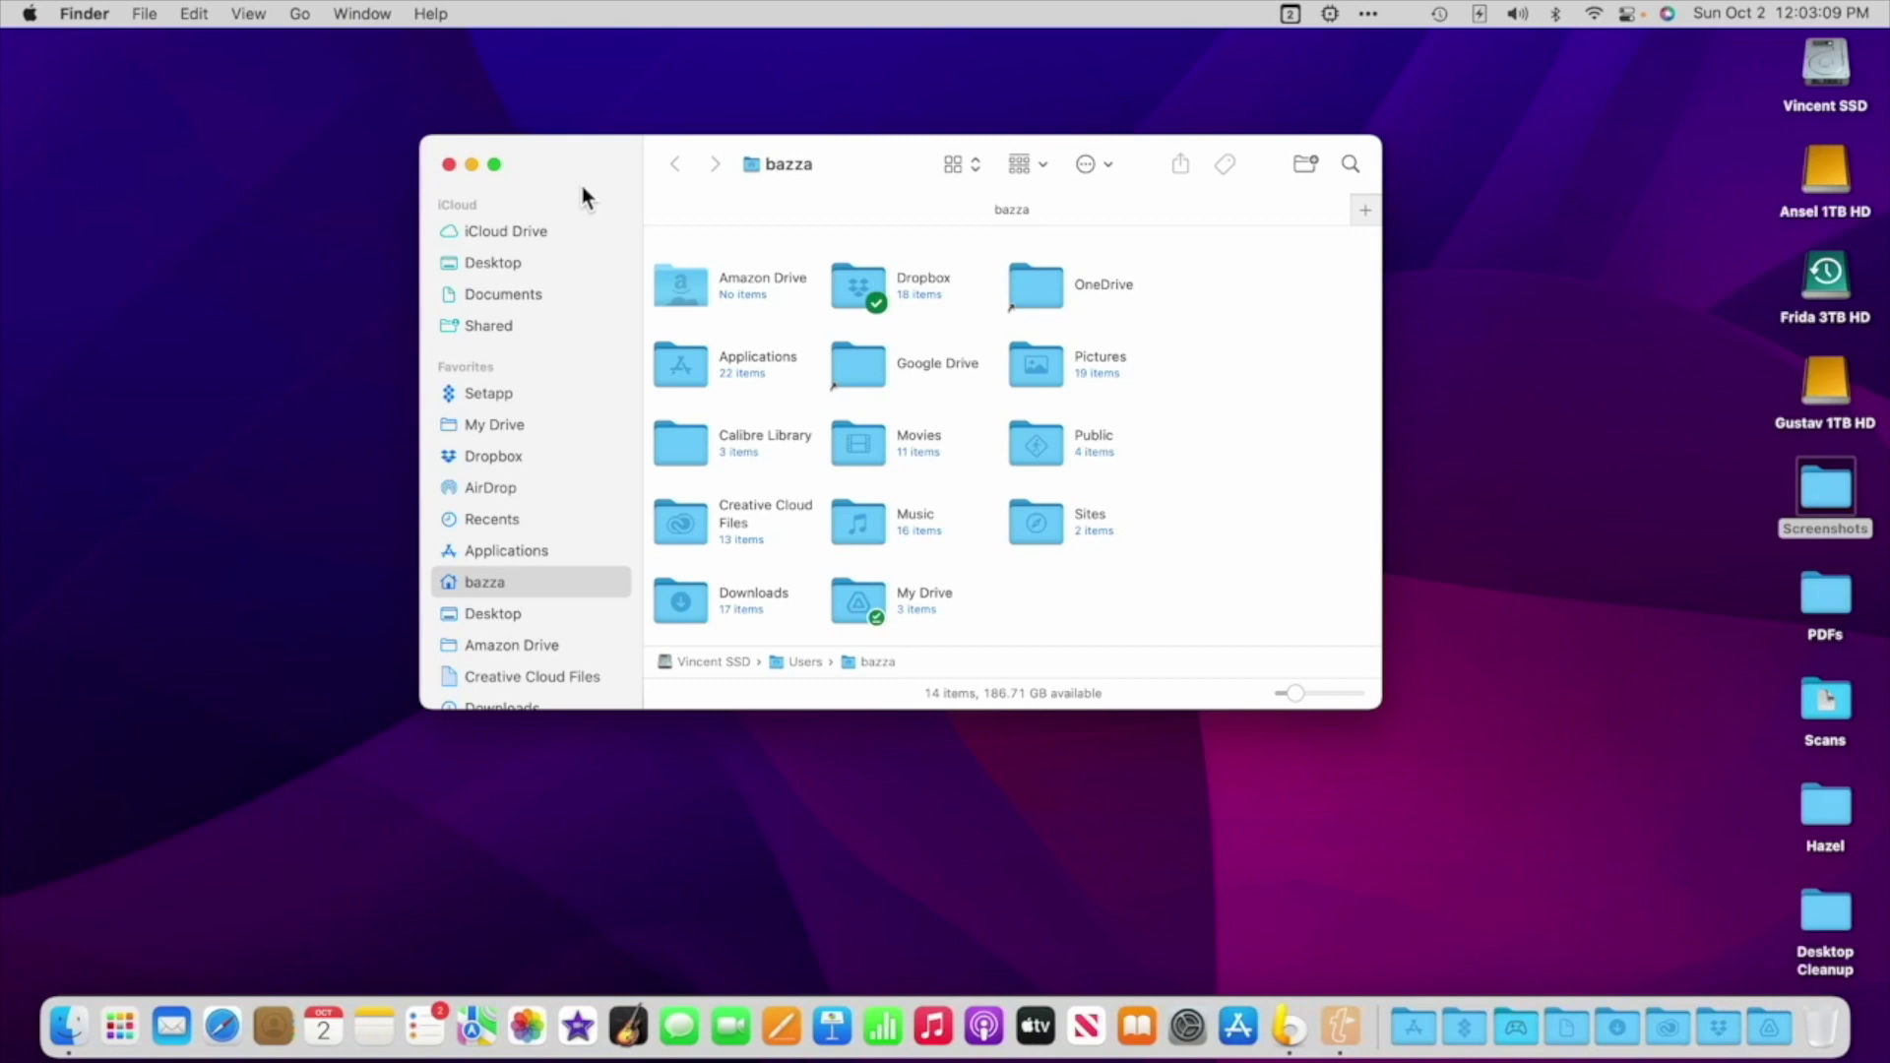
Enter full screen with the Finder window and reveal the hidden menu bar
{"action": "mouse_move", "coordinate": [499, 174]}
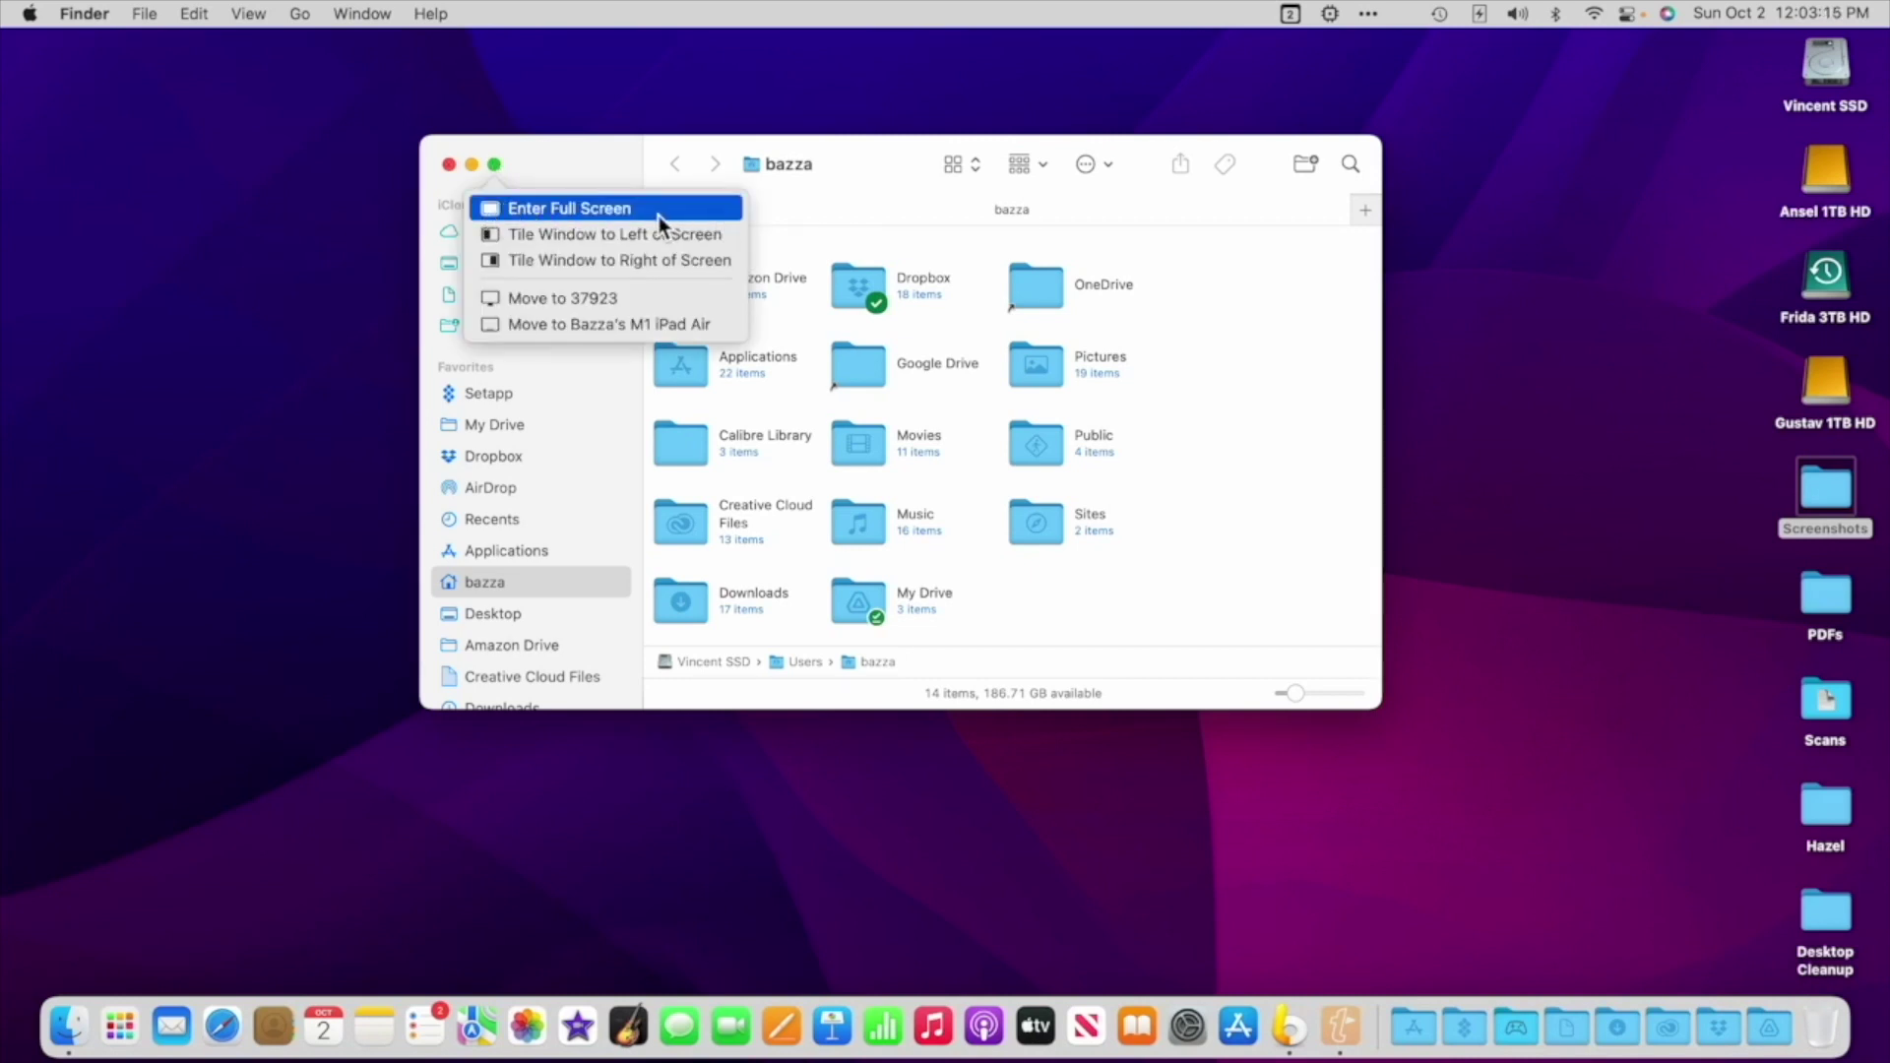
{"action": "left_click", "coordinate": [495, 164]}
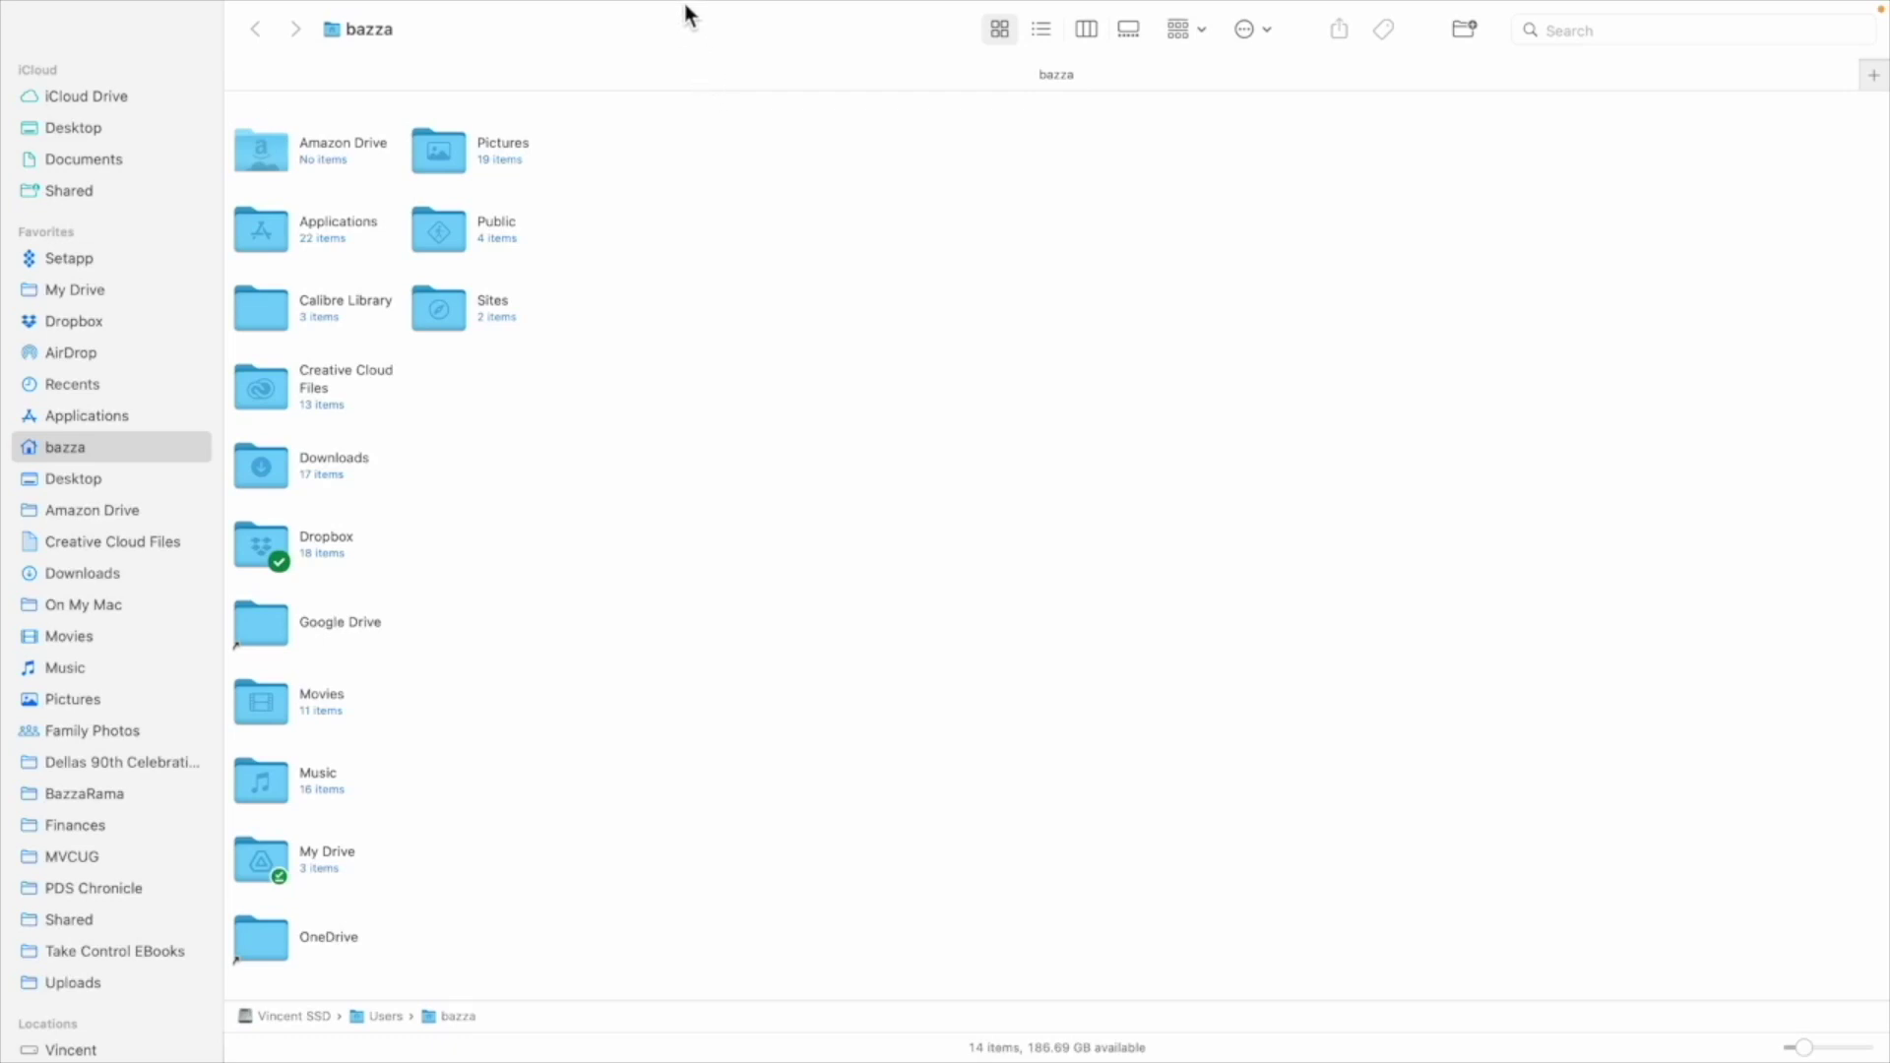
{"action": "mouse_move", "coordinate": [687, 5]}
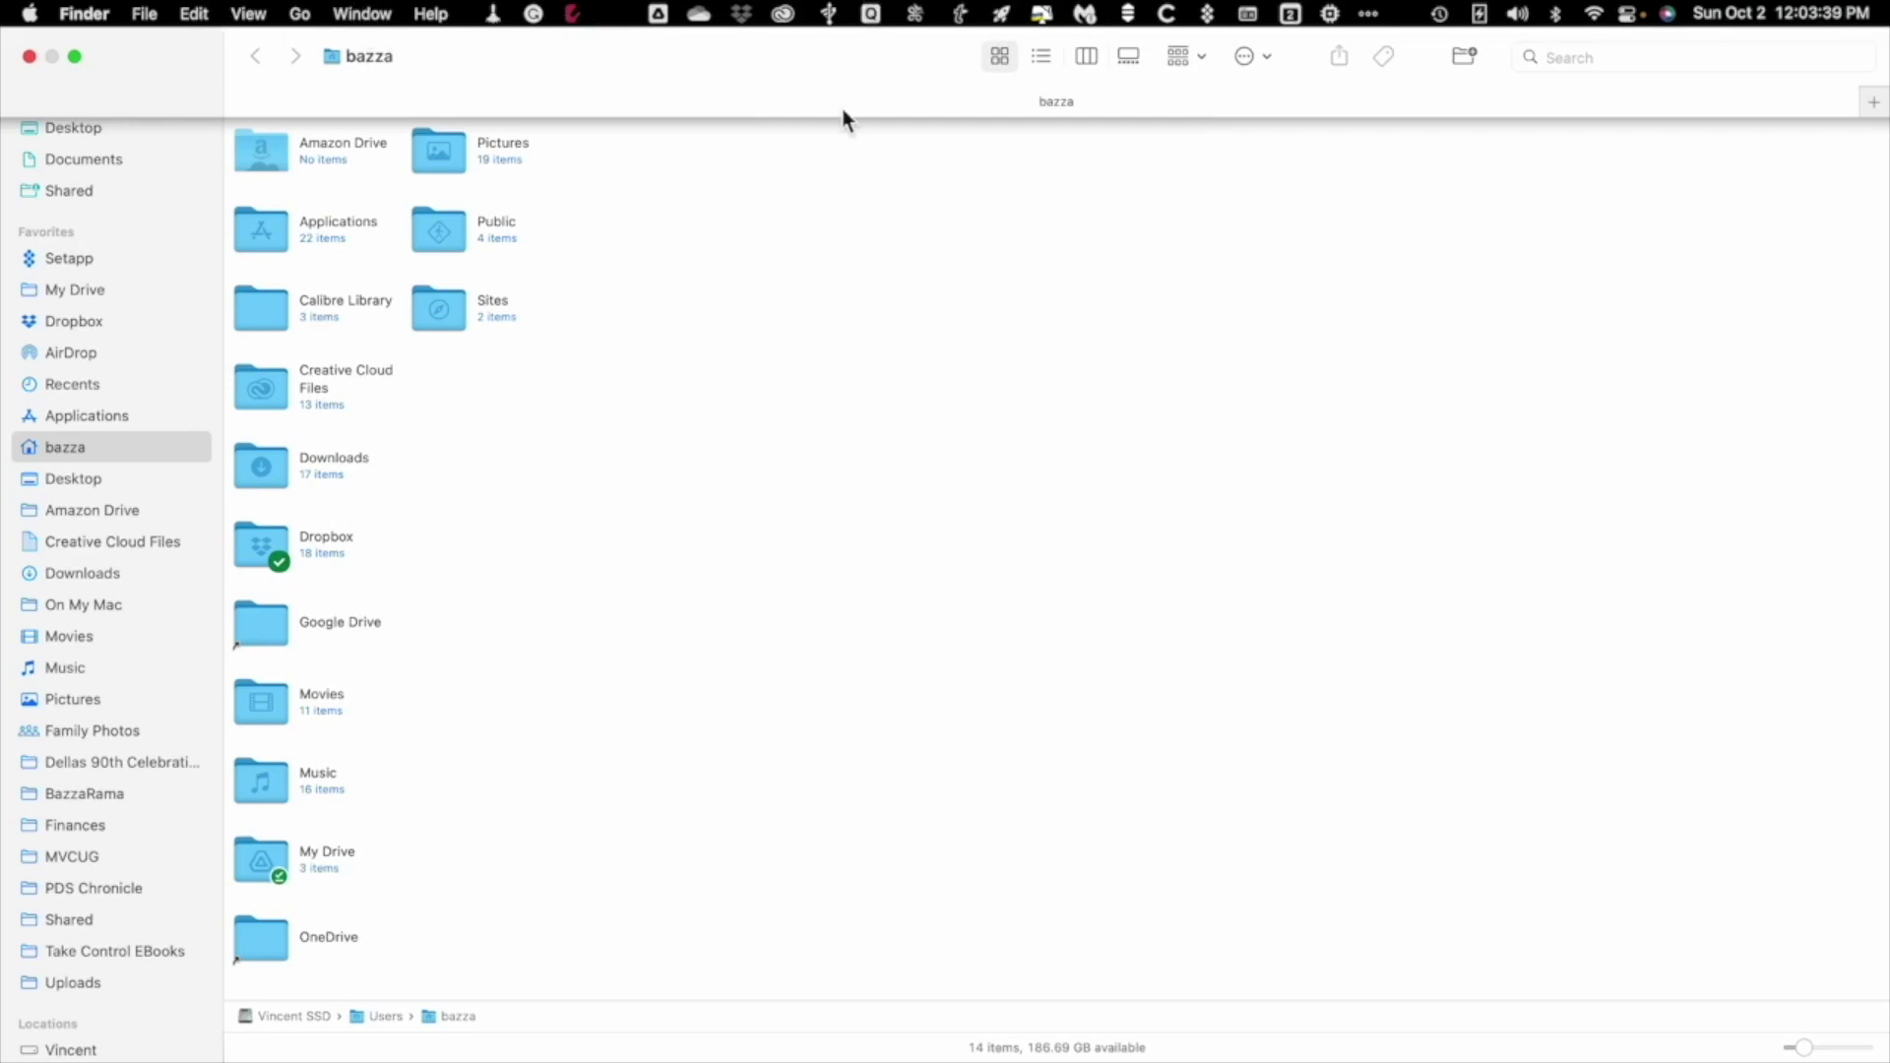
{"action": "mouse_move", "coordinate": [856, 1033]}
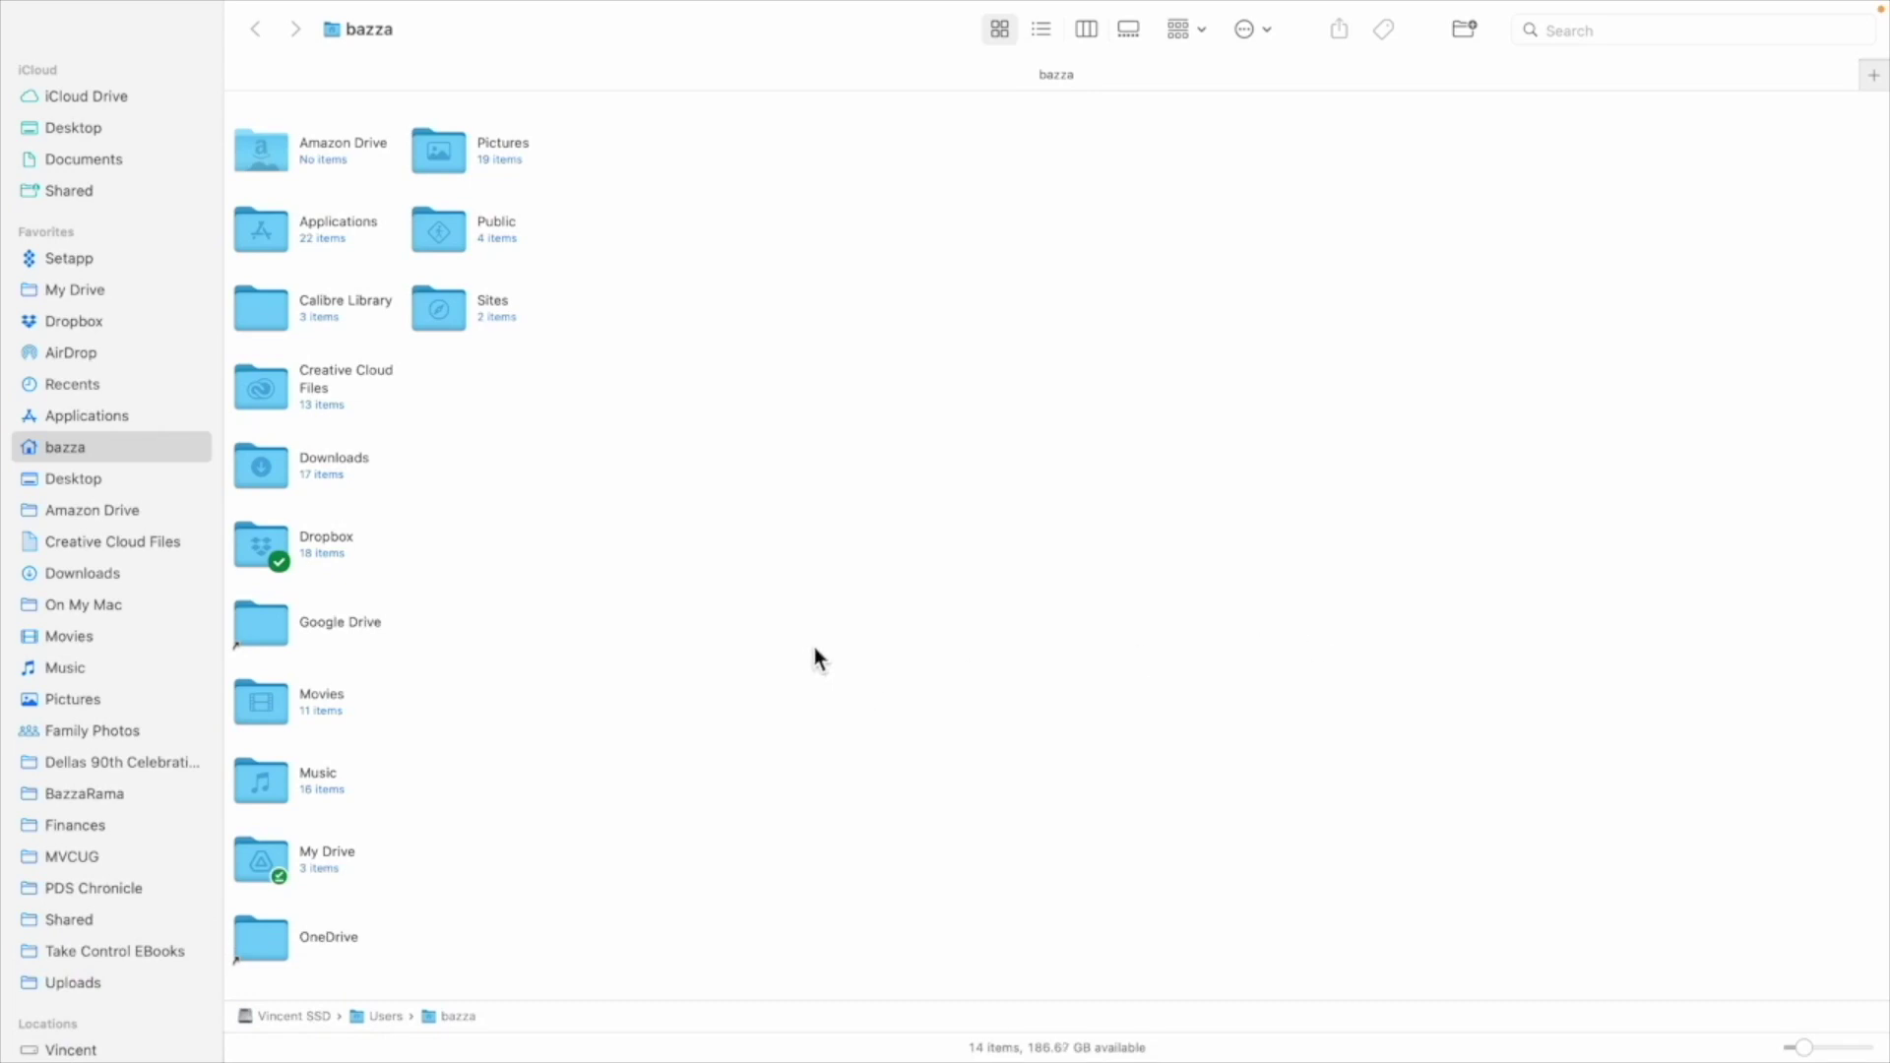
Reveal the window controls of the full-screen Finder window and exit full screen
{"action": "mouse_move", "coordinate": [118, 8]}
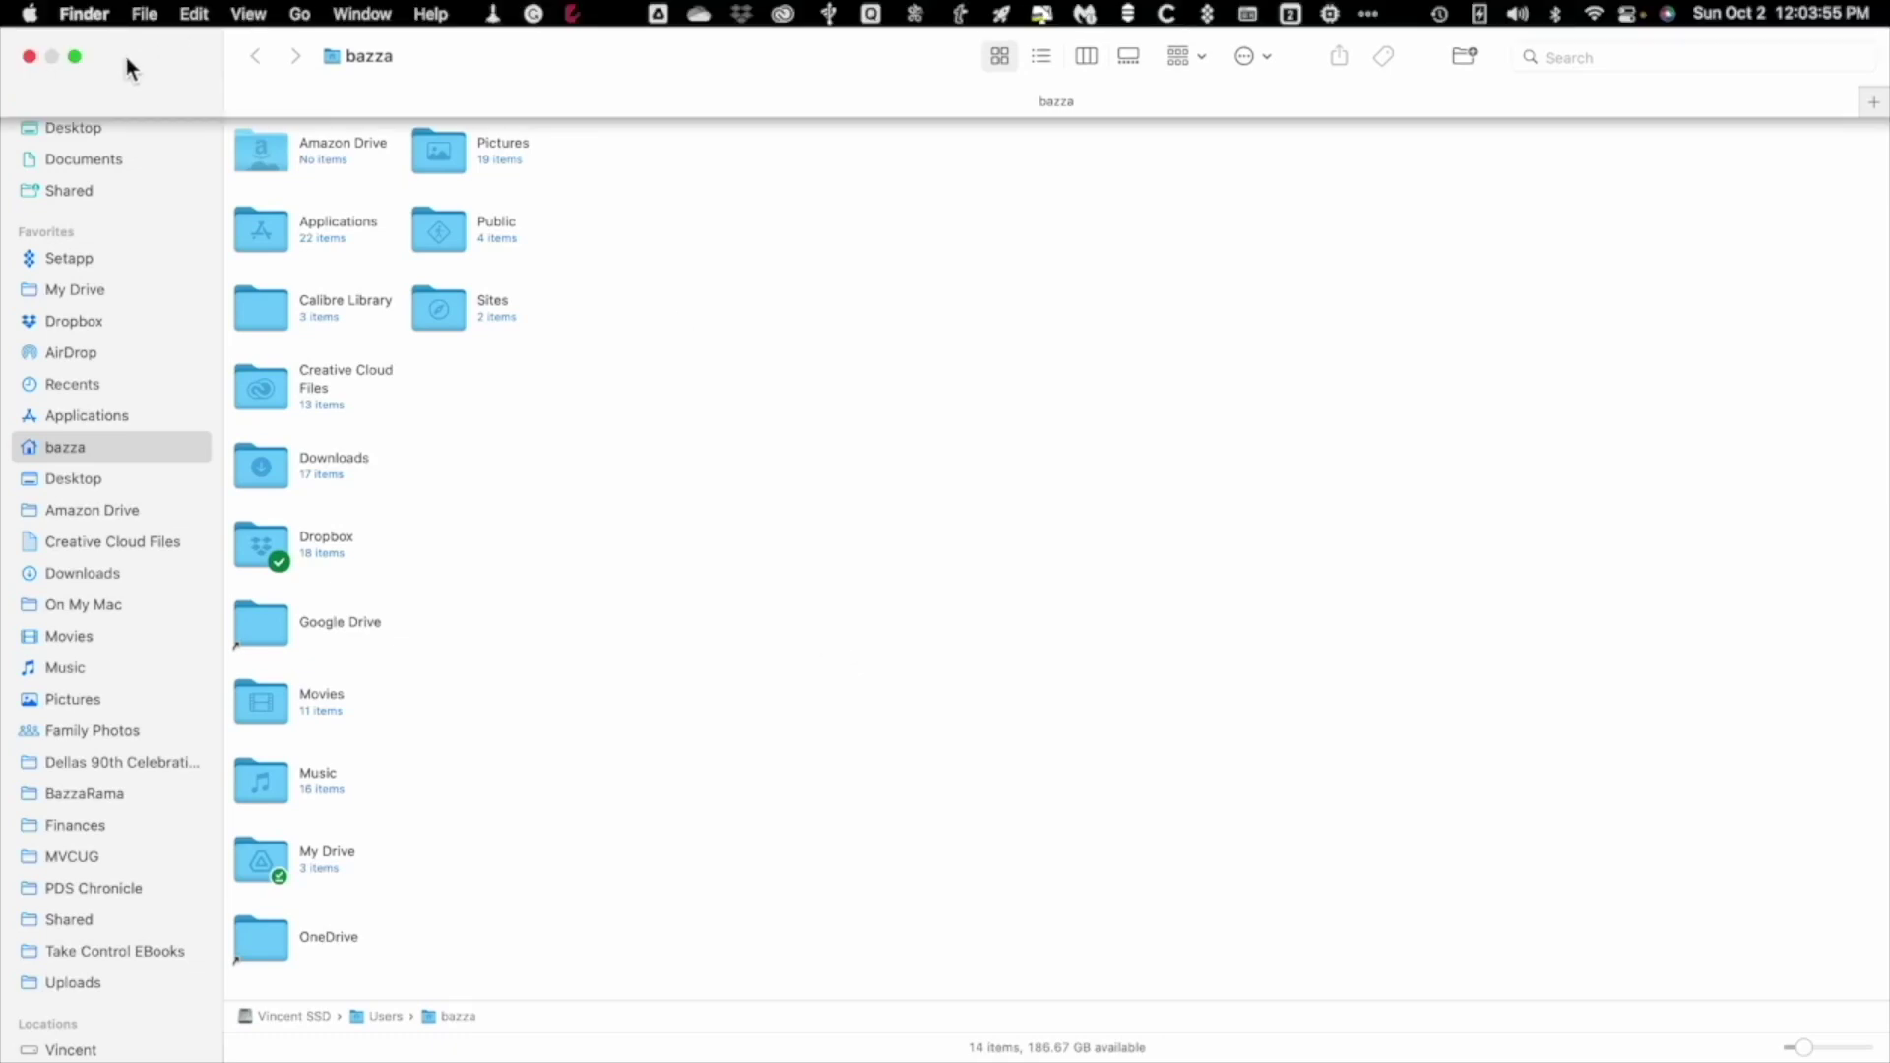
{"action": "mouse_move", "coordinate": [79, 62]}
{"action": "left_click", "coordinate": [76, 58]}
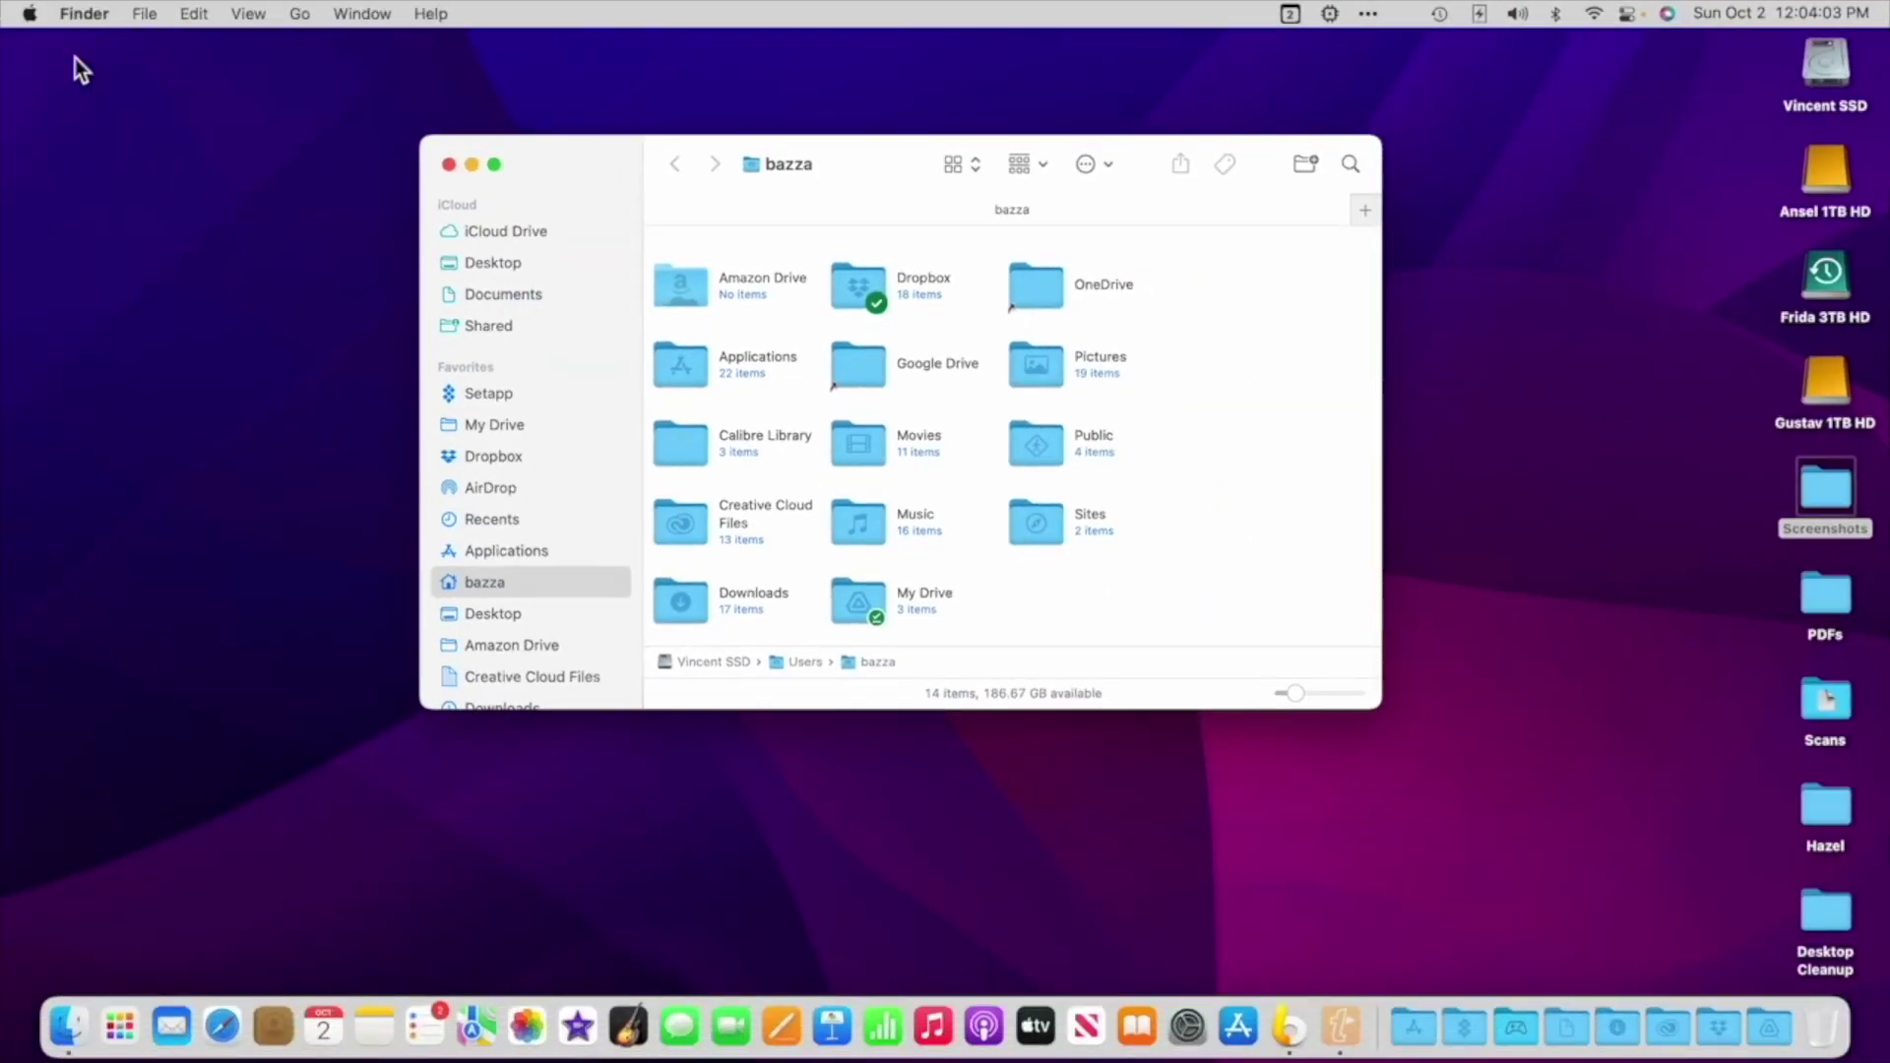
Open two more Finder windows and spread all three across the desktop, with the original one at the upper left in front
{"action": "mouse_move", "coordinate": [595, 164]}
{"action": "left_mouse_down"}
{"action": "mouse_move", "coordinate": [611, 285]}
{"action": "mouse_move", "coordinate": [597, 167]}
{"action": "left_mouse_up"}
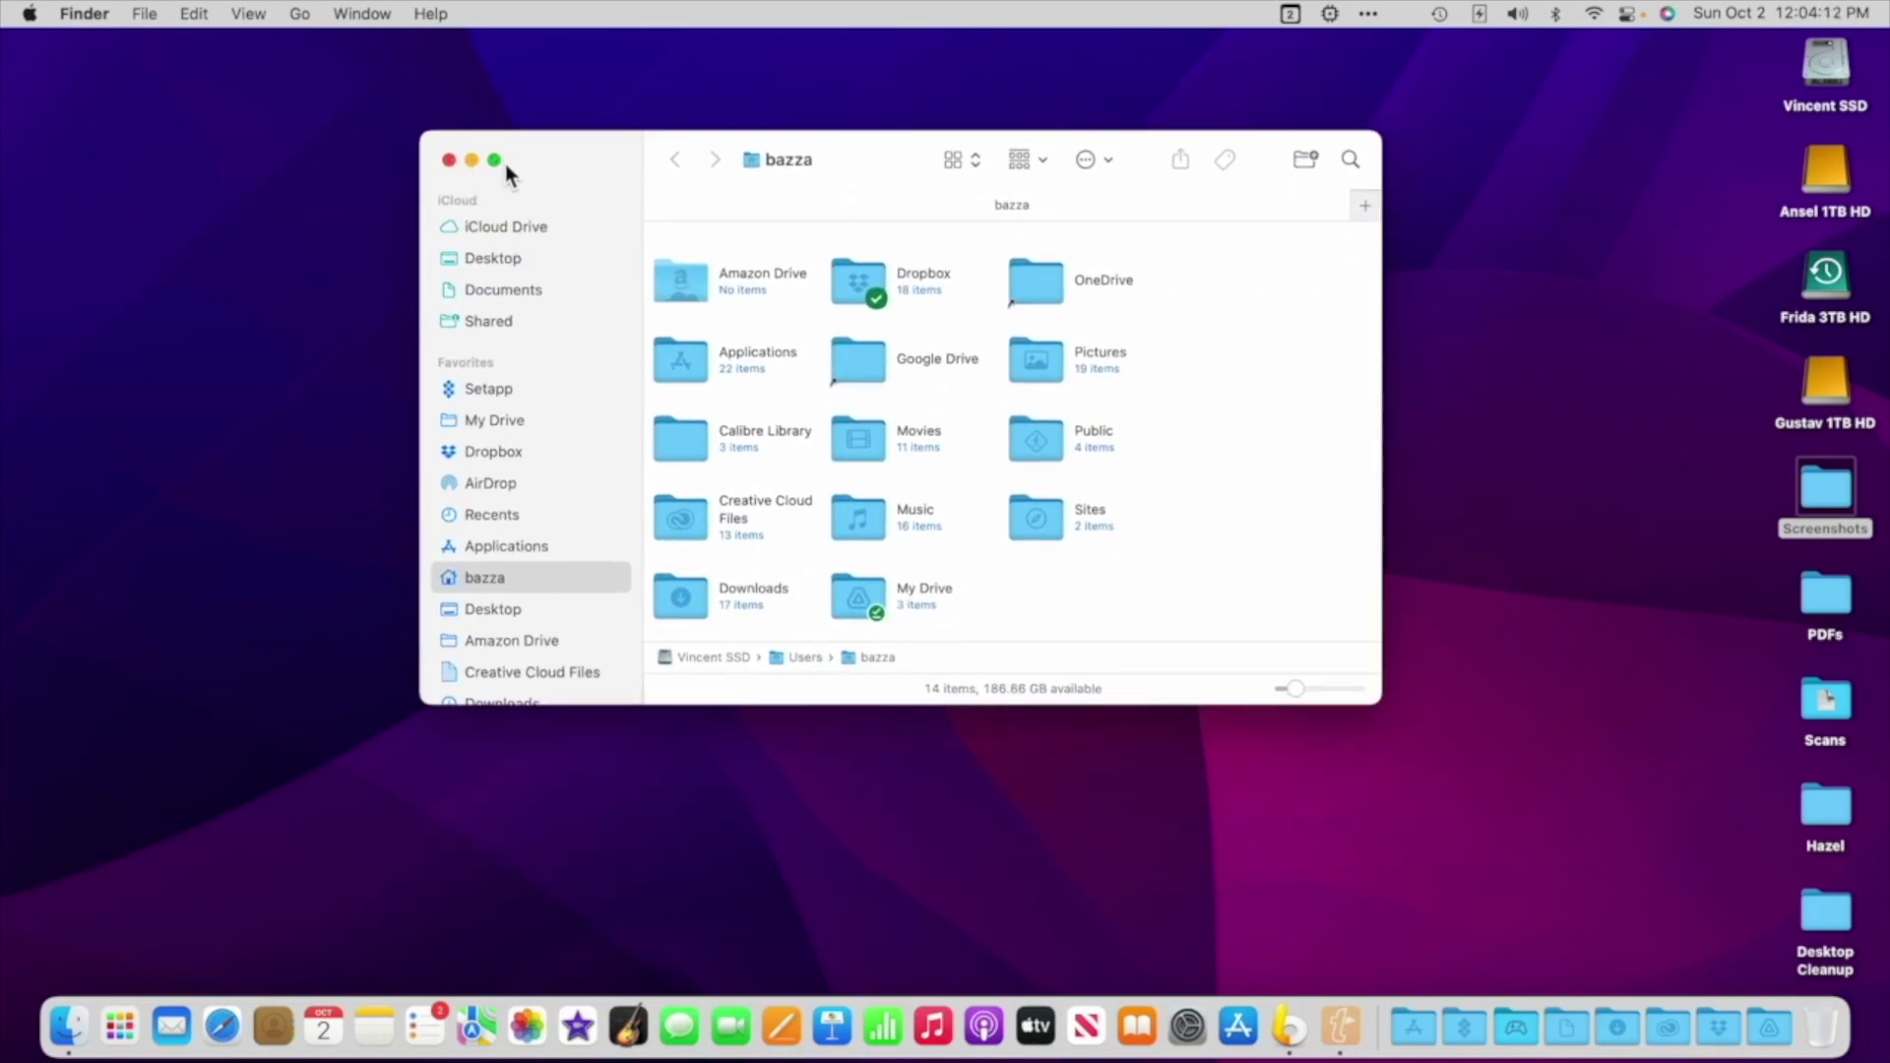
{"action": "mouse_move", "coordinate": [498, 162]}
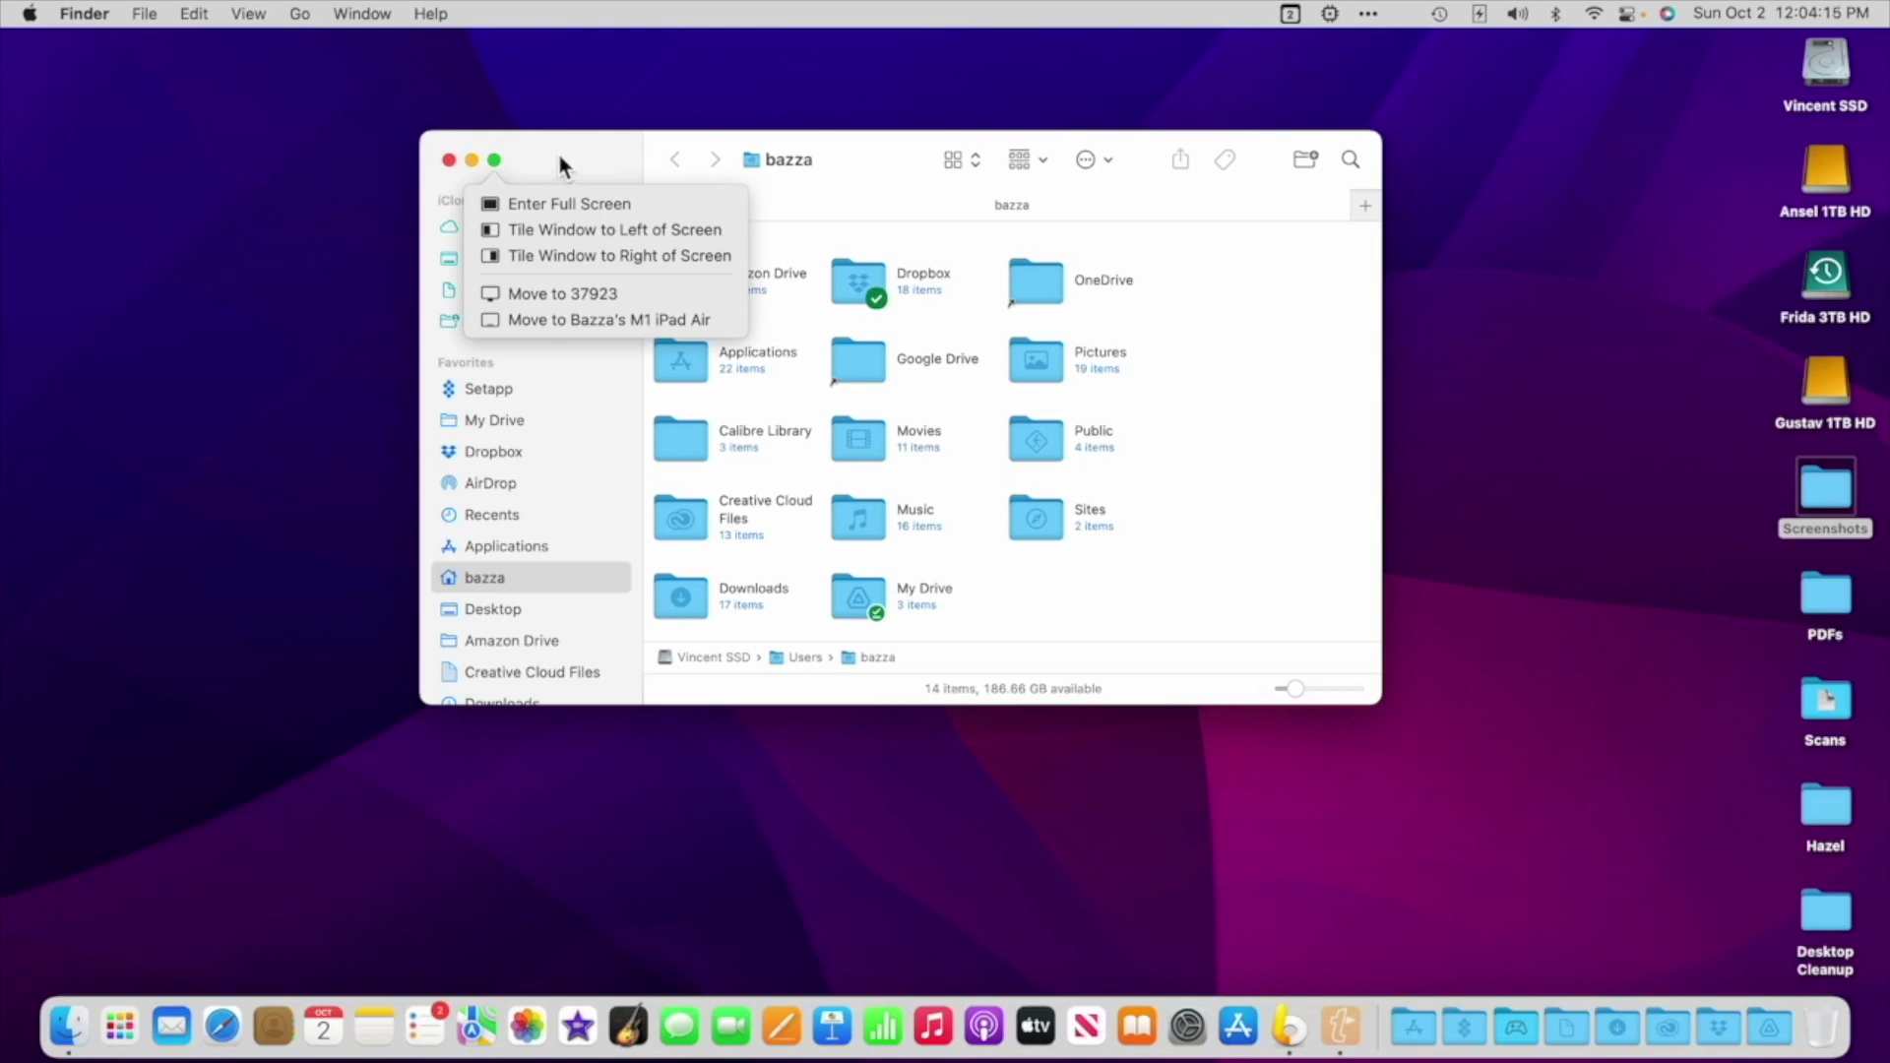
{"action": "left_click_drag", "start_coordinate": [560, 158], "coordinate": [281, 126]}
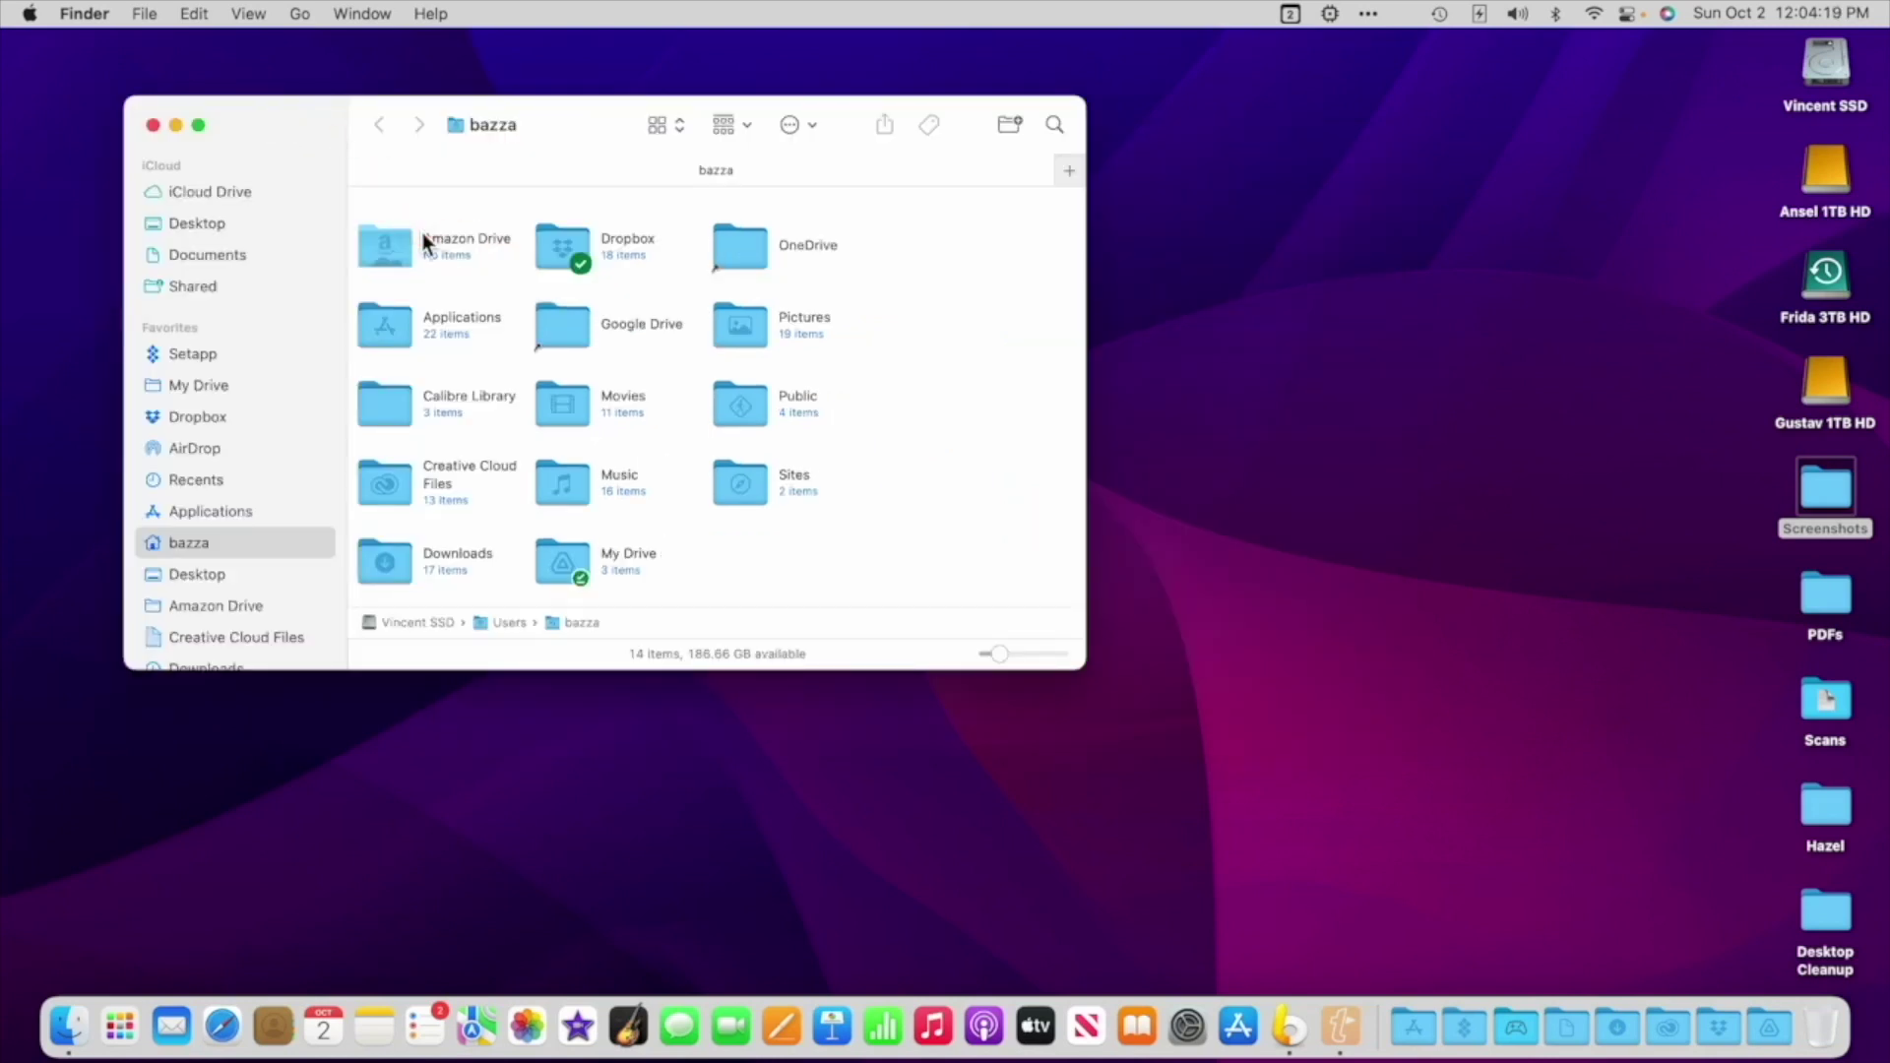
{"action": "key", "text": "super+n"}
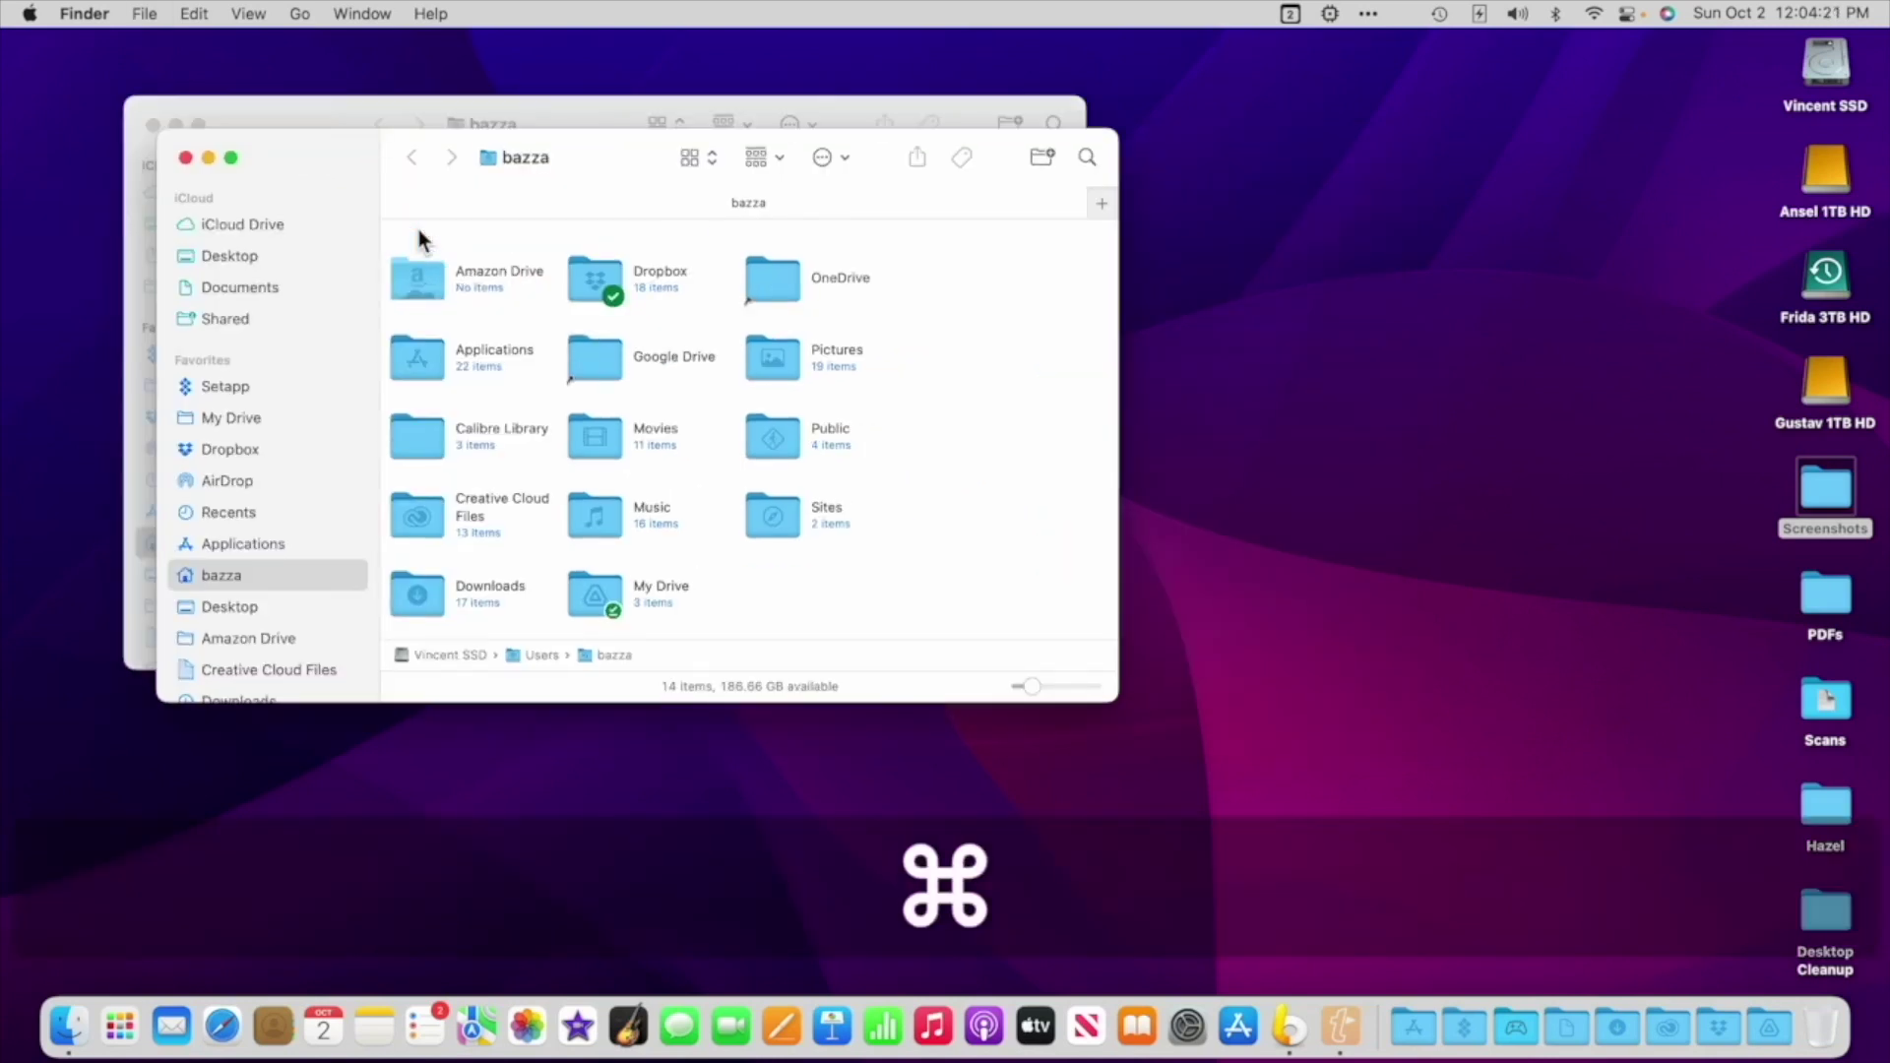
{"action": "key", "text": "super+n"}
{"action": "left_click_drag", "start_coordinate": [403, 208], "coordinate": [999, 384]}
{"action": "left_click_drag", "start_coordinate": [335, 162], "coordinate": [396, 349]}
{"action": "left_click", "coordinate": [298, 144]}
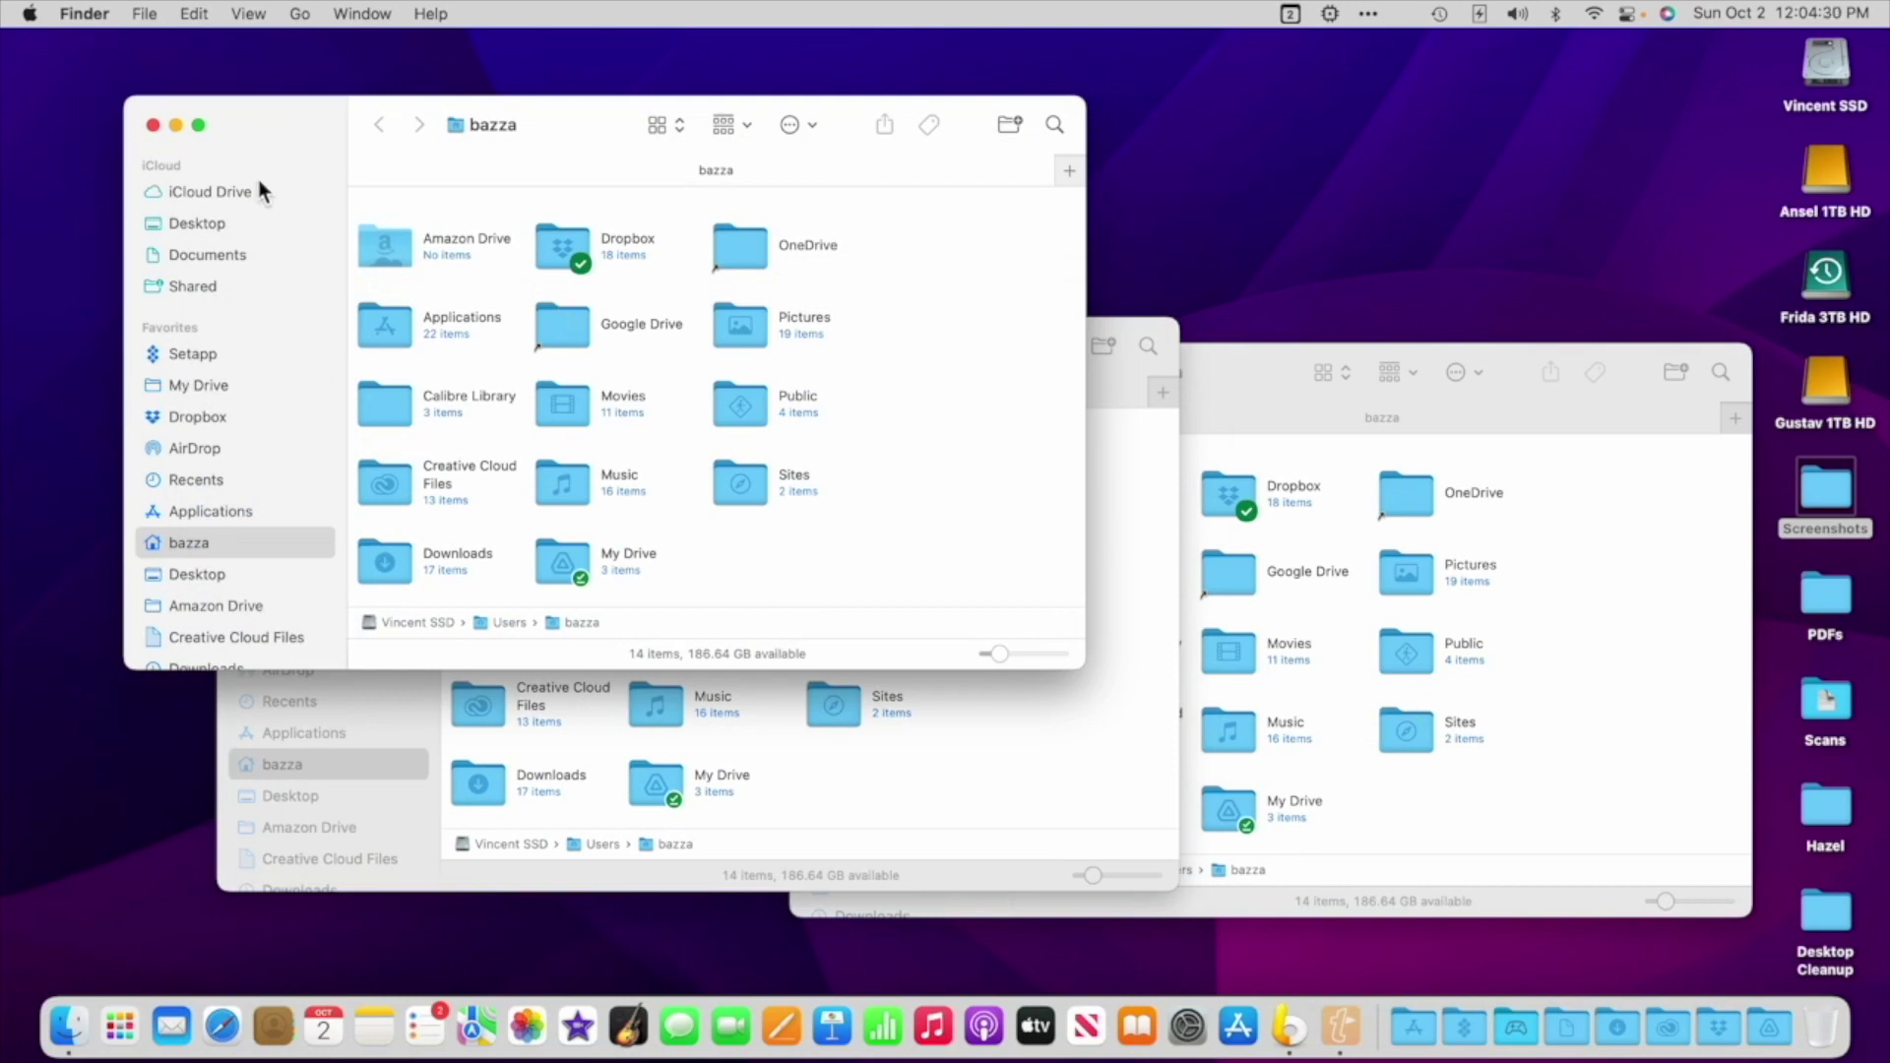
Close only the front Finder window and replace it with a new one placed in the desktop's upper-left area
{"action": "left_click", "coordinate": [154, 126]}
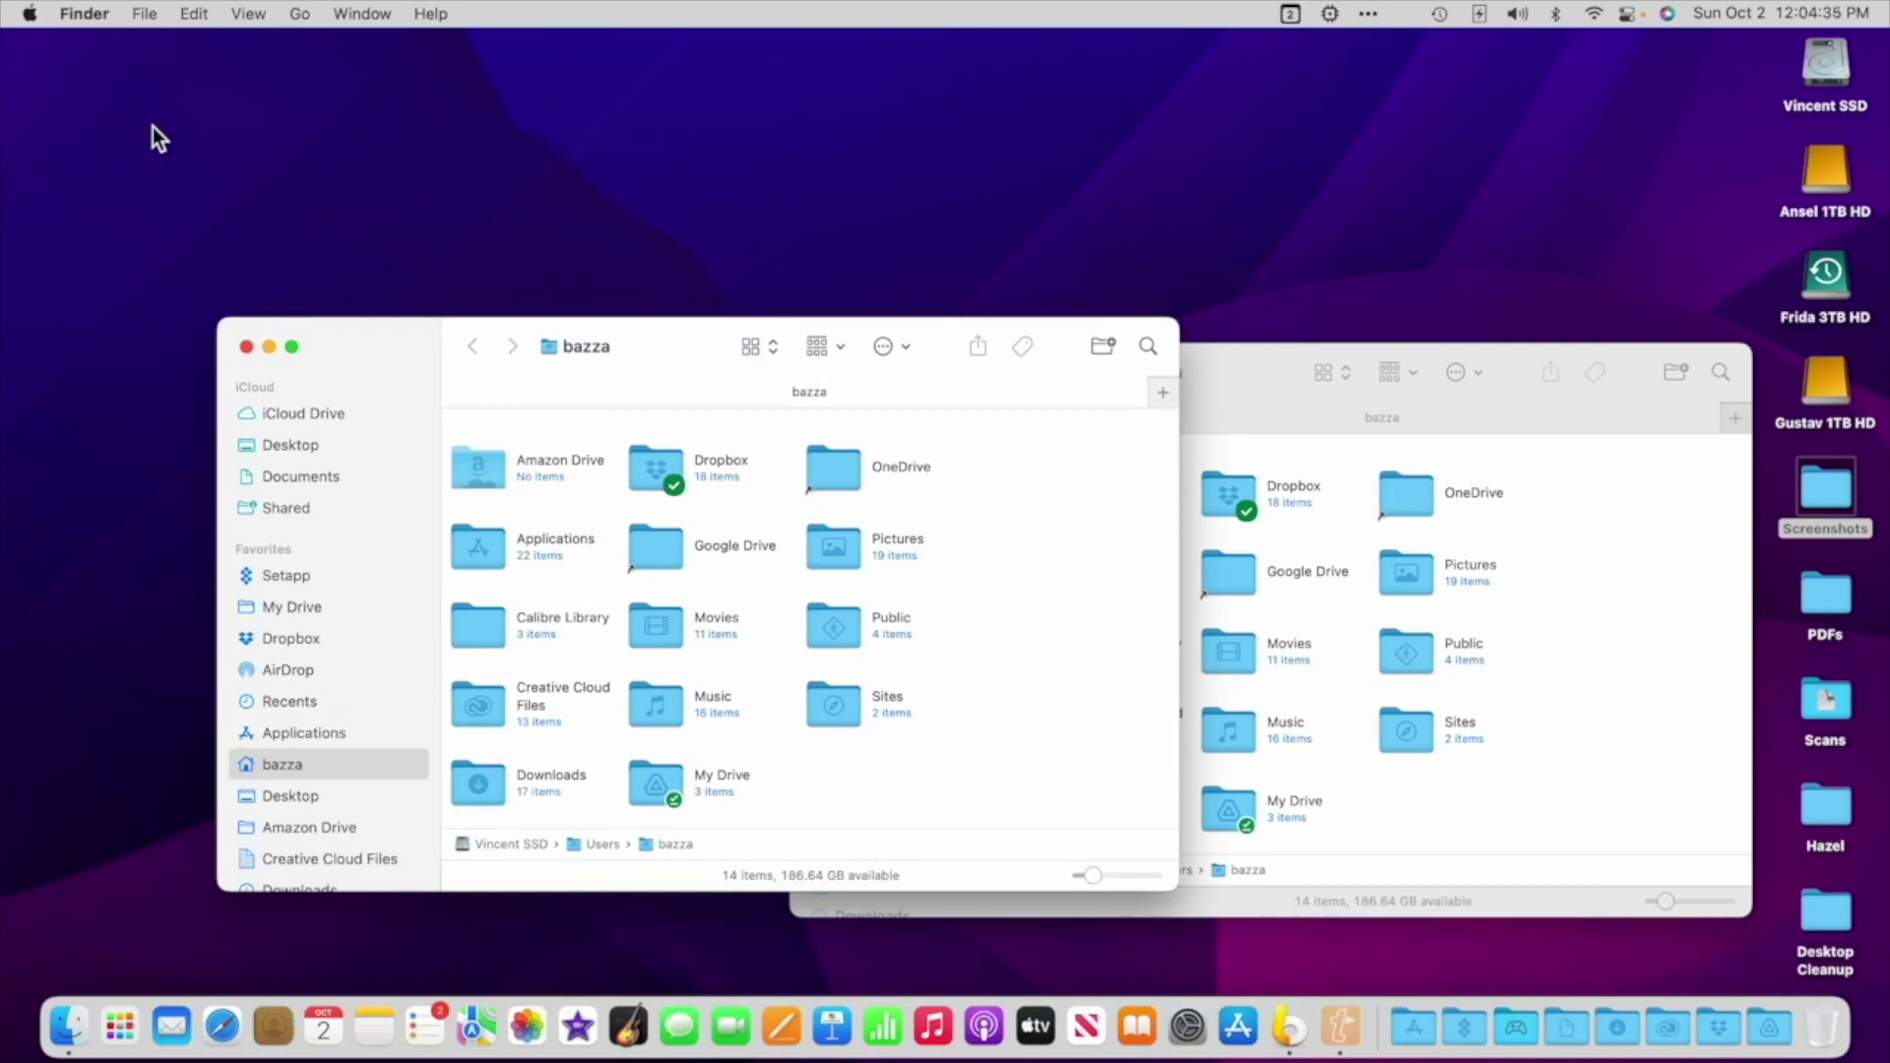
{"action": "key", "text": "super+n"}
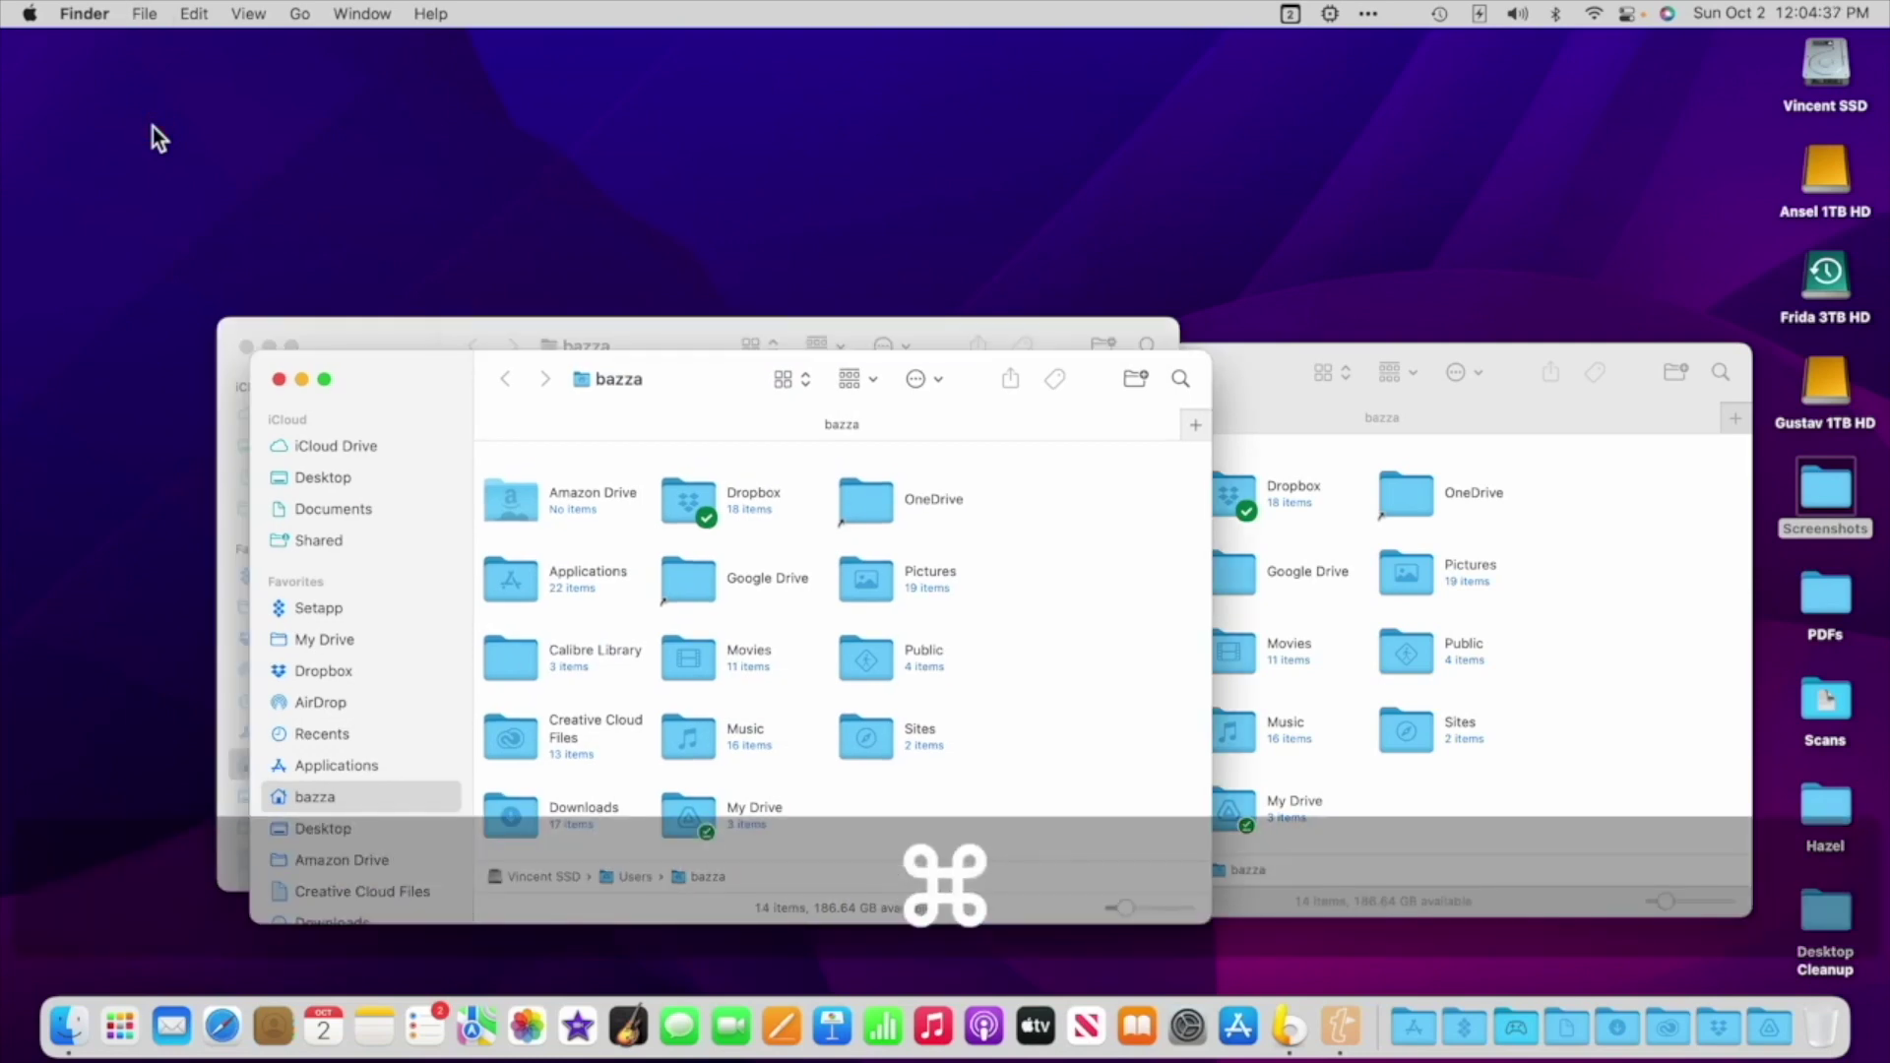
{"action": "left_click_drag", "start_coordinate": [400, 426], "coordinate": [285, 187]}
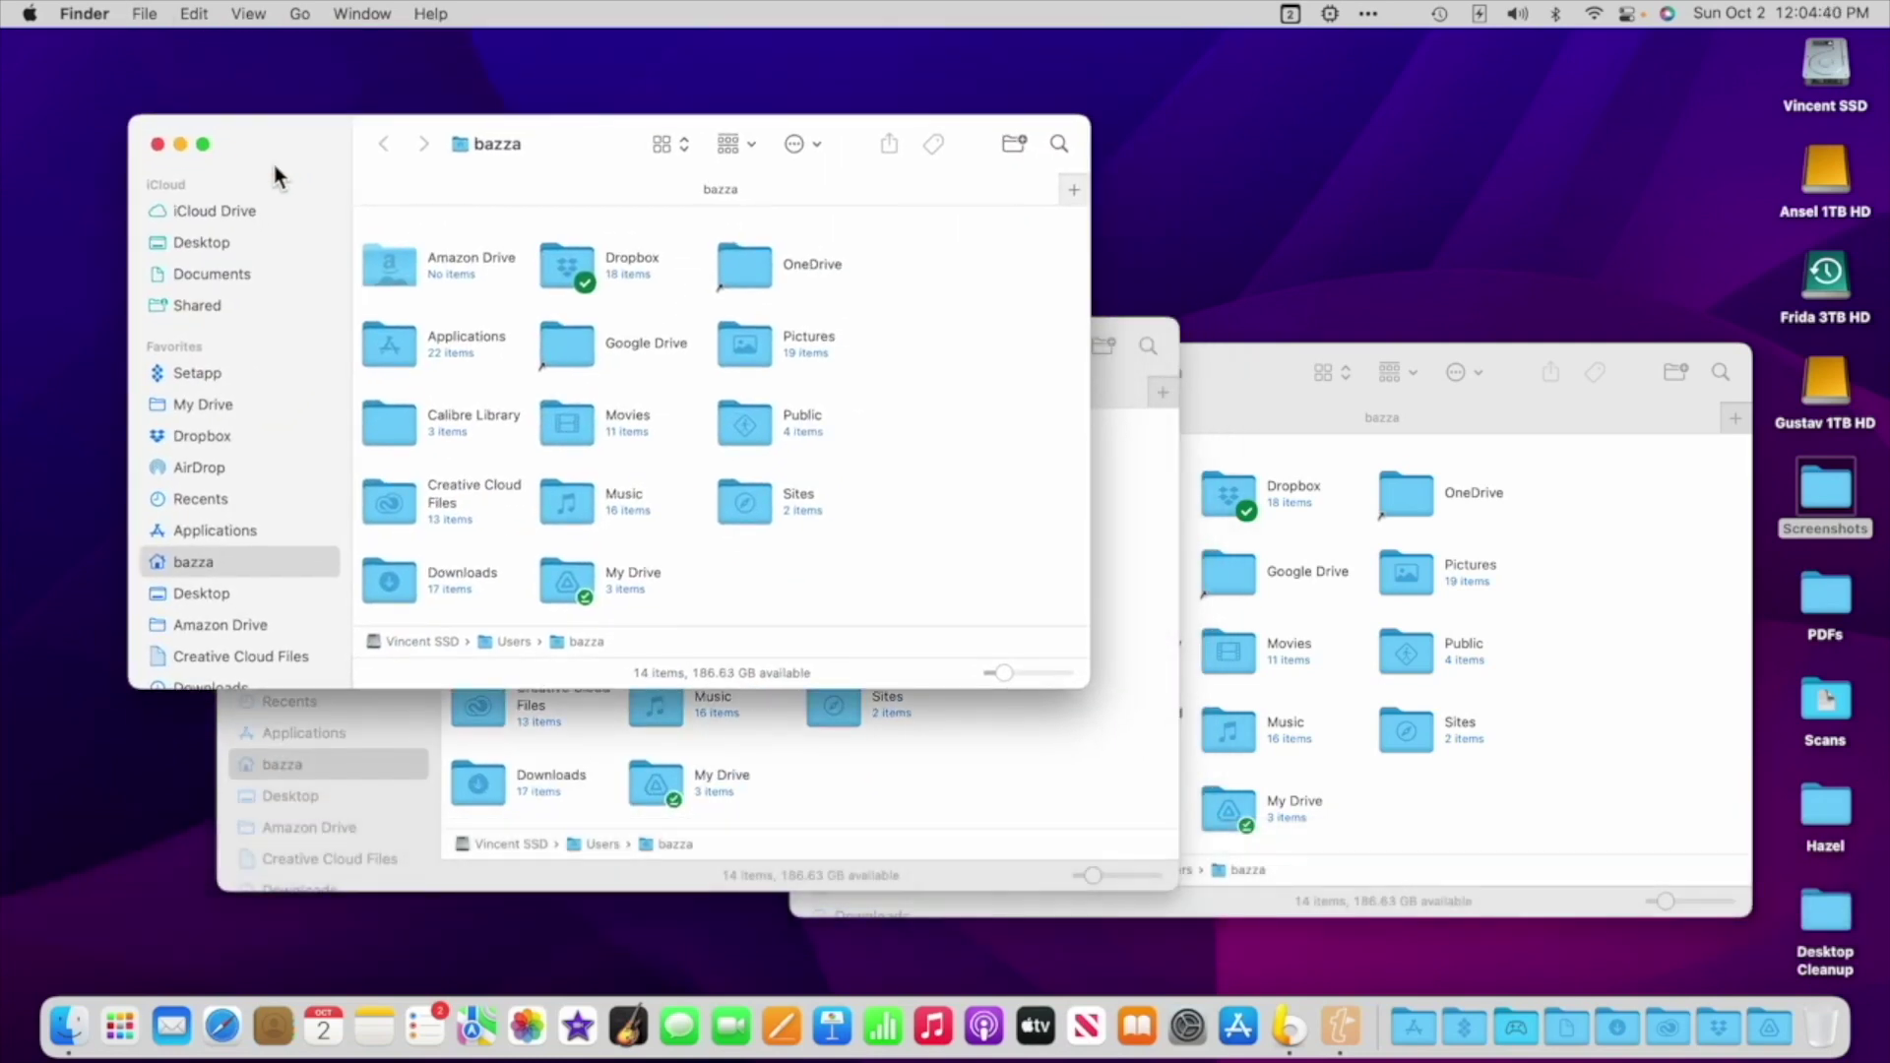
Close all open Finder windows at once and open three new ones
{"action": "left_click", "coordinate": [157, 144], "text": "alt"}
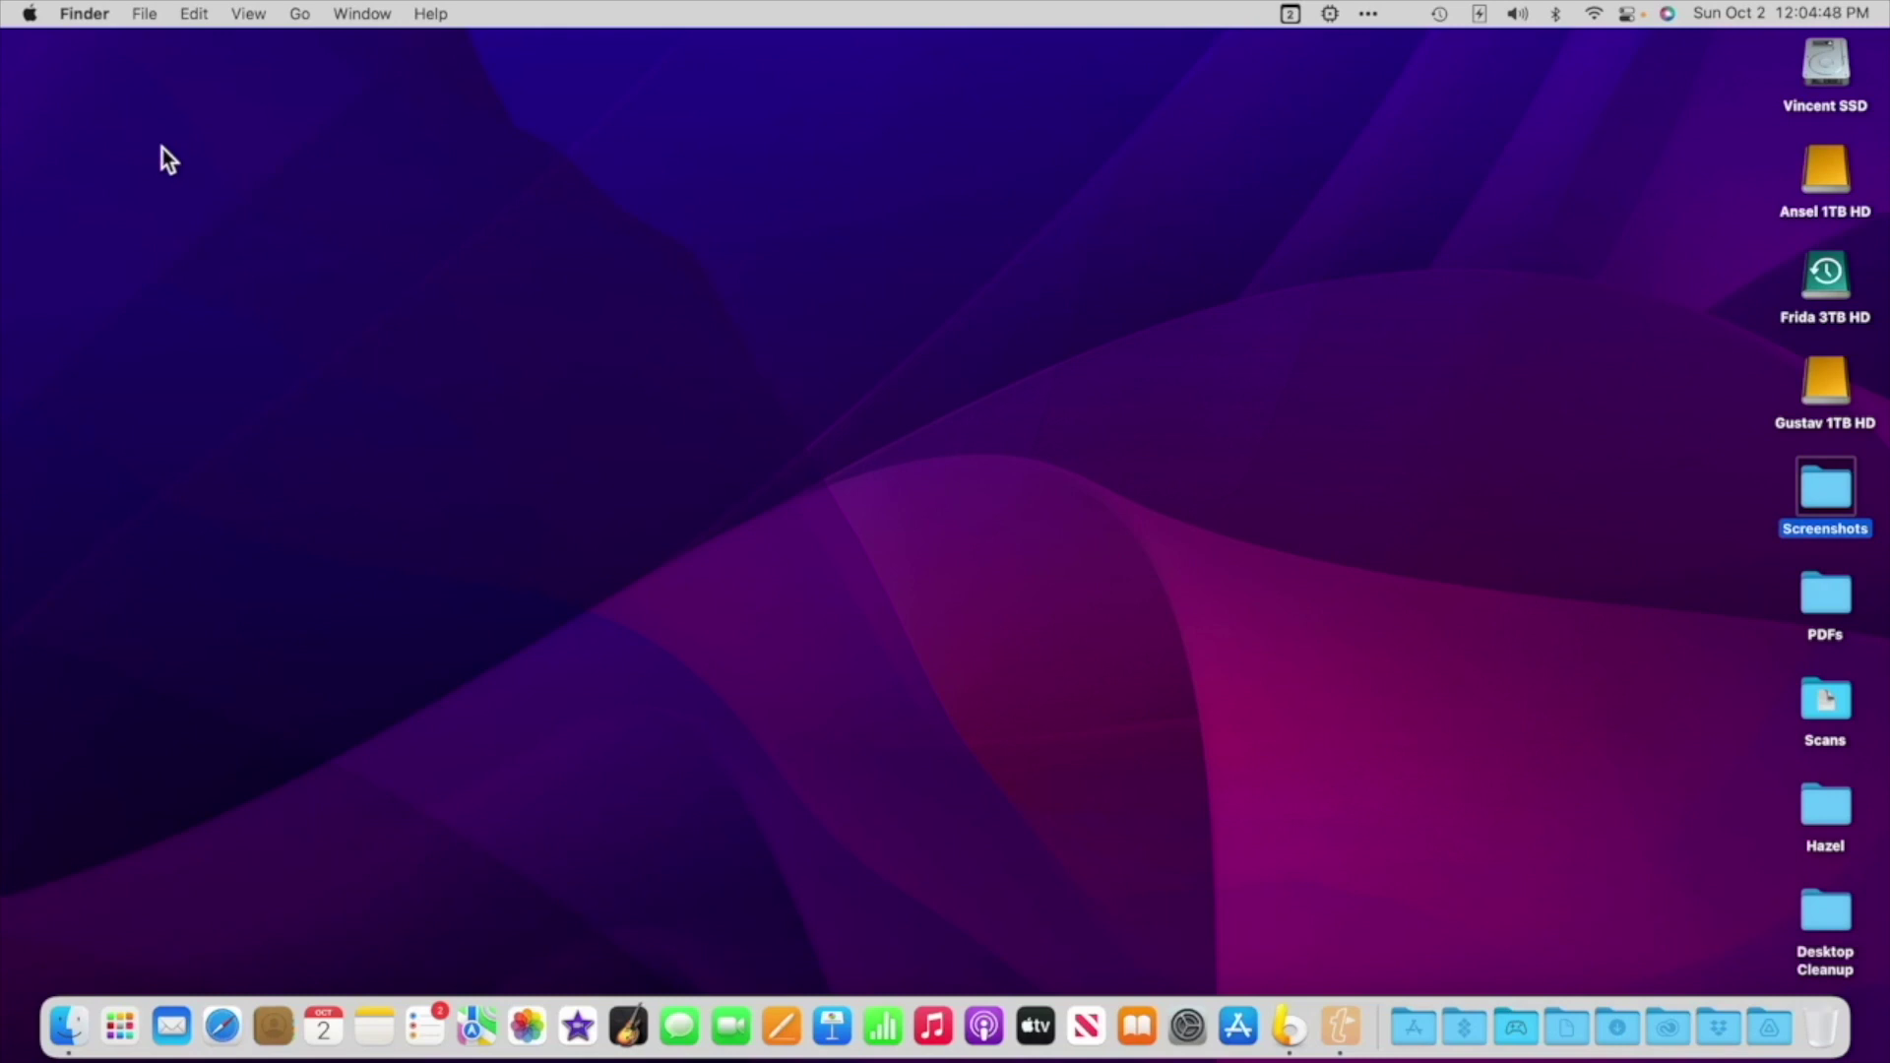
{"action": "key", "text": "super+z"}
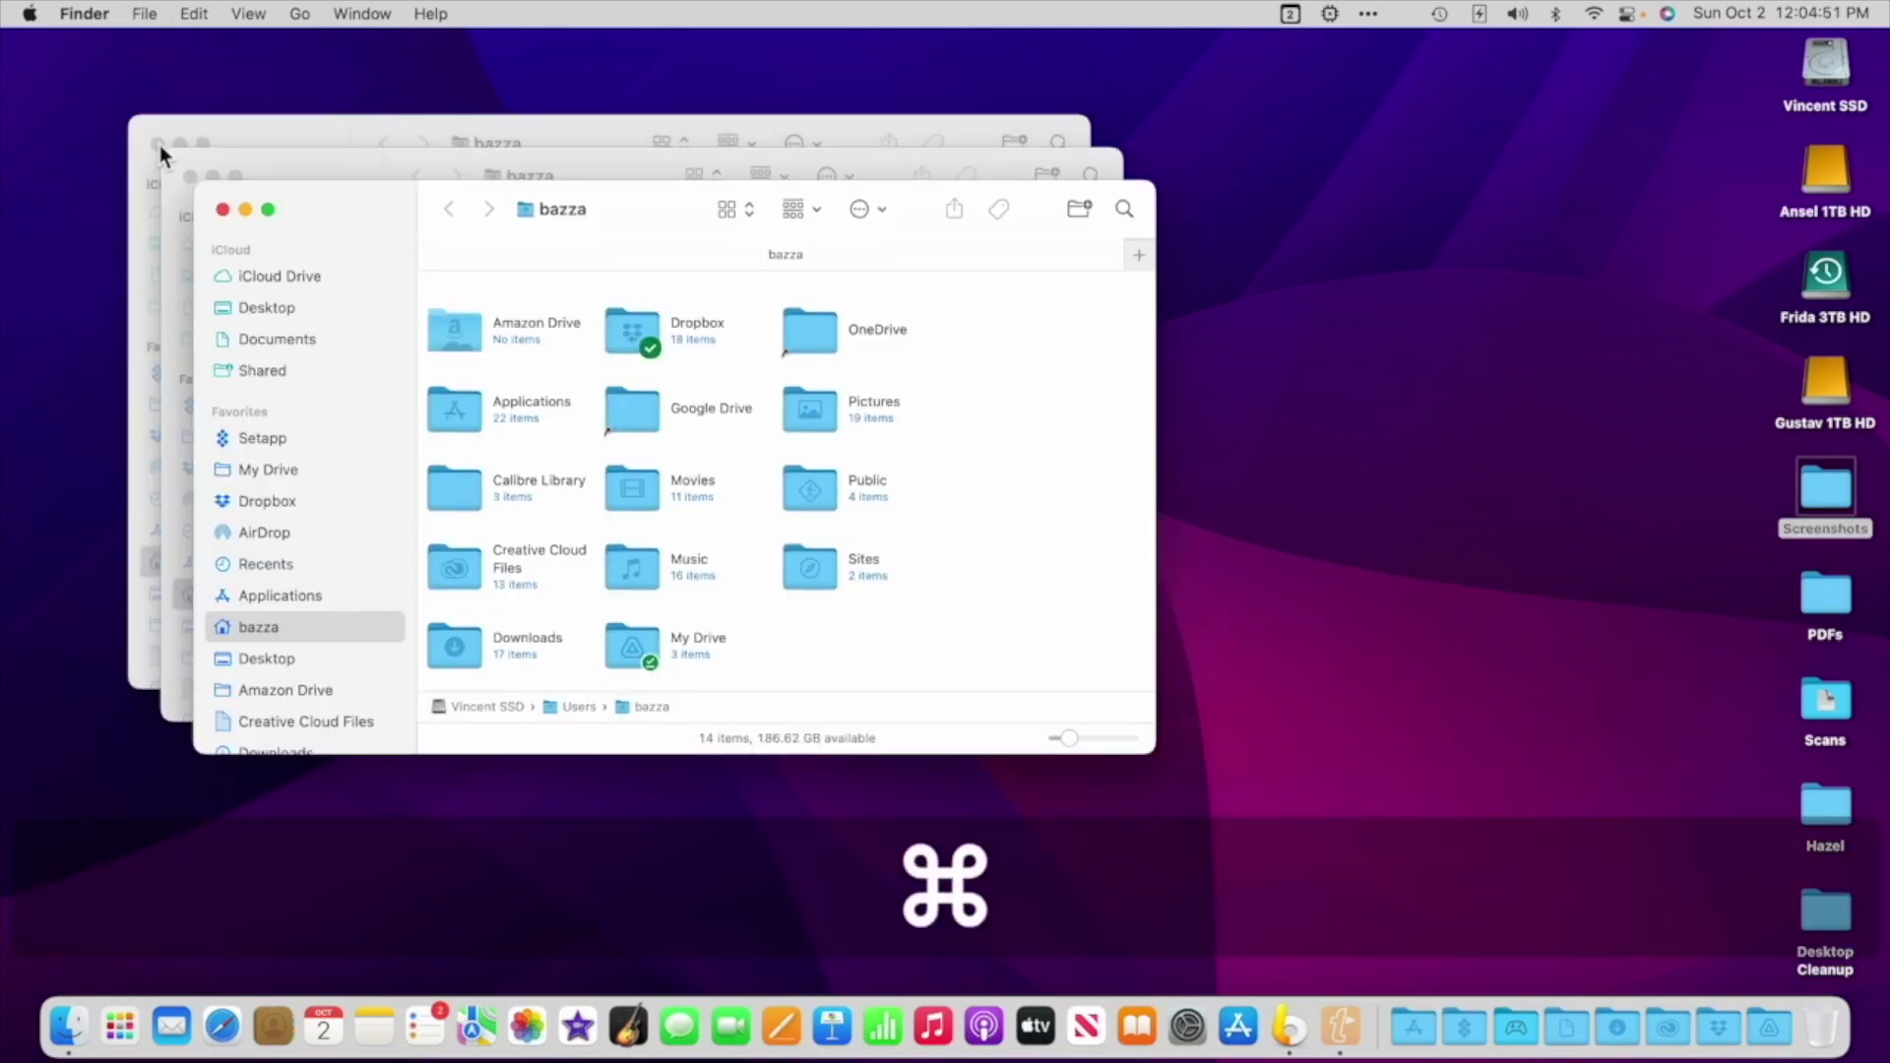
Close the front Finder window with Close Window, and the remaining windows together with Close All
{"action": "left_click", "coordinate": [147, 13]}
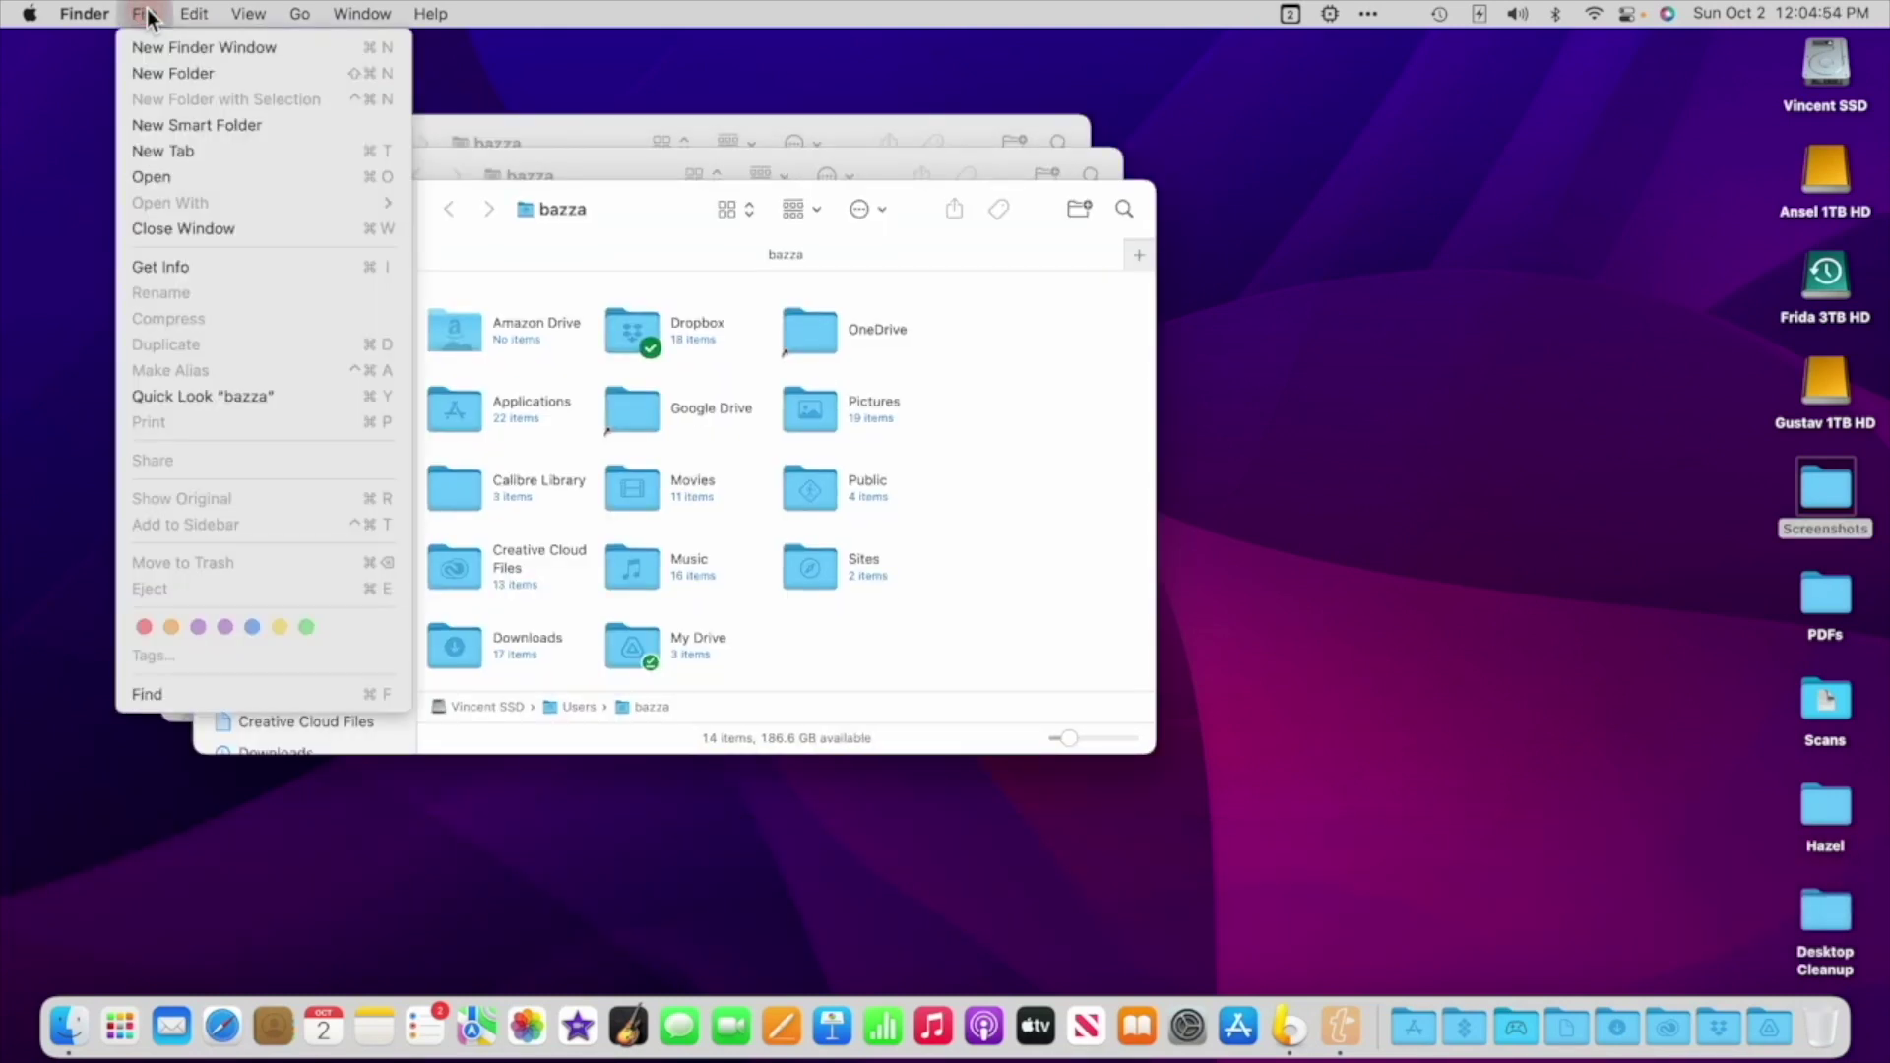
{"action": "mouse_move", "coordinate": [205, 14]}
{"action": "left_click", "coordinate": [276, 232]}
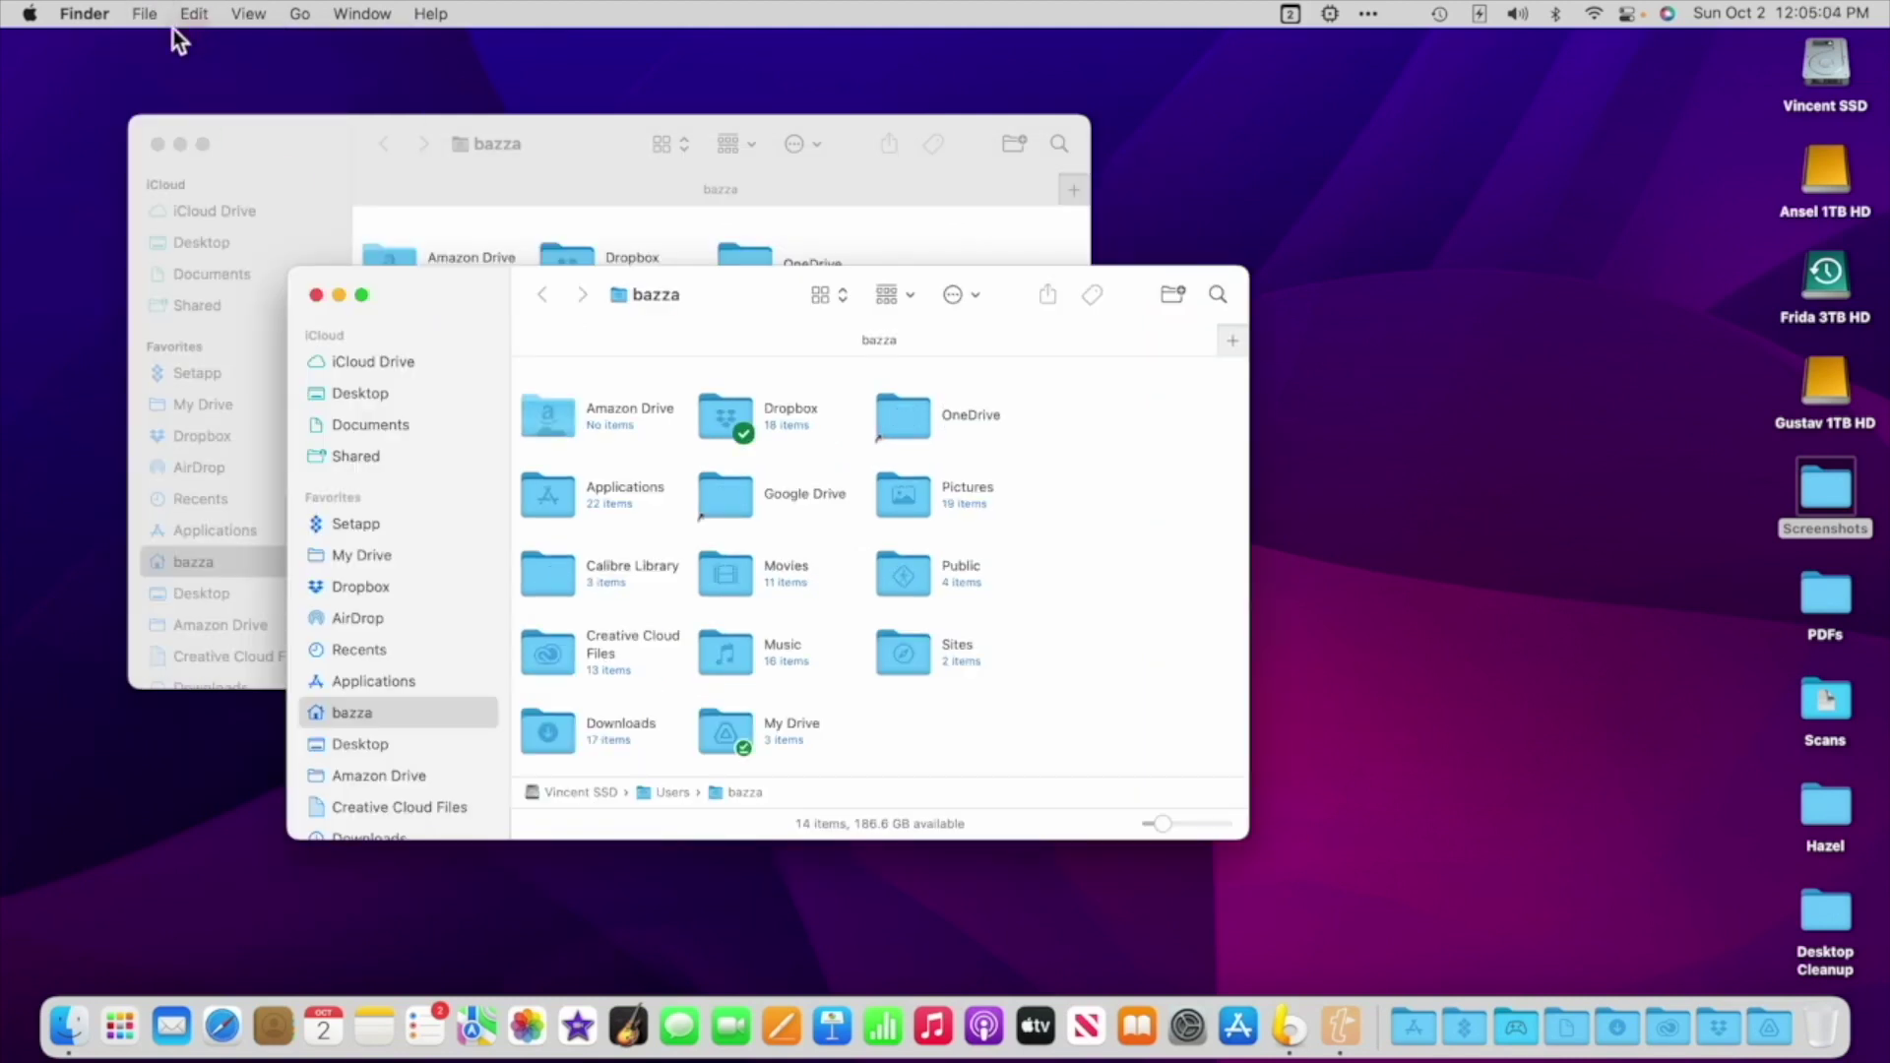
{"action": "key", "text": "alt"}
{"action": "left_click", "coordinate": [146, 16]}
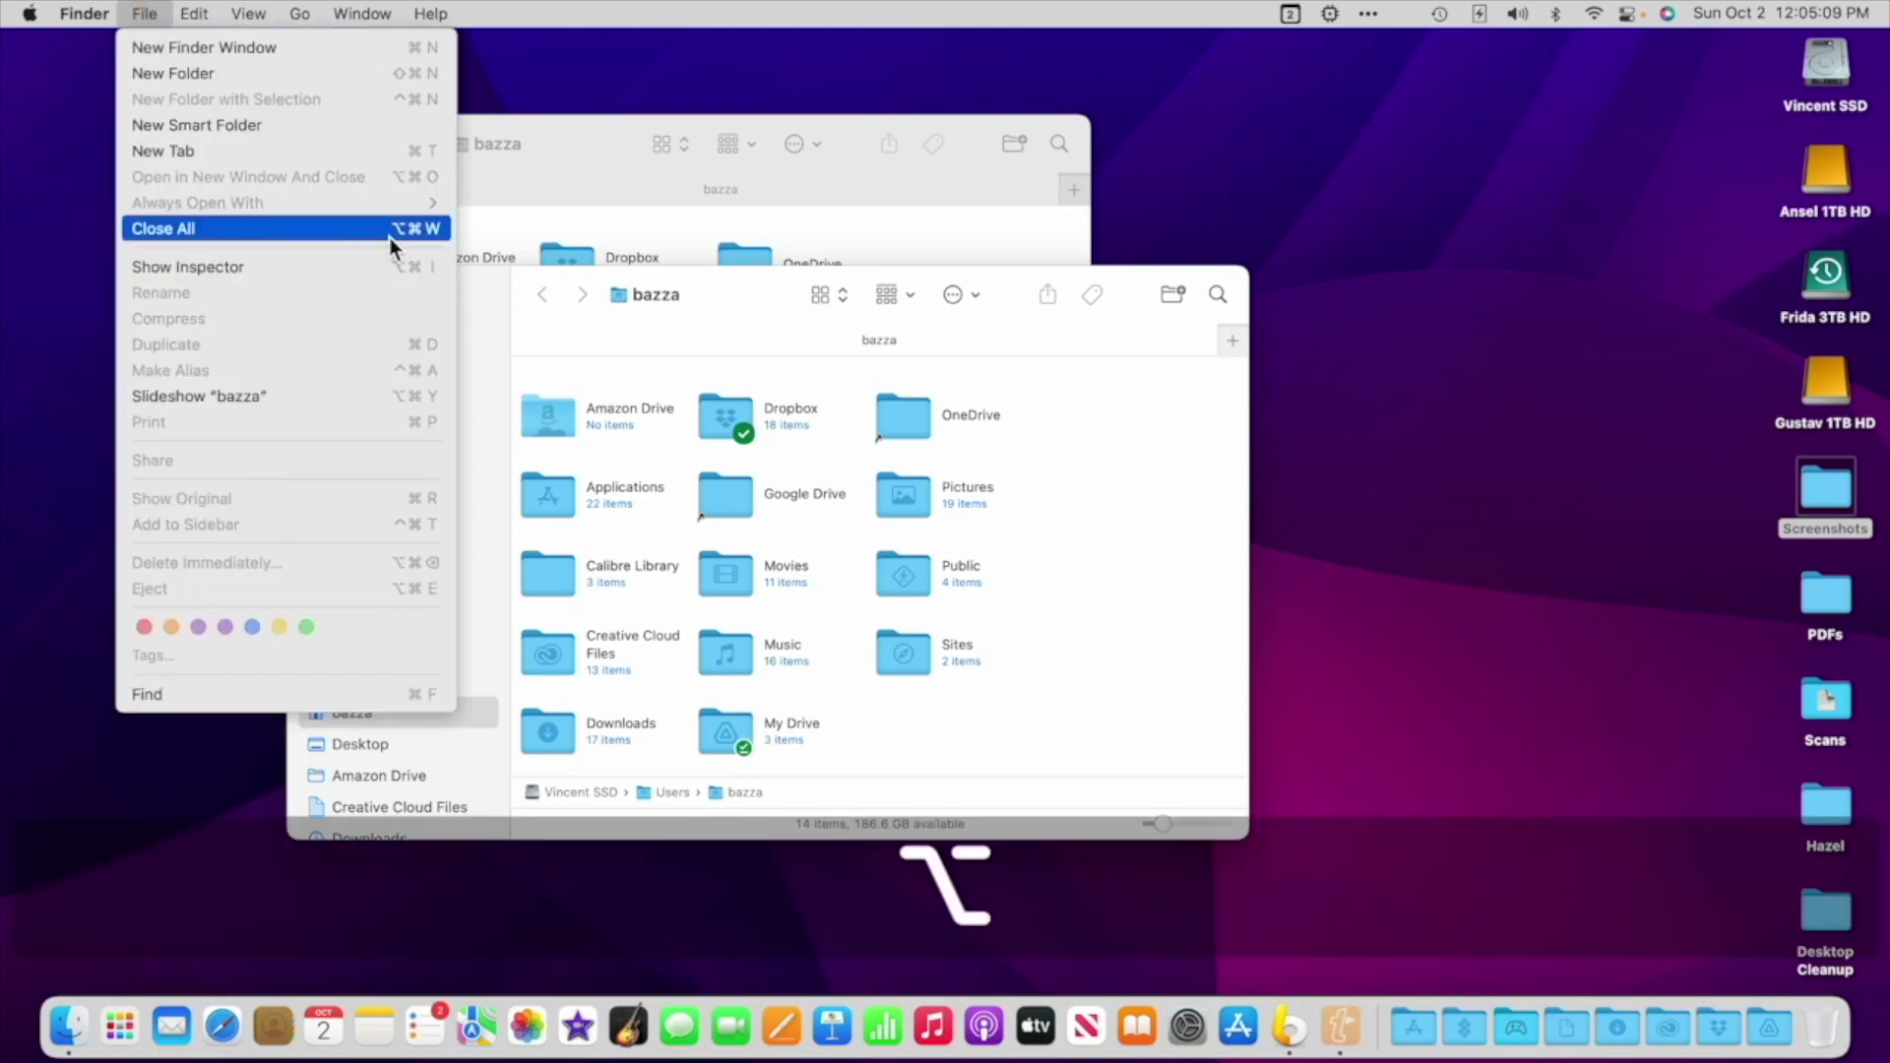
{"action": "left_click", "coordinate": [215, 234], "text": "alt"}
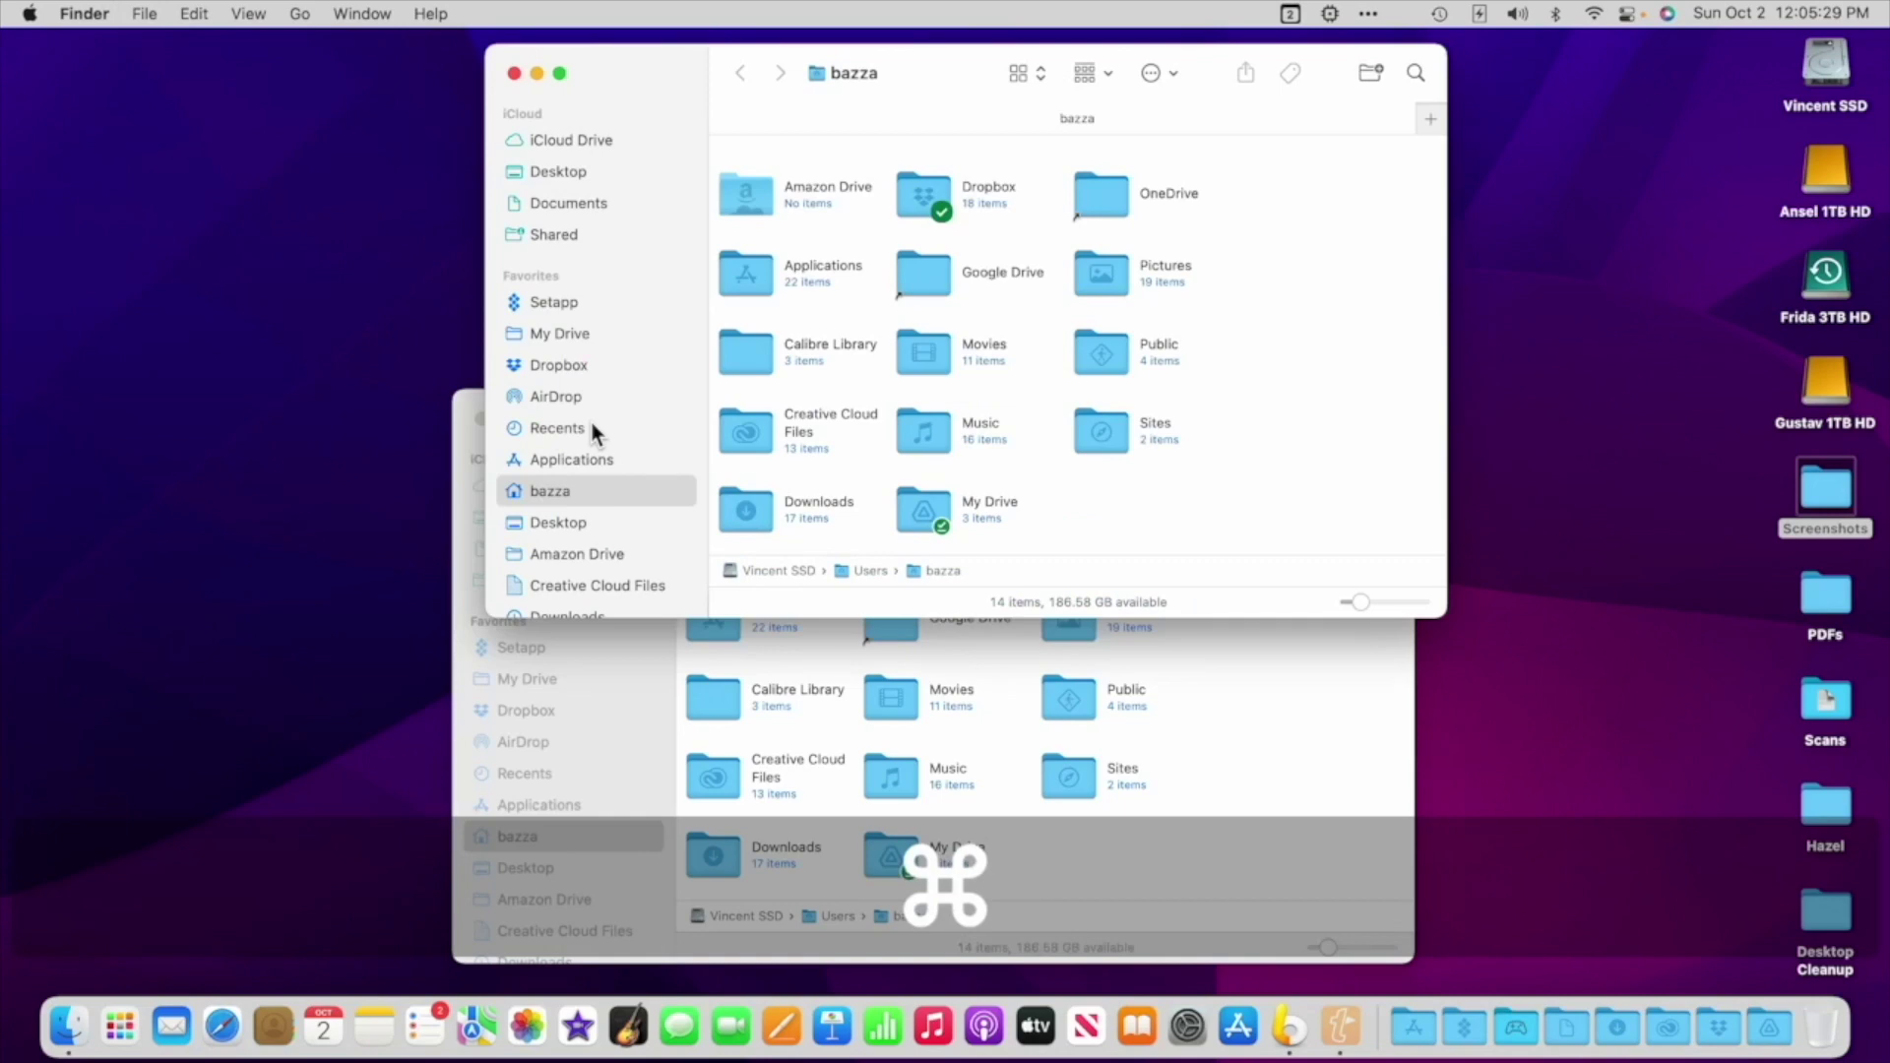
Open a third Finder window, place it near the desktop's left edge and minimize only that window
{"action": "key", "text": "super+n"}
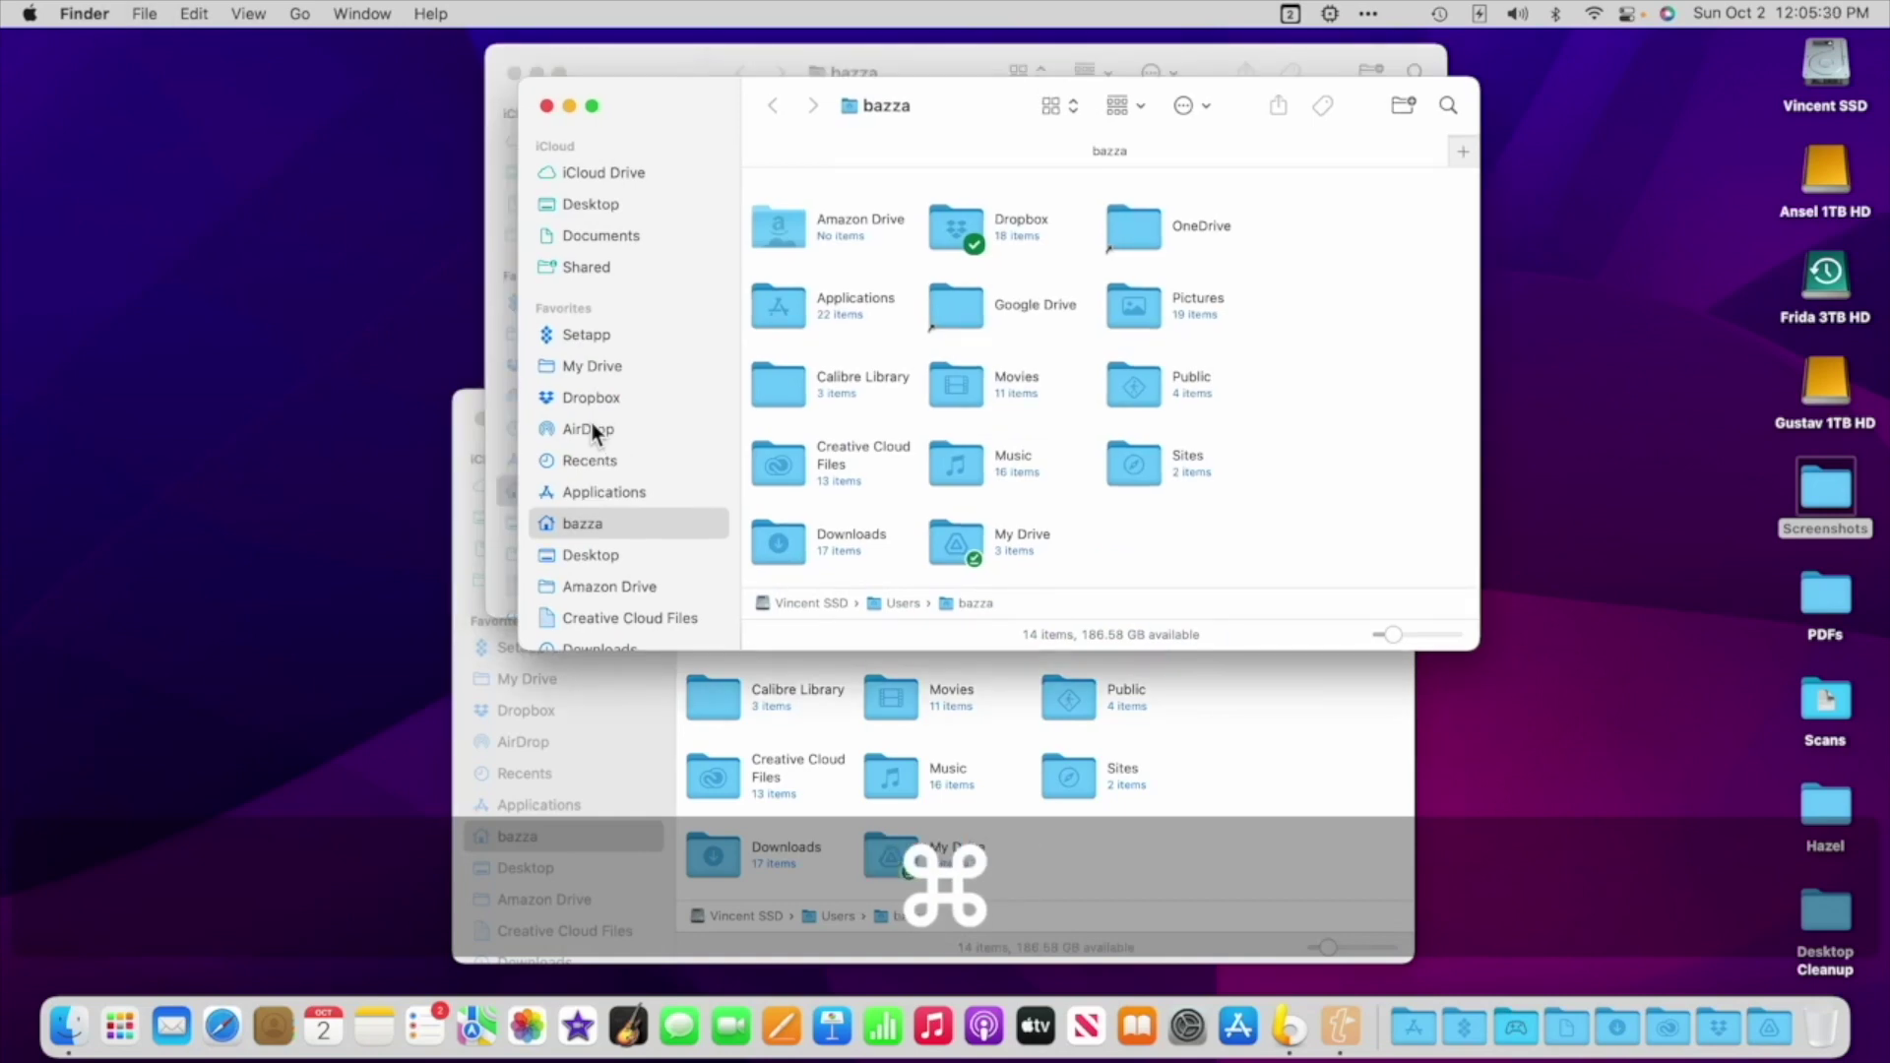
{"action": "left_click_drag", "start_coordinate": [700, 103], "coordinate": [252, 176]}
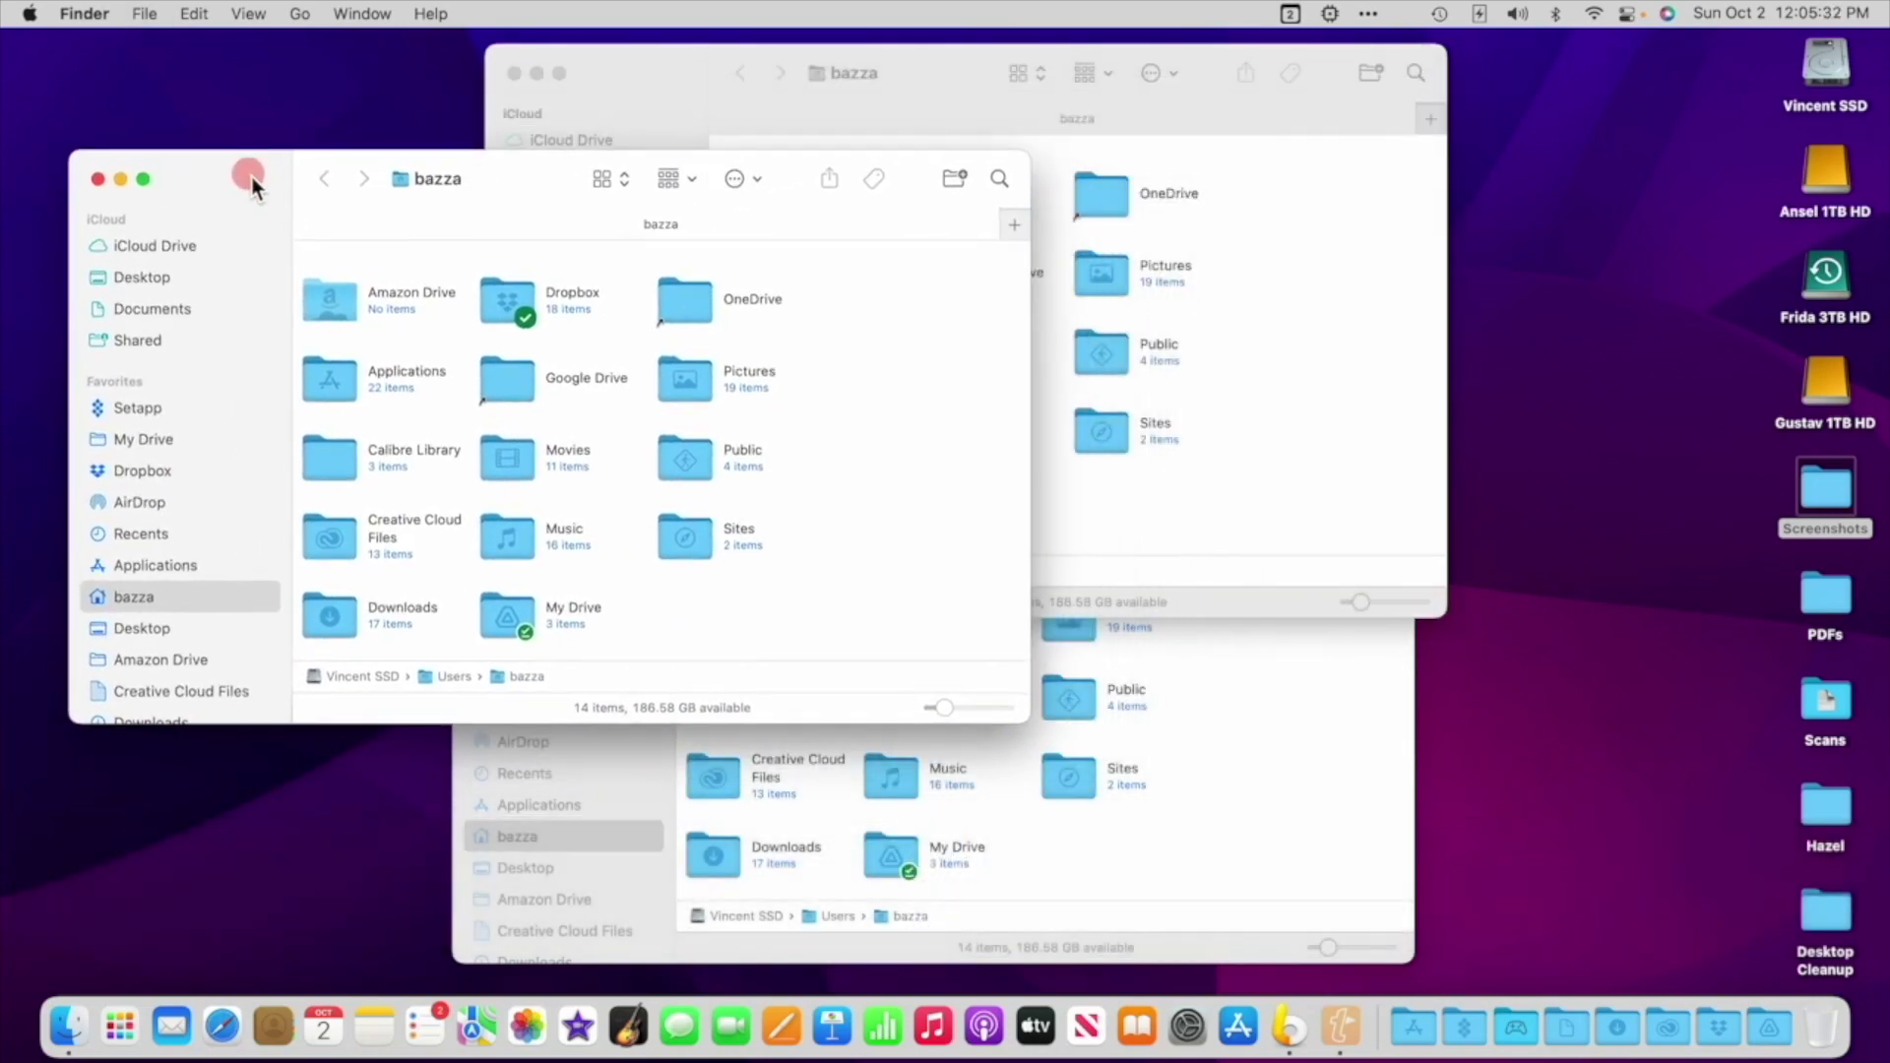
{"action": "left_click", "coordinate": [121, 180]}
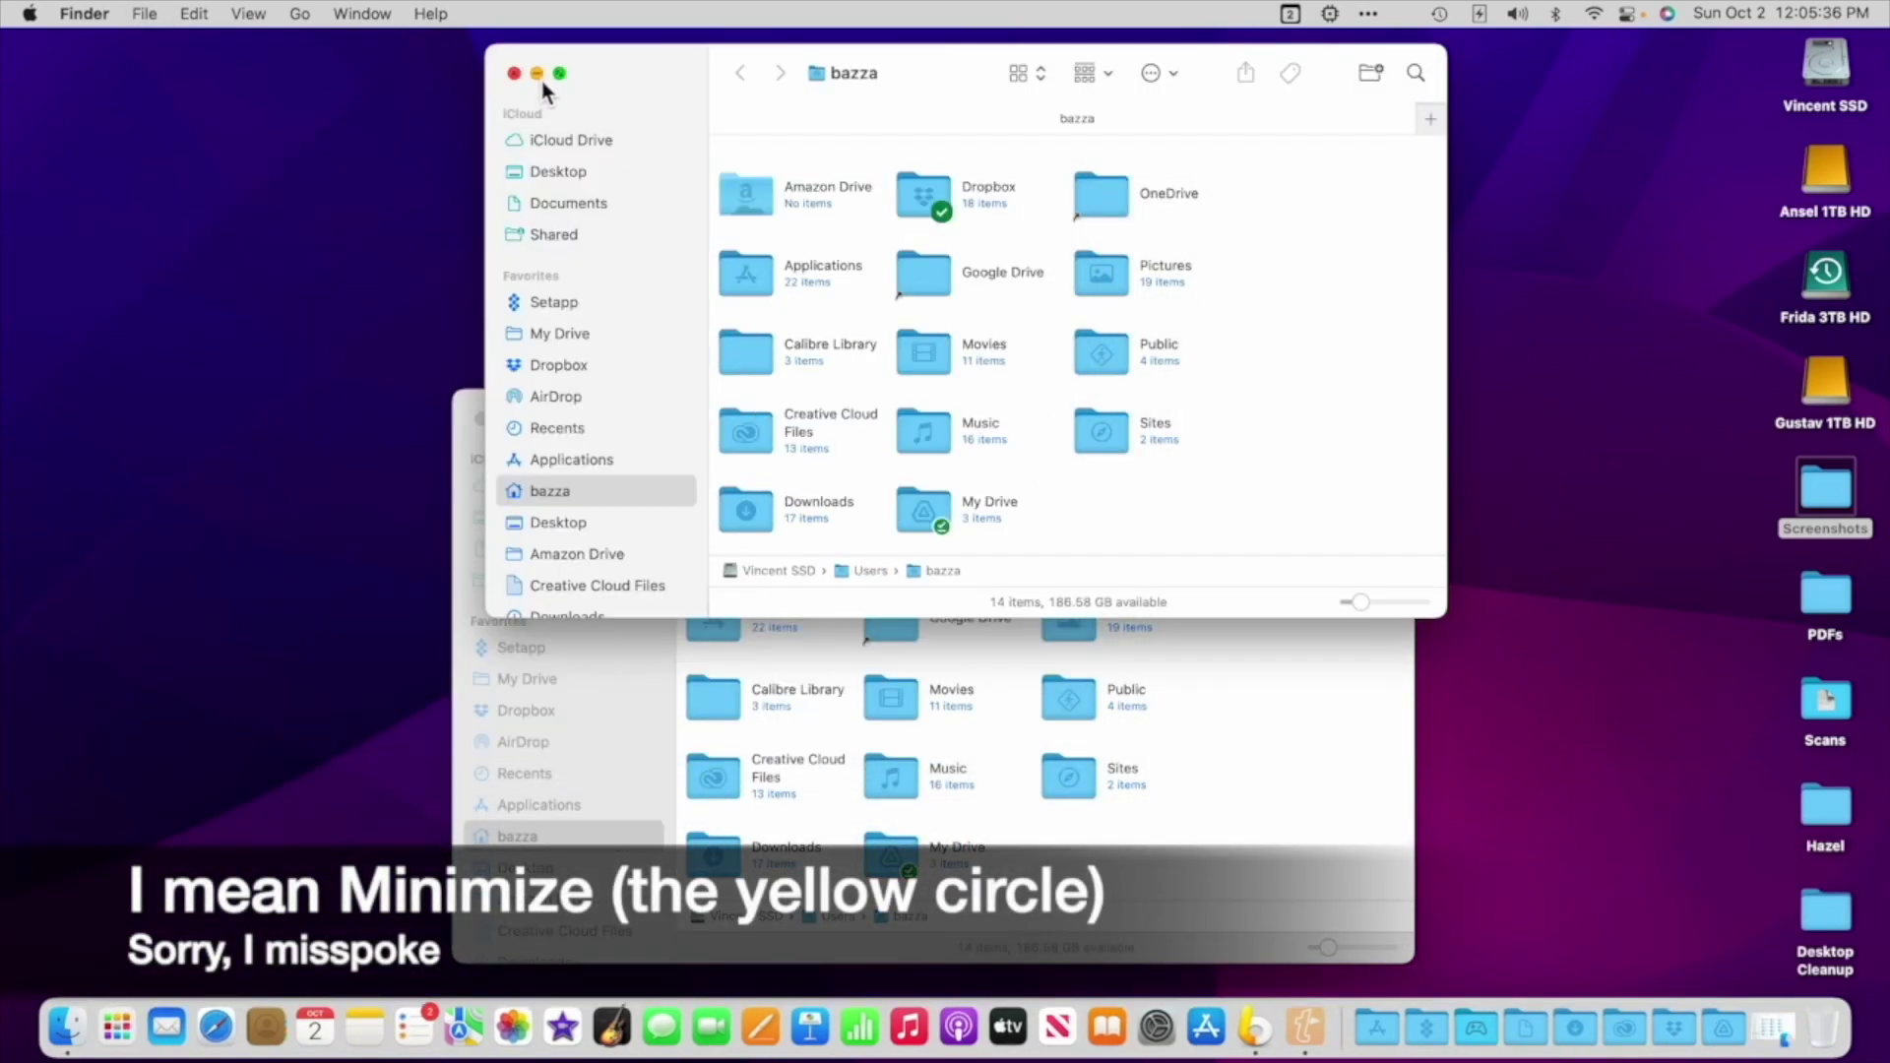
Minimize all remaining Finder windows at once and restore all the minimized windows together from the Dock
{"action": "key", "text": "alt"}
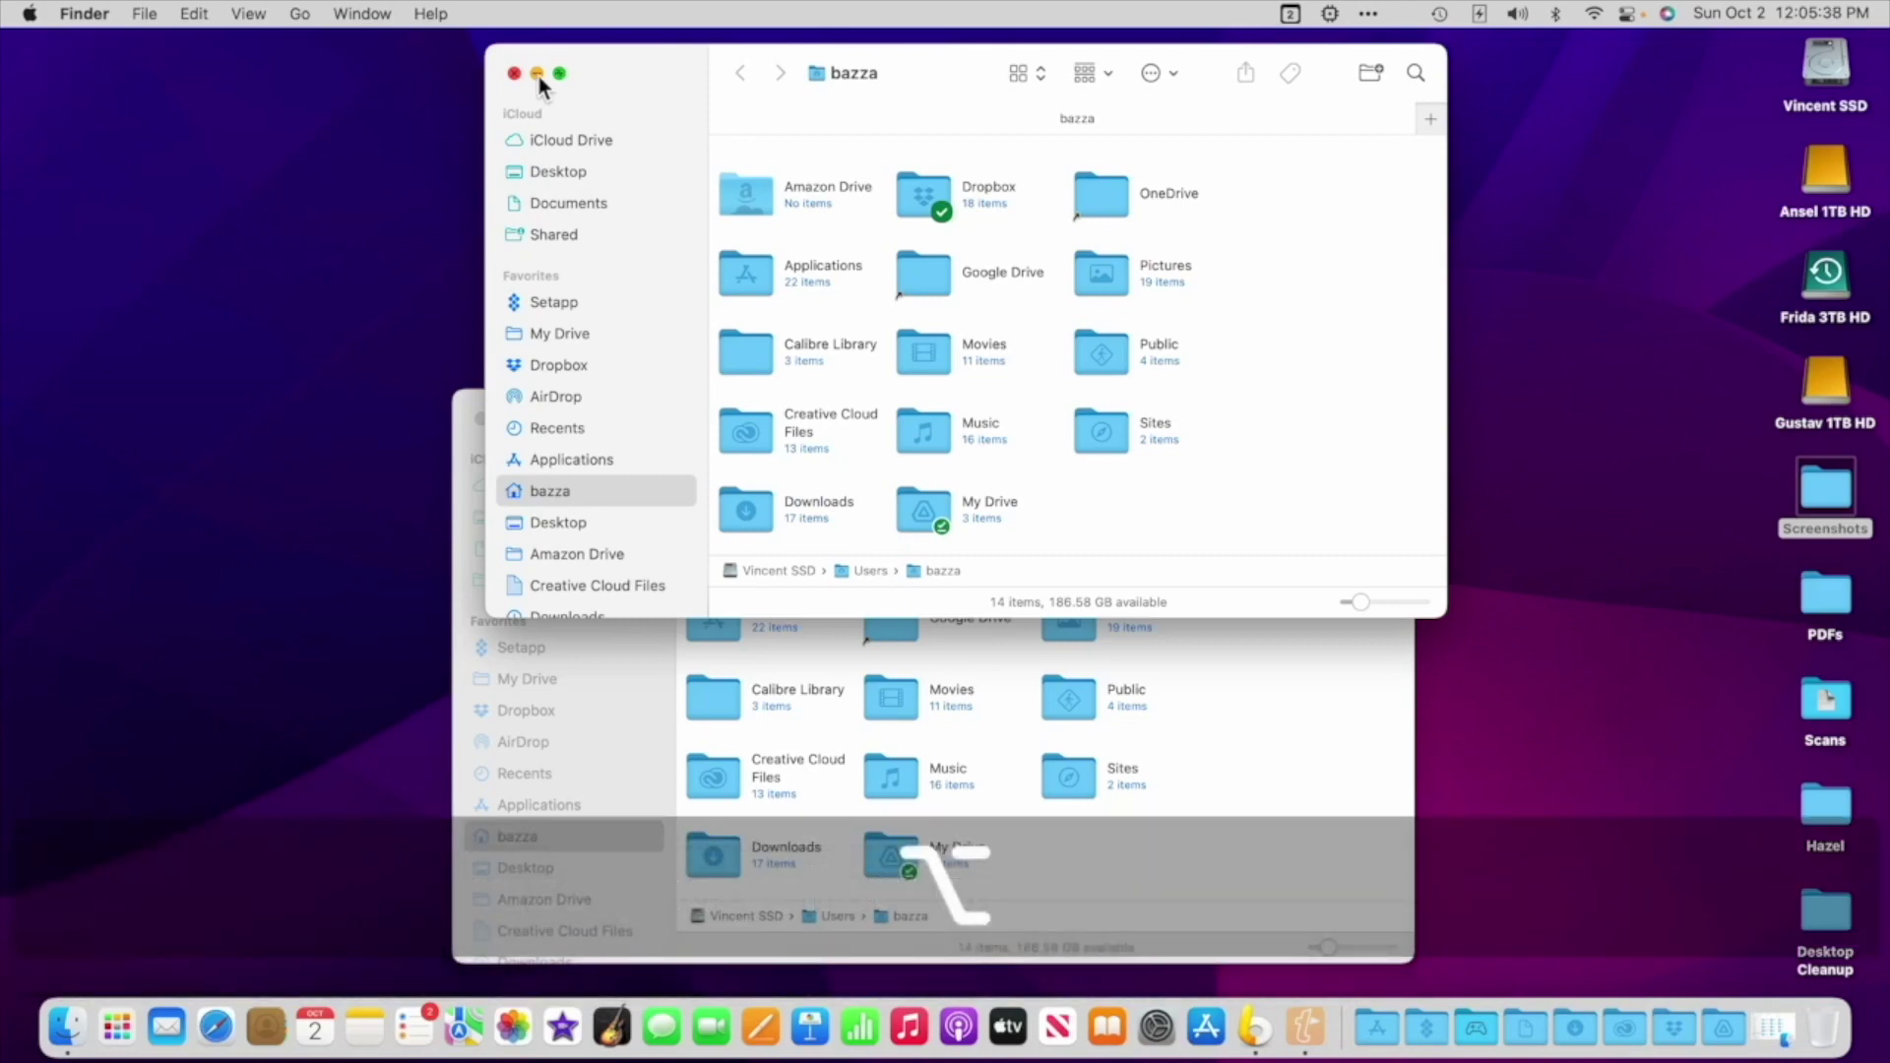
{"action": "left_click", "coordinate": [539, 75], "text": "alt"}
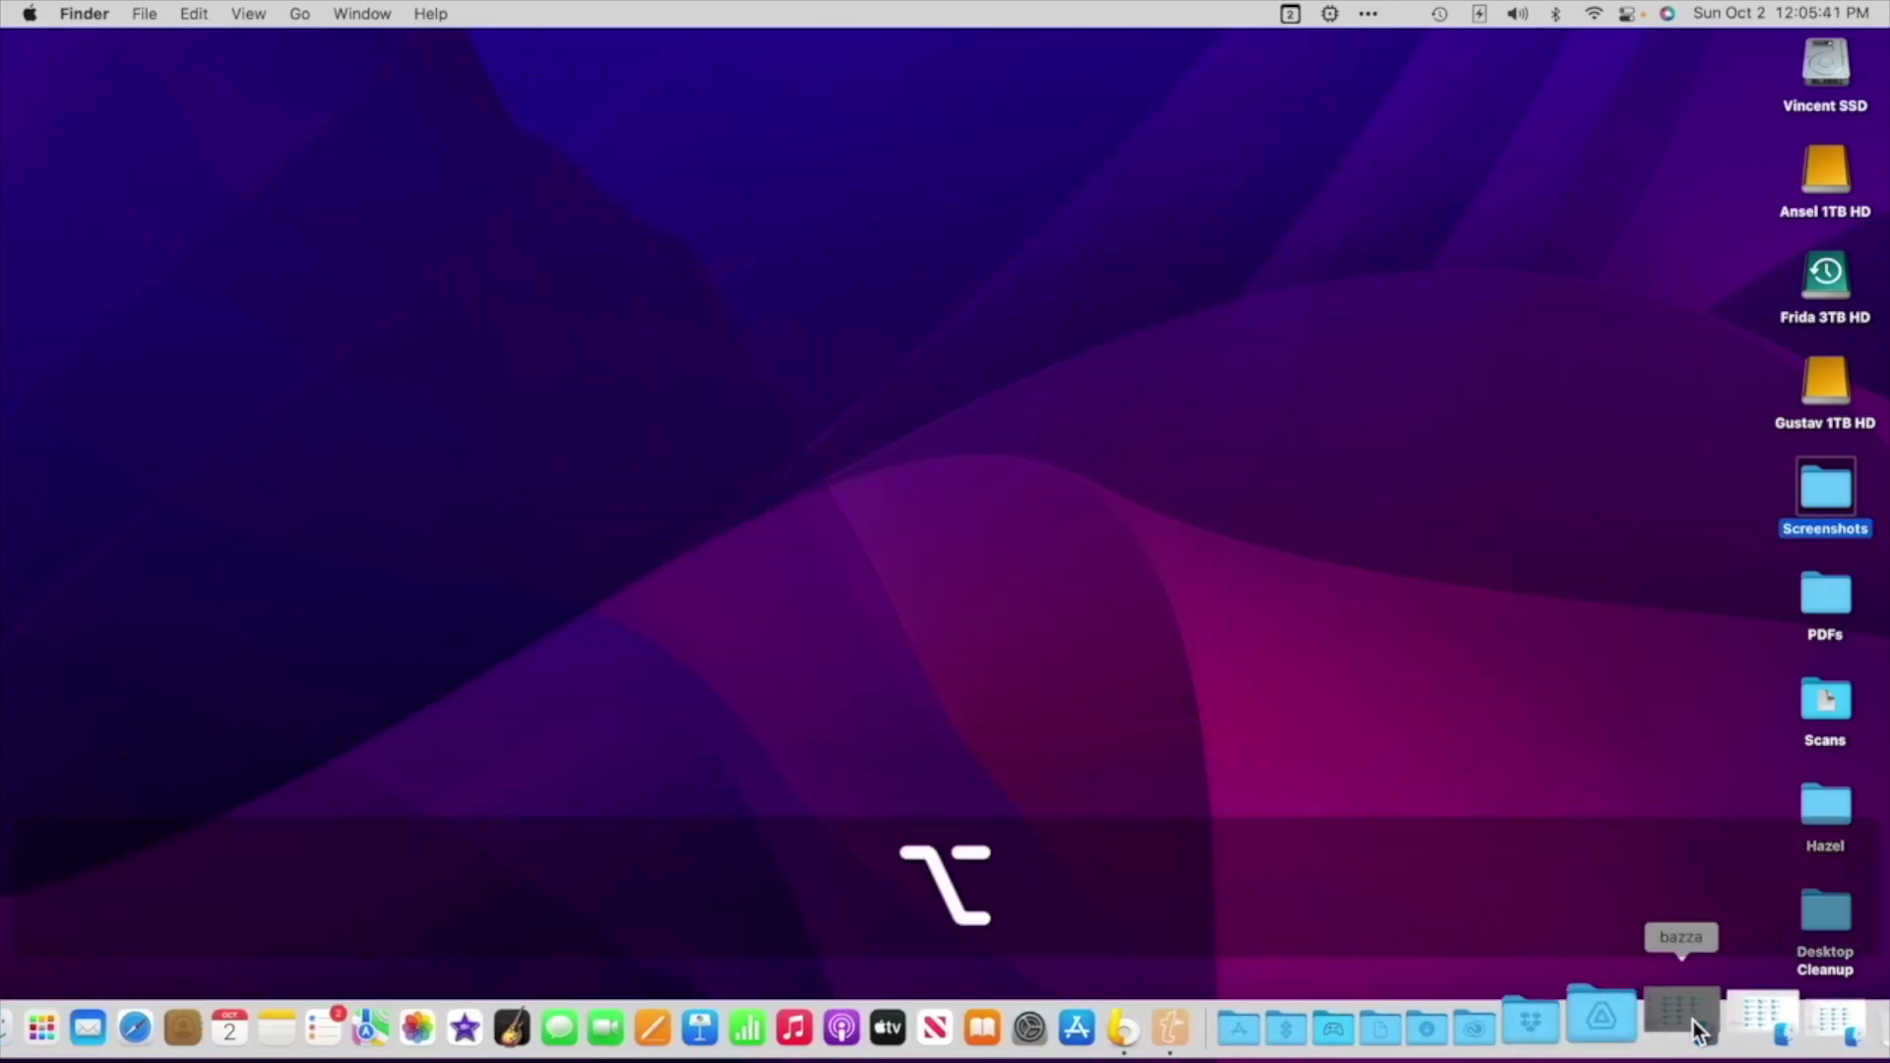
{"action": "left_click", "coordinate": [1695, 1030], "text": "alt"}
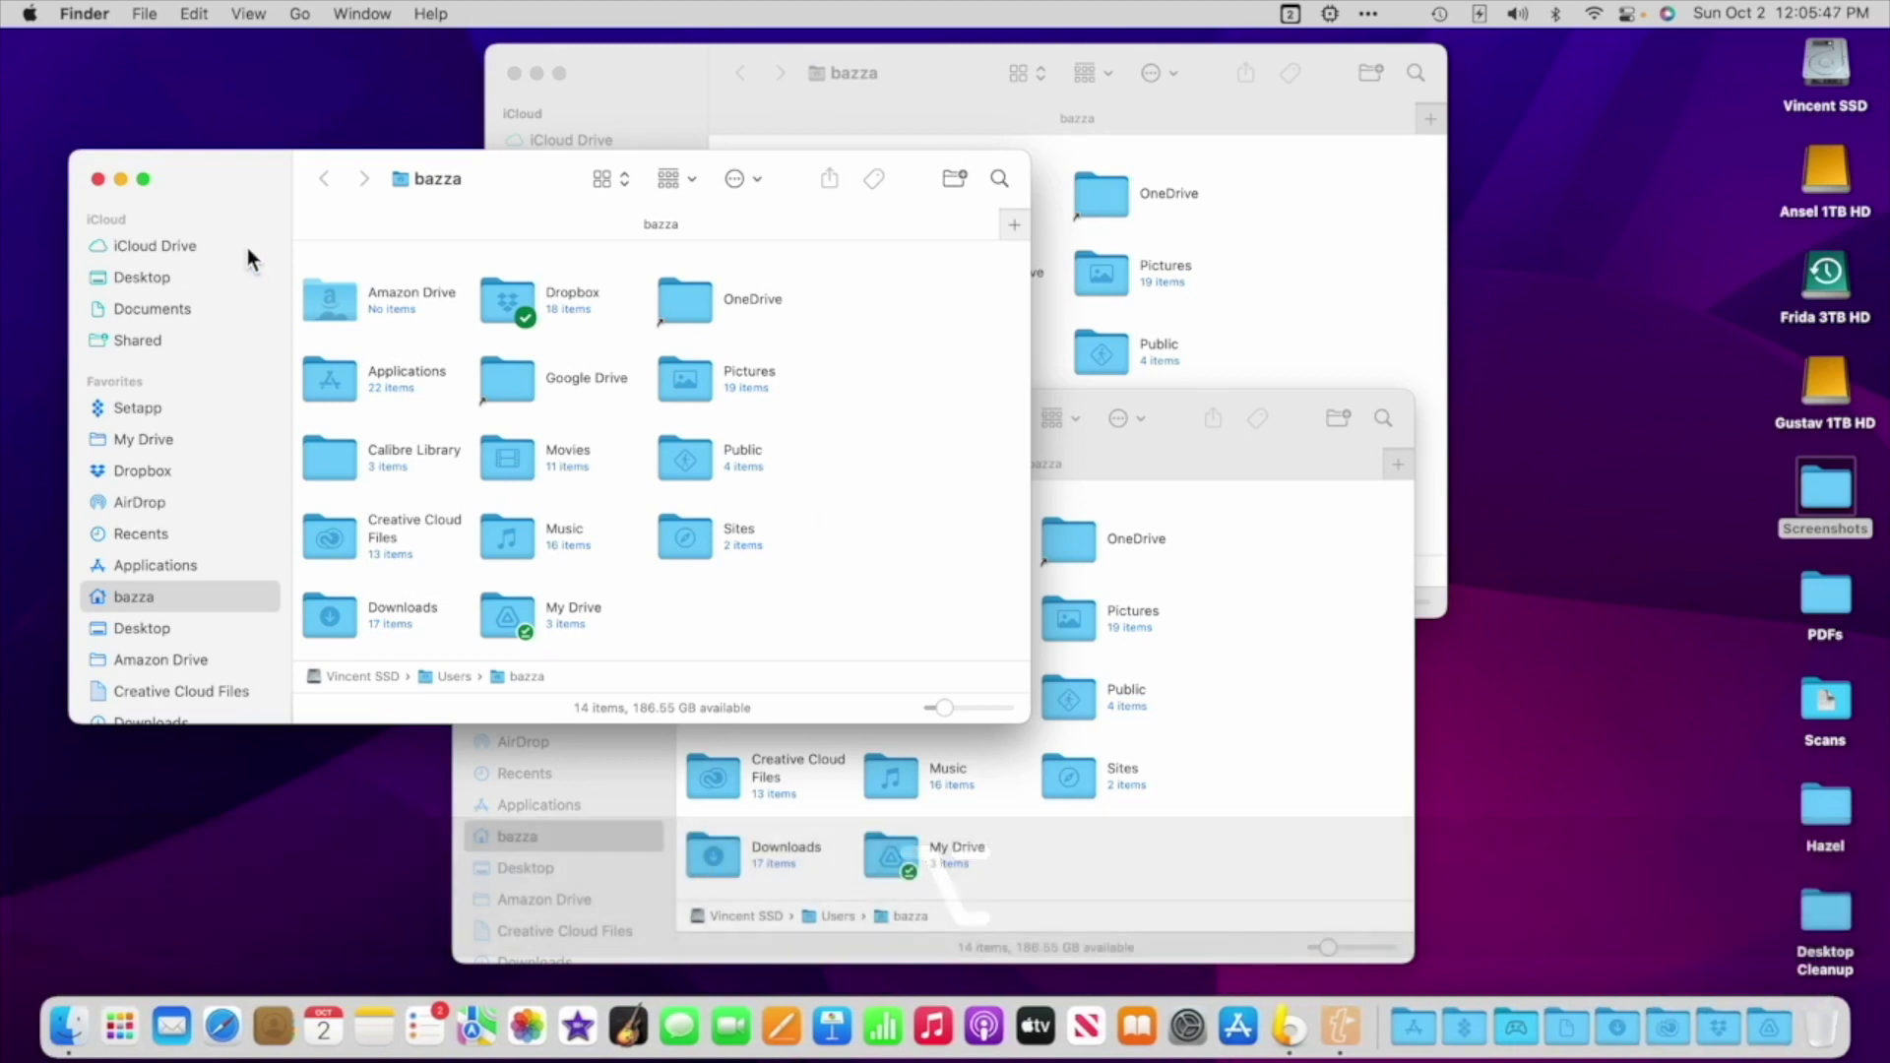
Minimize only the front Finder window with the Minimize command, and call up the command's all-windows variant for the remaining ones
{"action": "key", "text": "alt"}
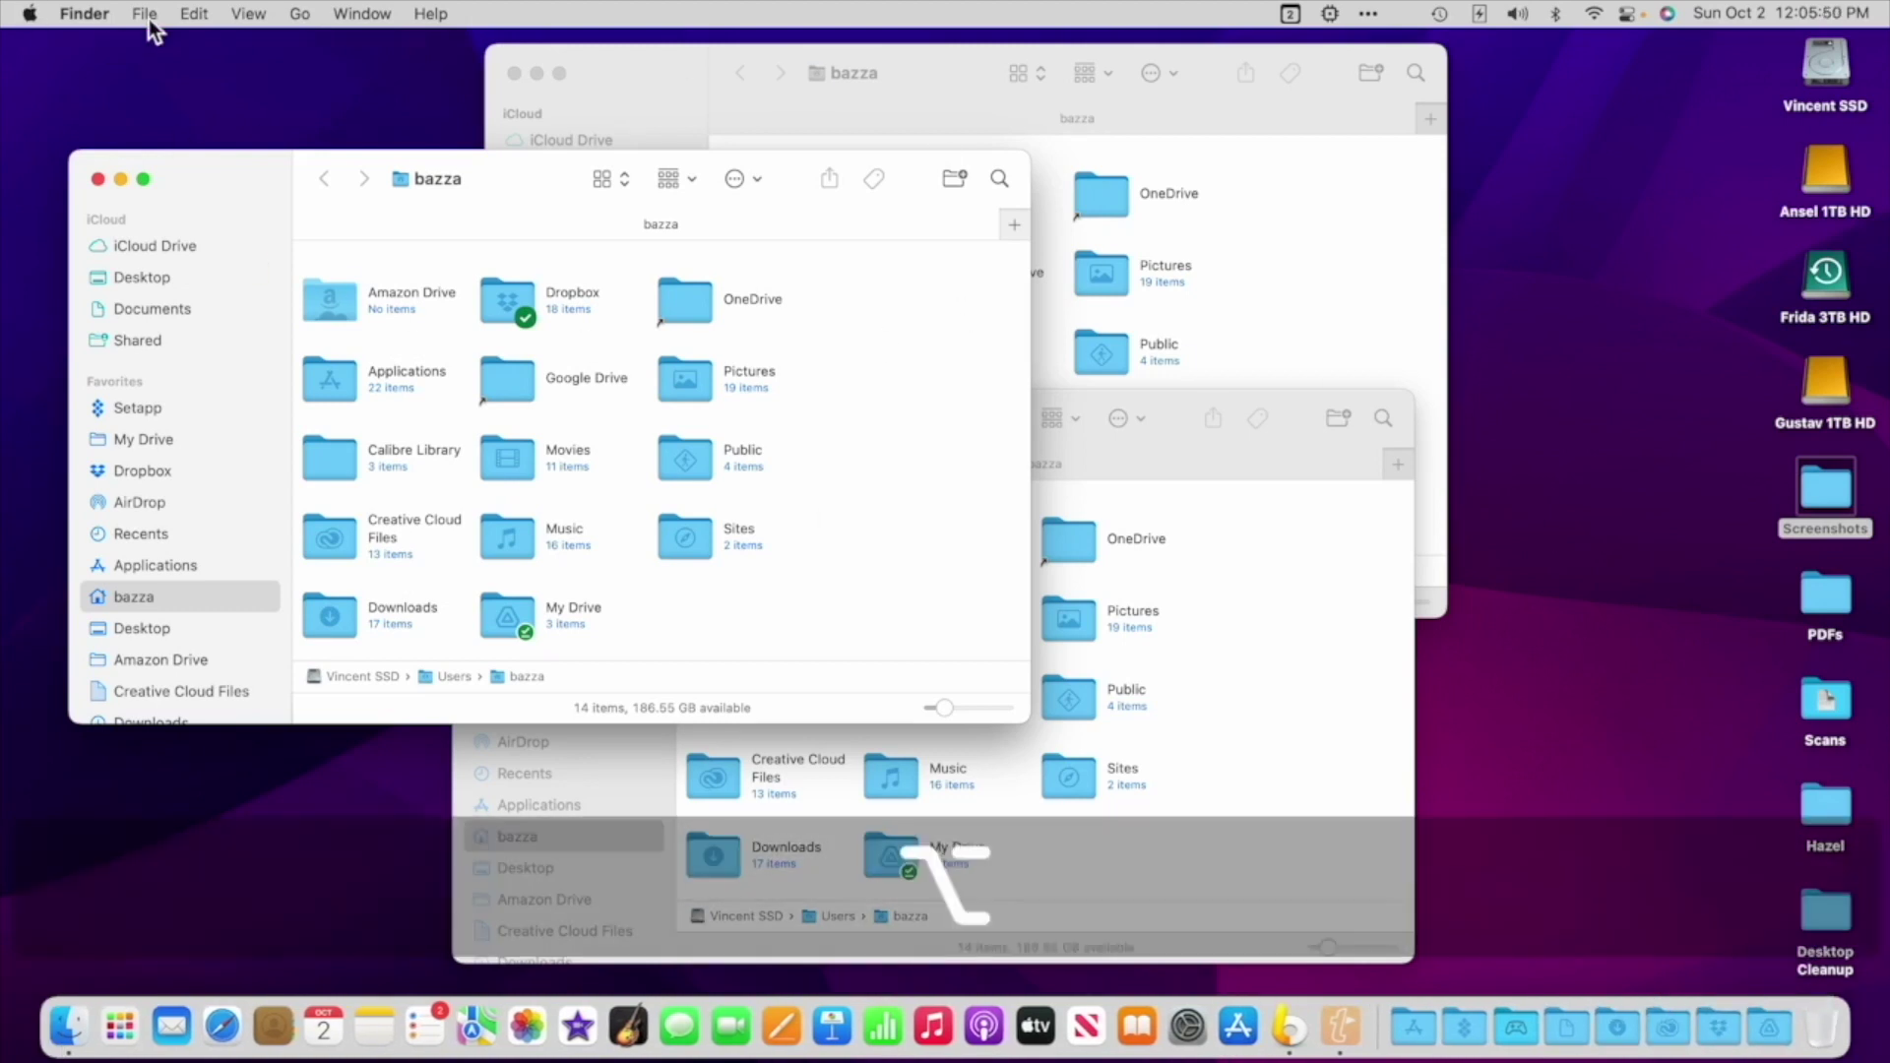
{"action": "left_click", "coordinate": [372, 14]}
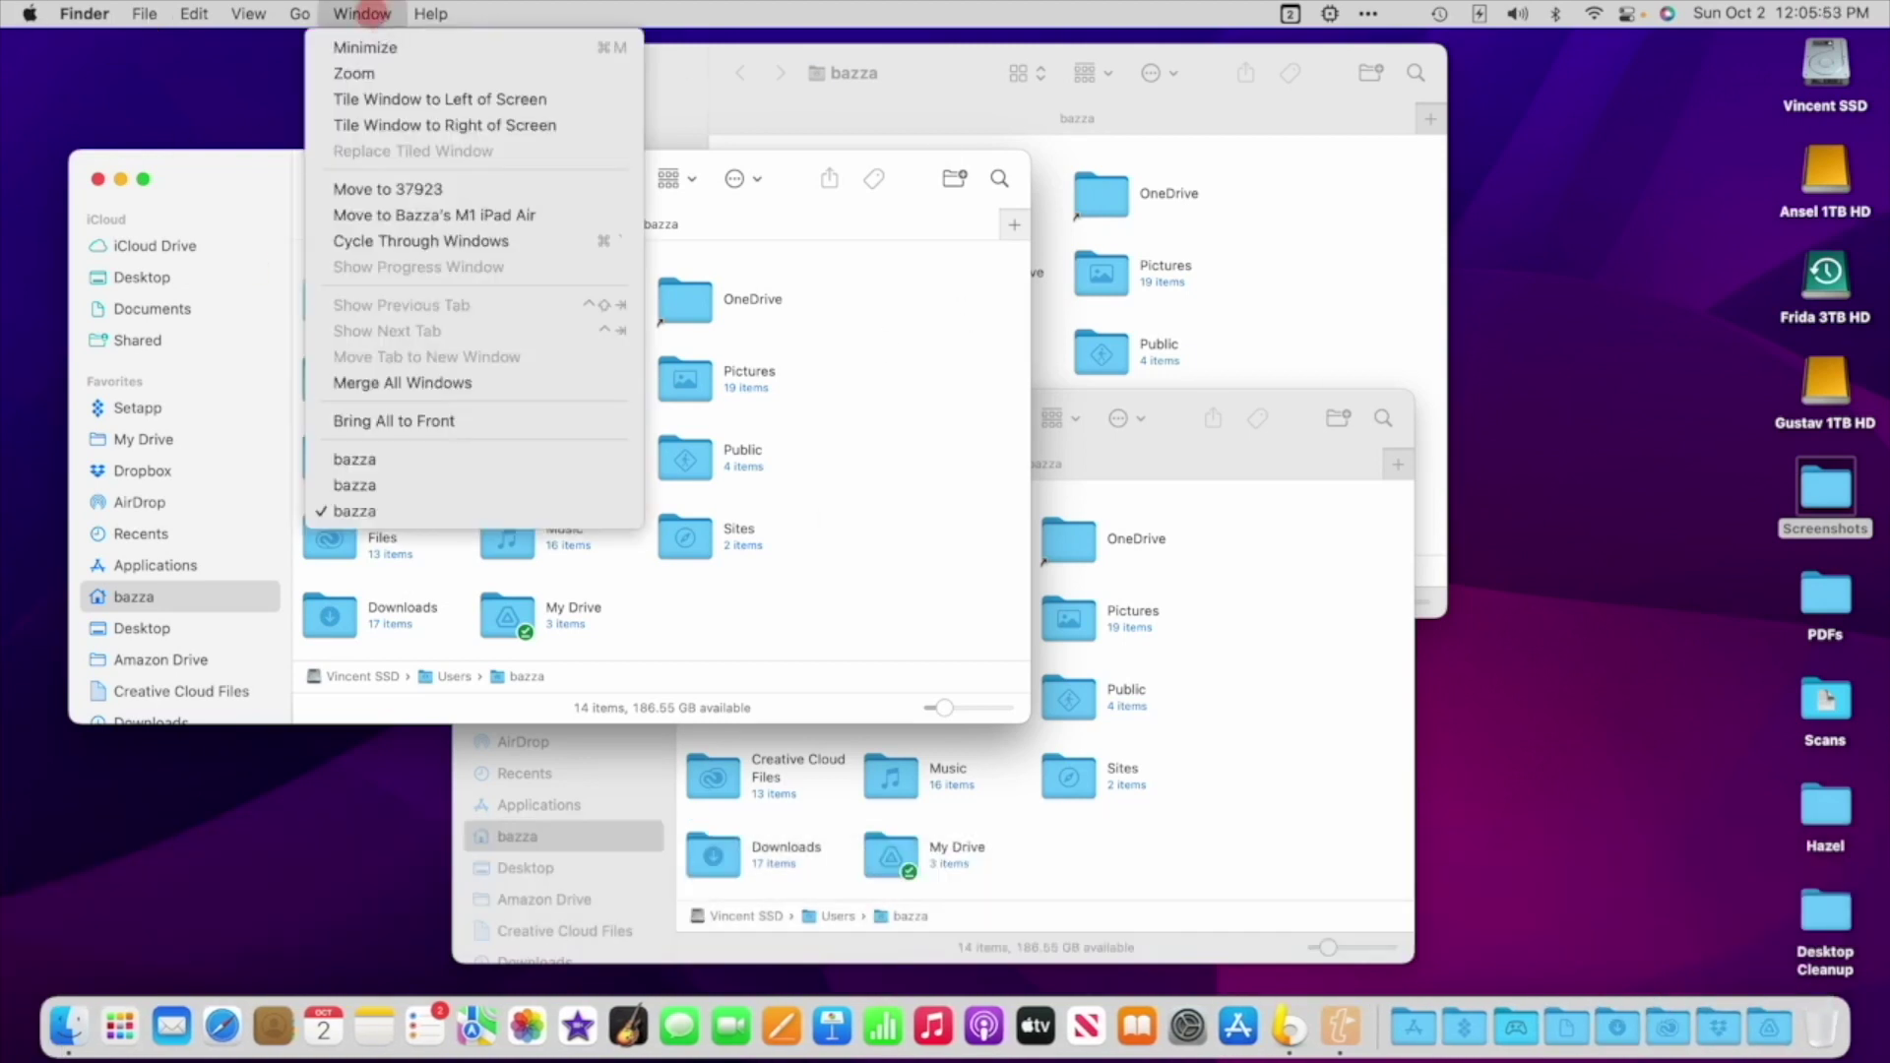
{"action": "left_click", "coordinate": [379, 64]}
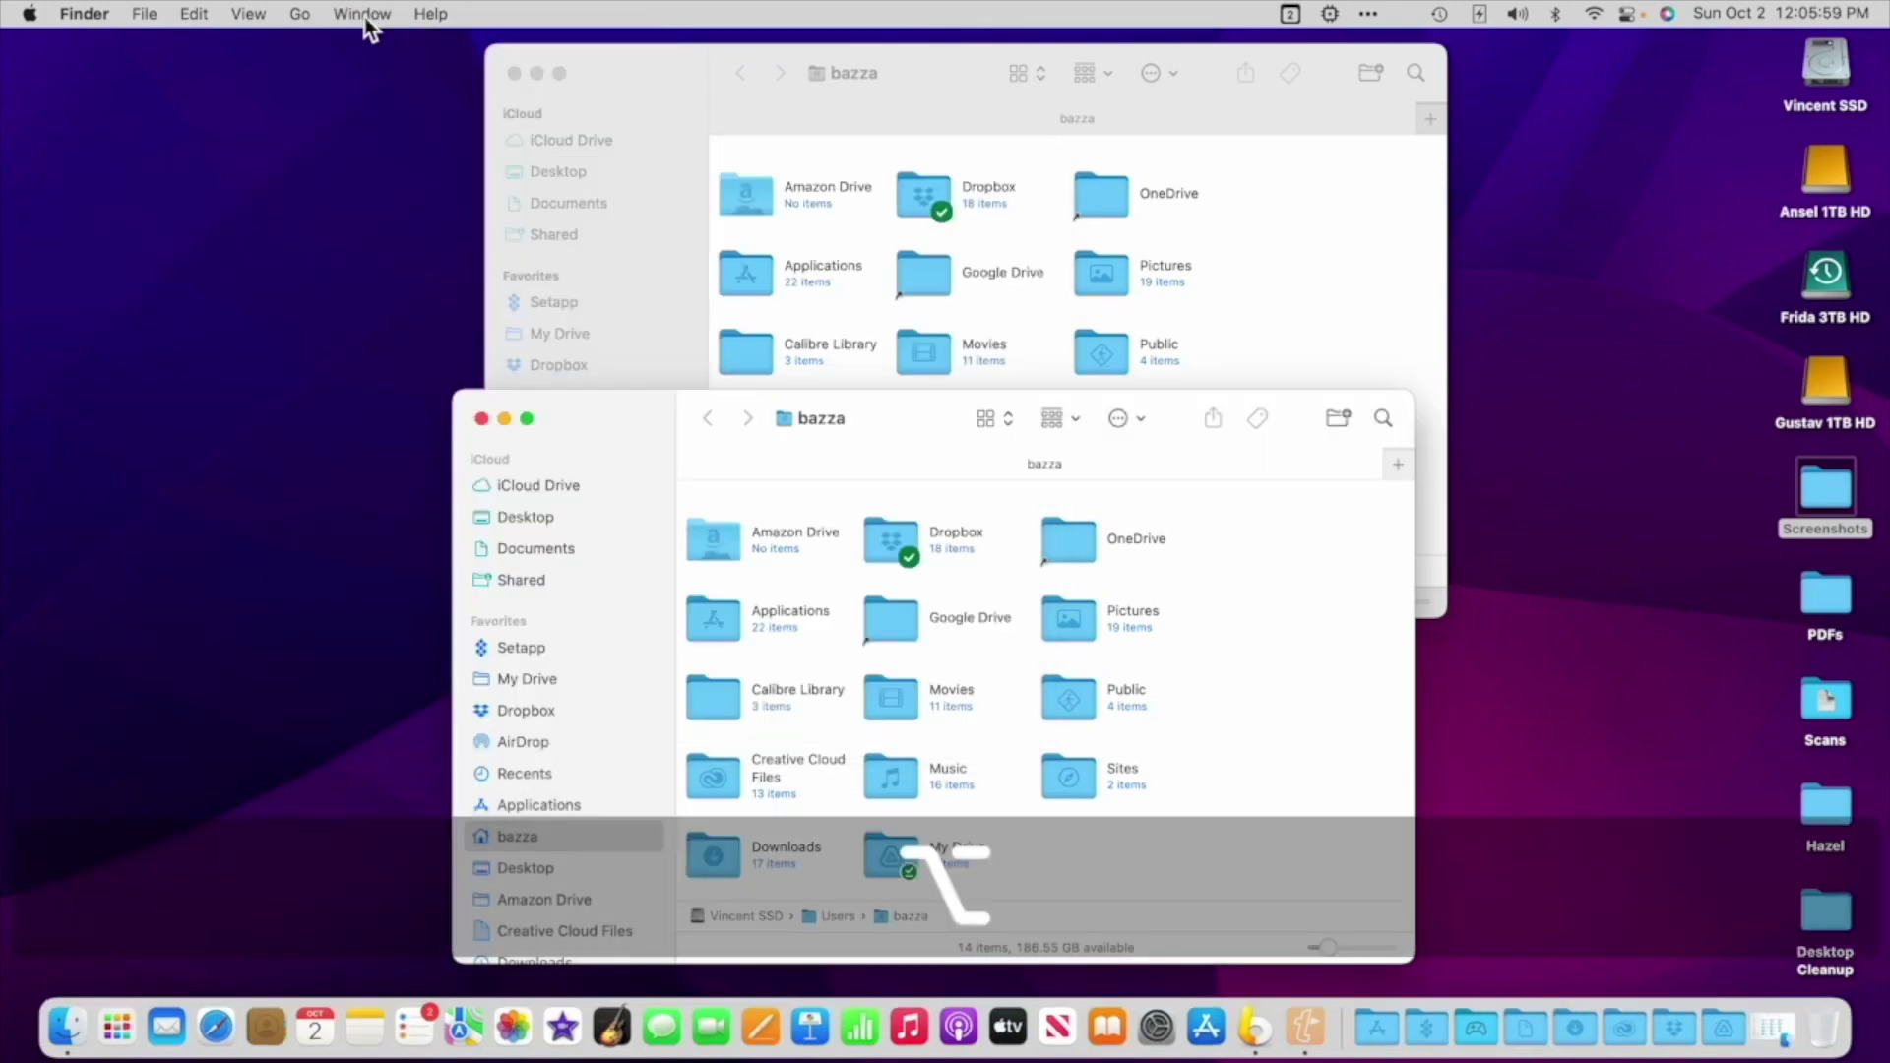
{"action": "left_click", "coordinate": [364, 11], "text": "alt"}
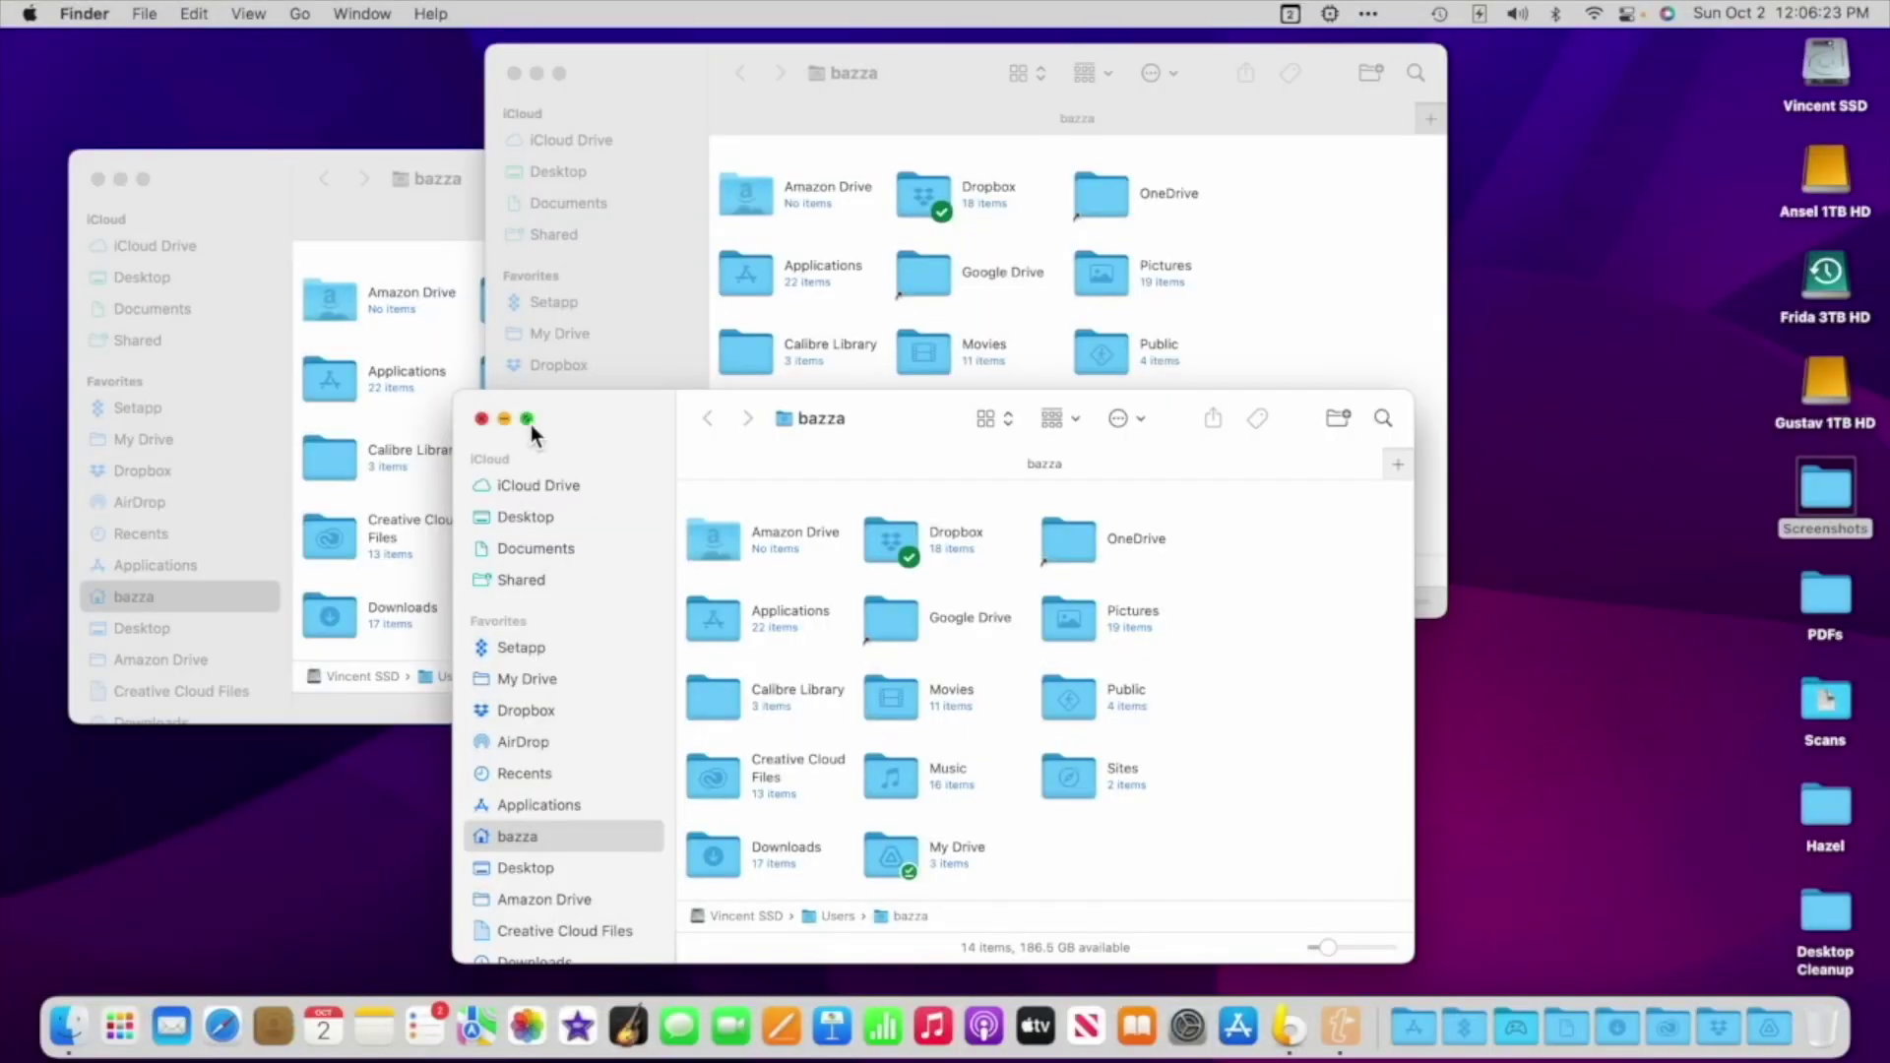
Tile the front Finder window to the left of the screen, fill the other half with a second Finder window, and grab the divider between them
{"action": "mouse_move", "coordinate": [529, 423]}
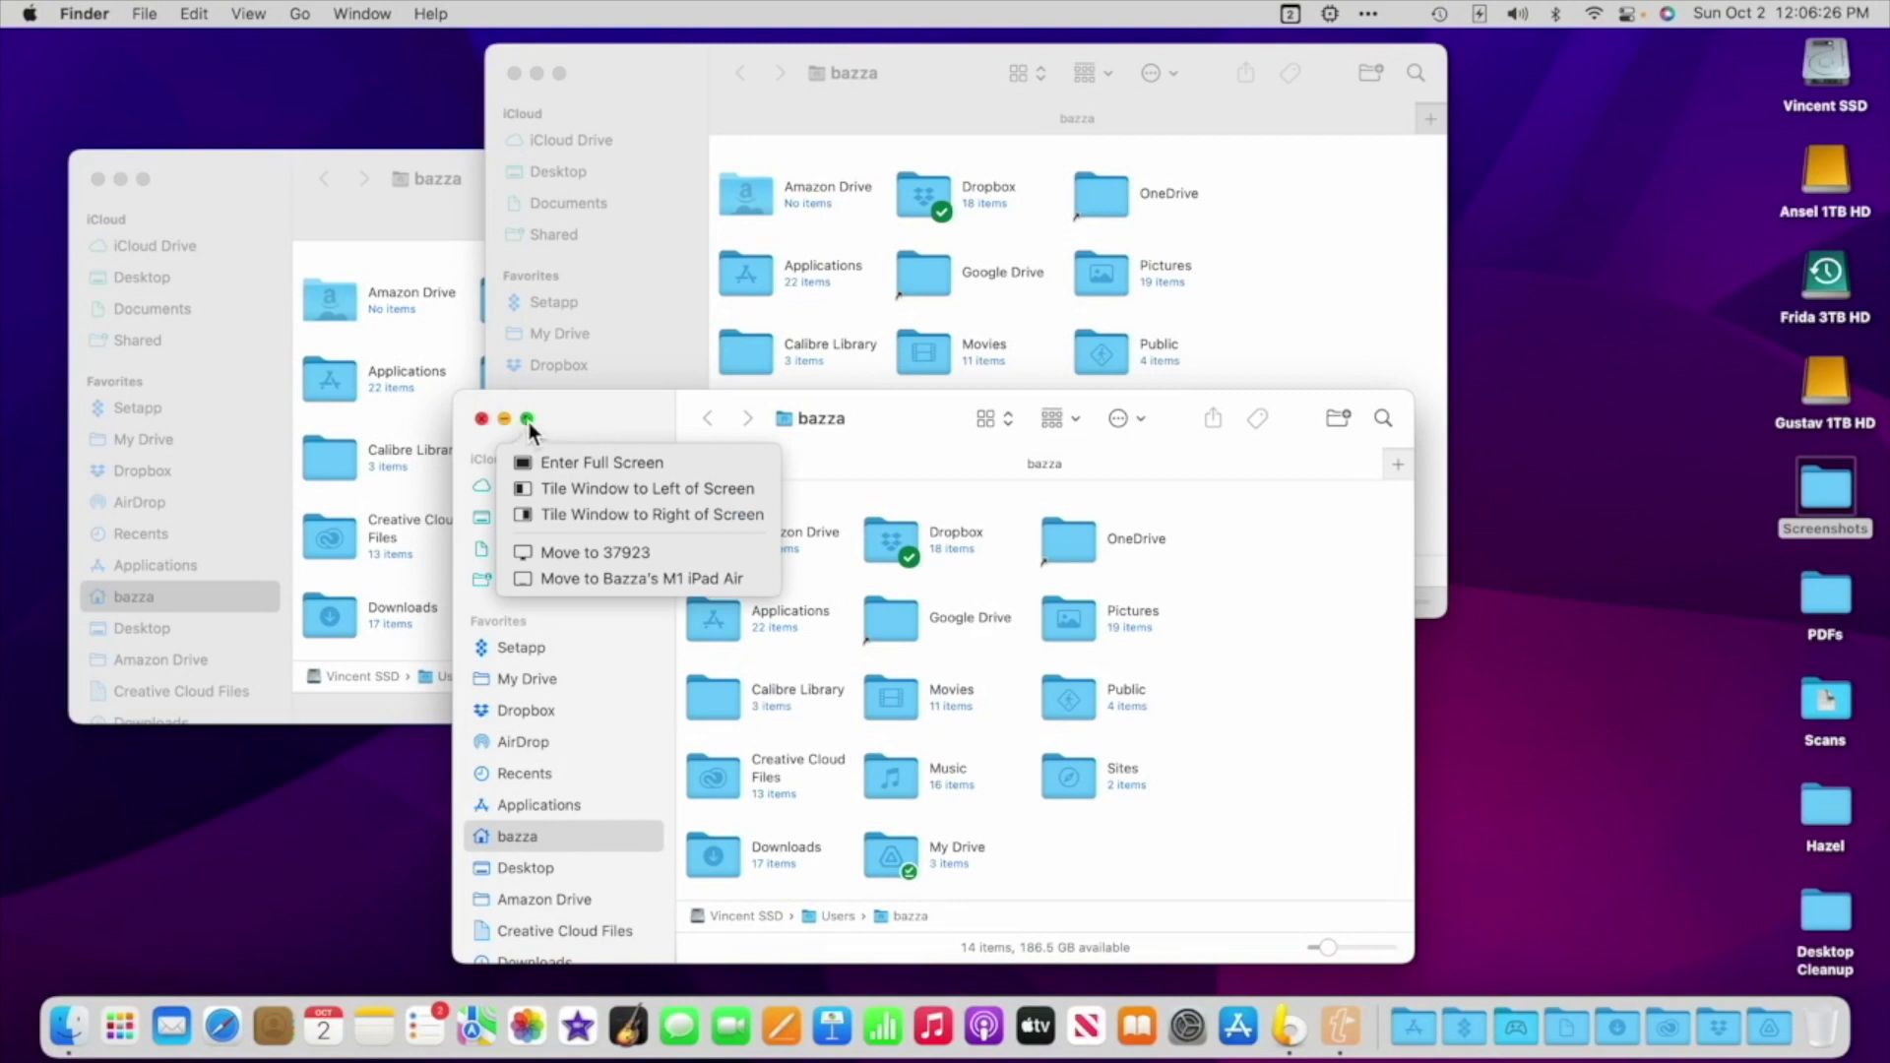
{"action": "left_click", "coordinate": [613, 492]}
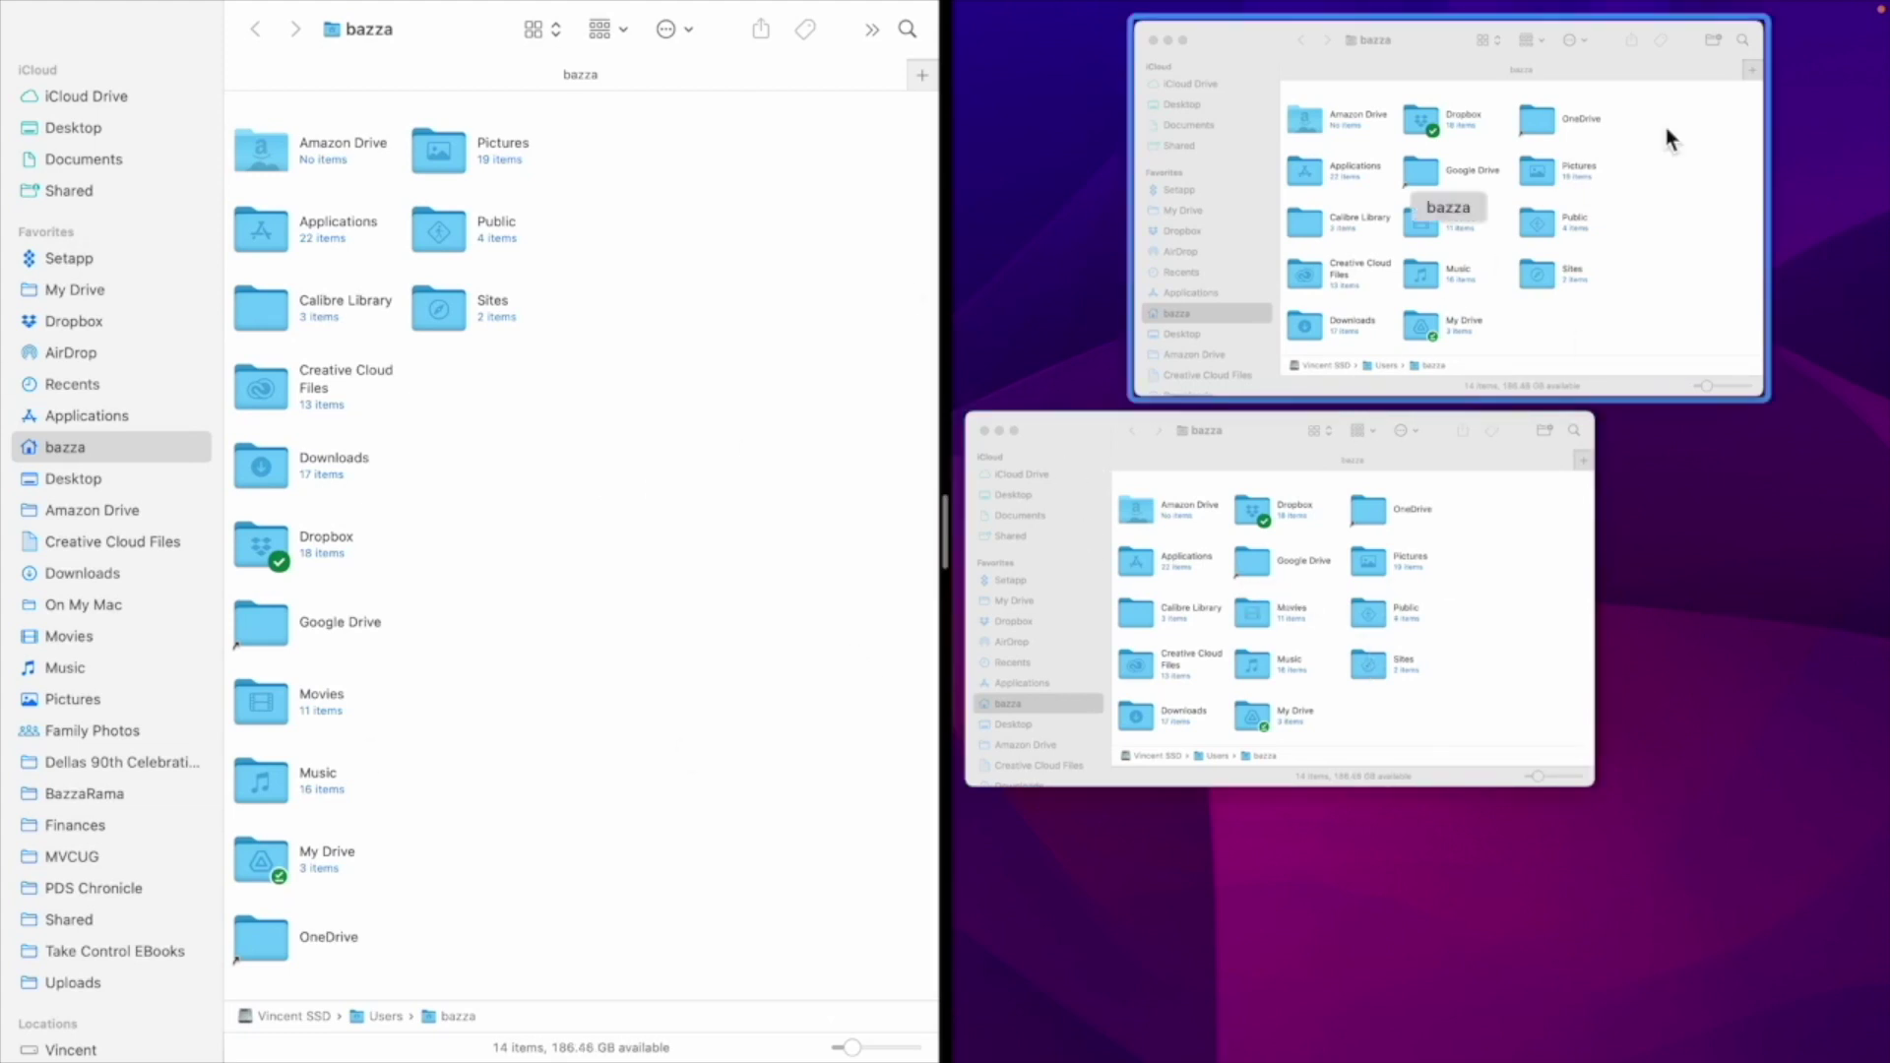
{"action": "left_click", "coordinate": [1236, 57]}
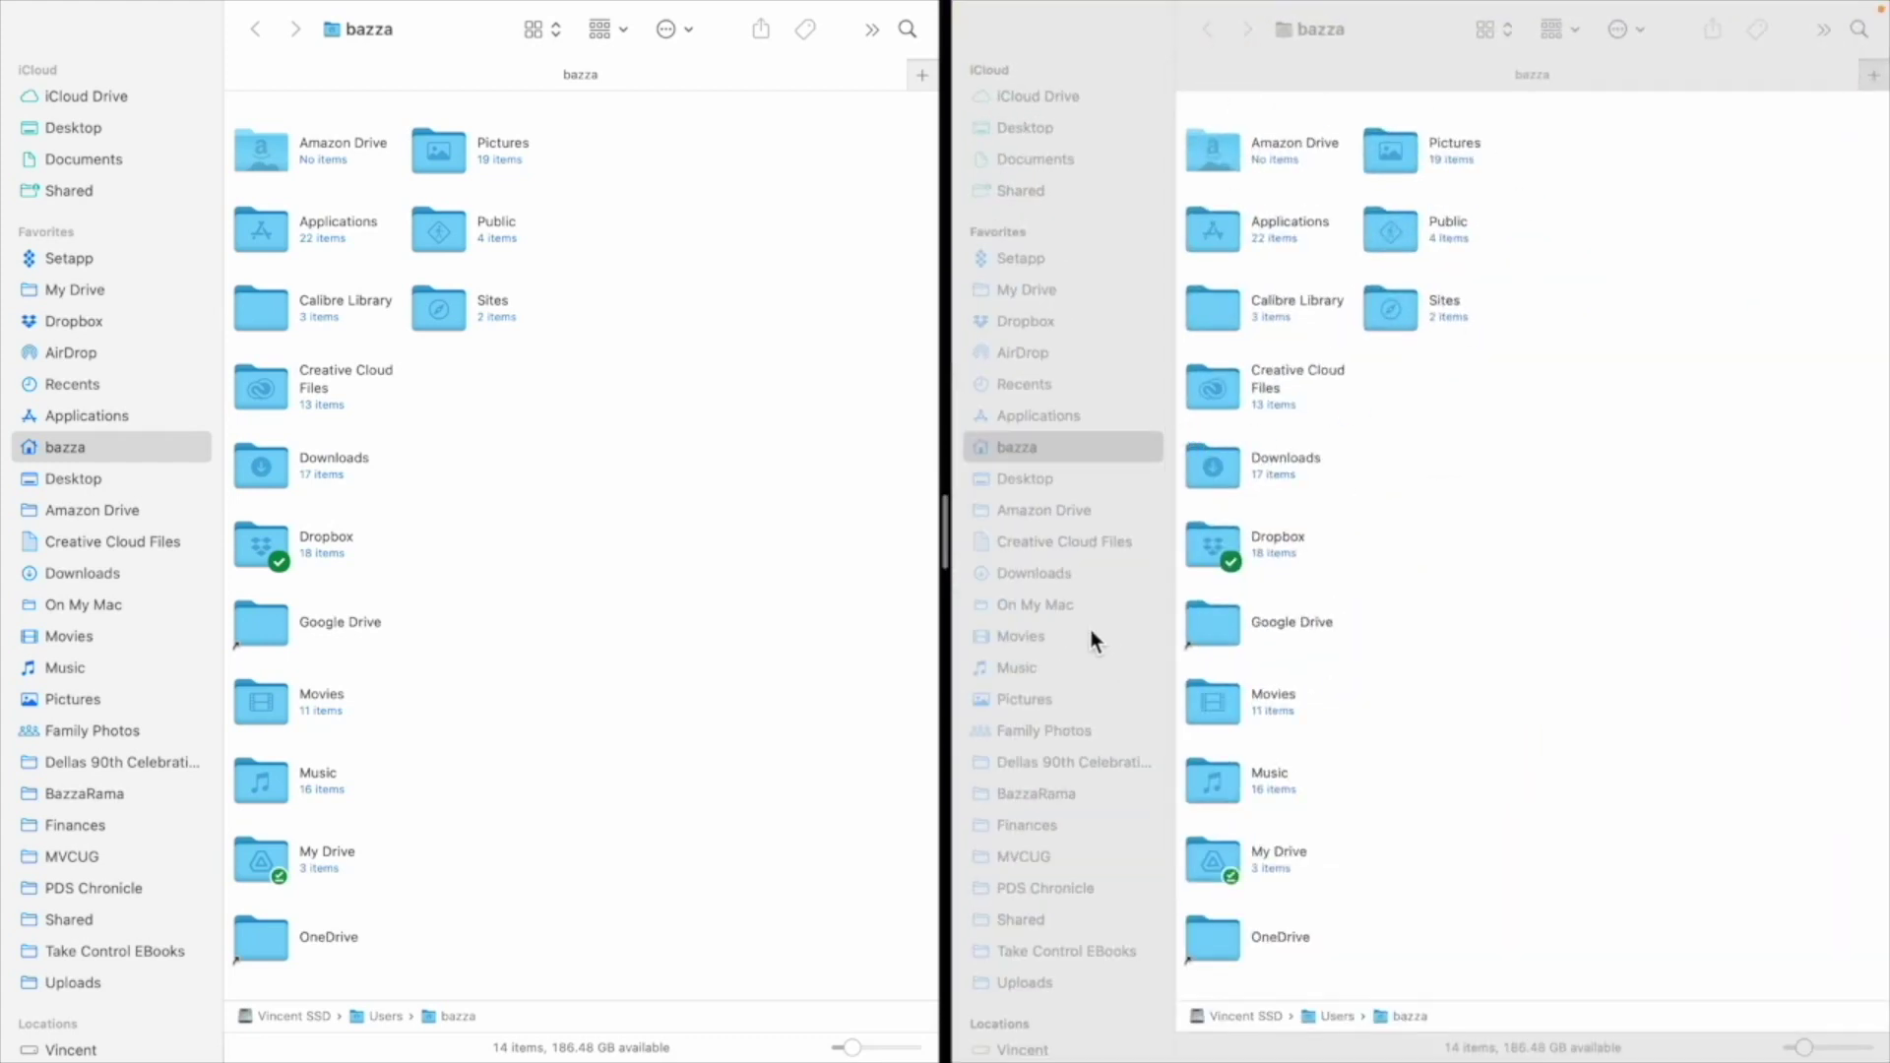
{"action": "mouse_move", "coordinate": [943, 540]}
{"action": "left_mouse_down"}
{"action": "mouse_move", "coordinate": [694, 537]}
{"action": "mouse_move", "coordinate": [1285, 535]}
{"action": "mouse_move", "coordinate": [528, 548]}
{"action": "mouse_move", "coordinate": [1250, 569]}
{"action": "mouse_move", "coordinate": [945, 561]}
{"action": "left_mouse_up"}
Take both tiled Finder windows out of full screen and close the open Finder windows
{"action": "left_click", "coordinate": [983, 62]}
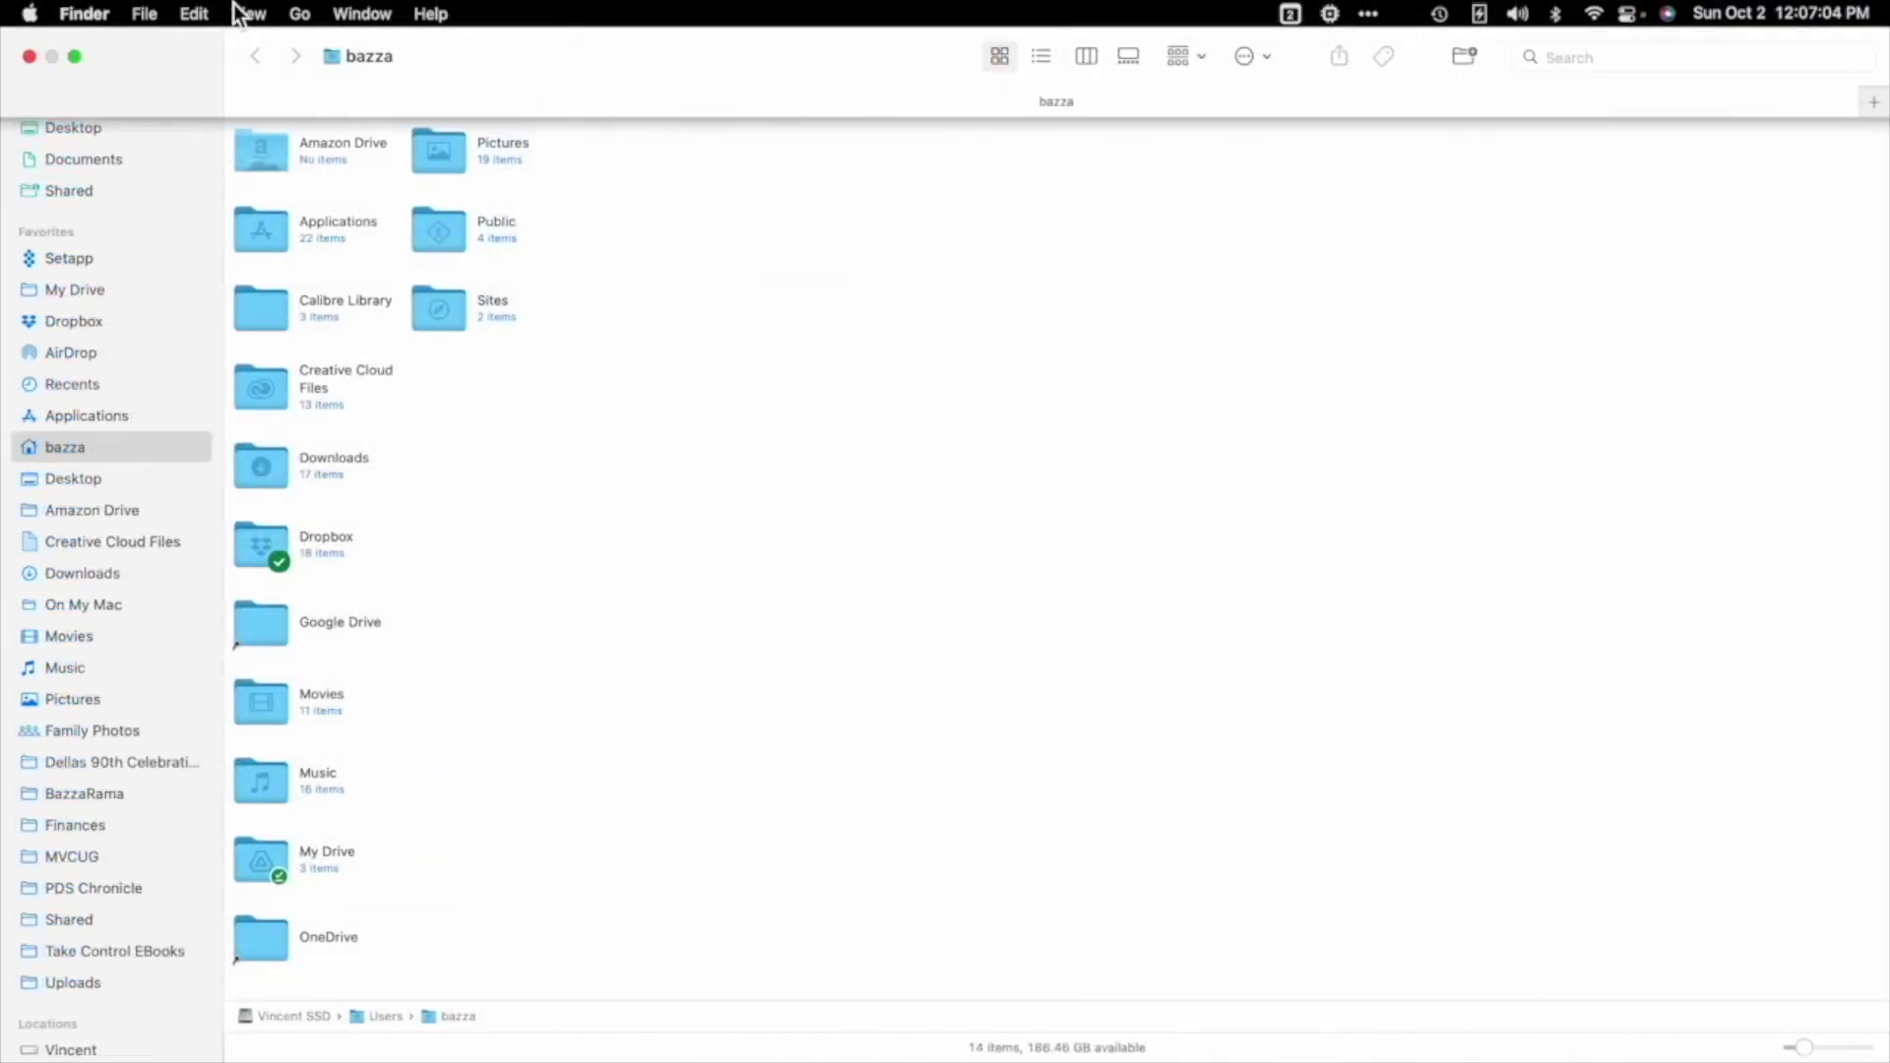
{"action": "left_click", "coordinate": [76, 61]}
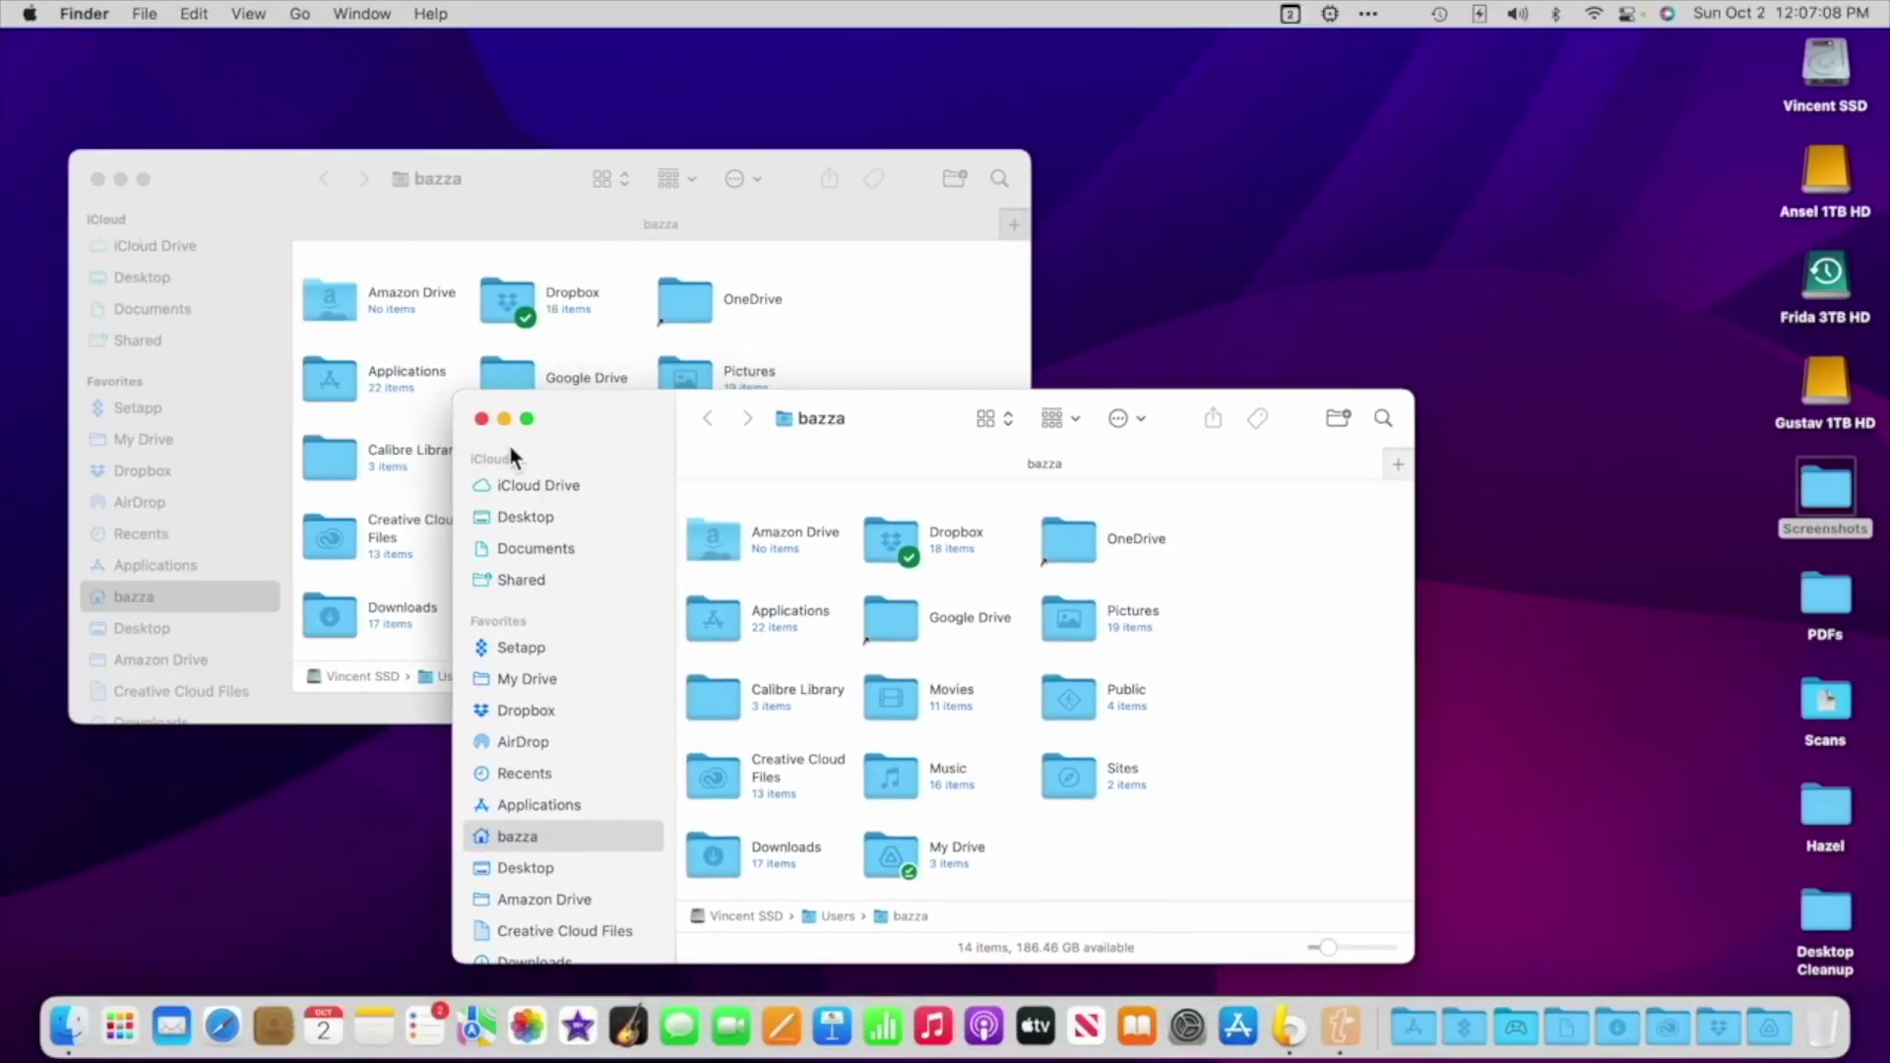
{"action": "left_click", "coordinate": [481, 418]}
{"action": "left_click", "coordinate": [99, 179]}
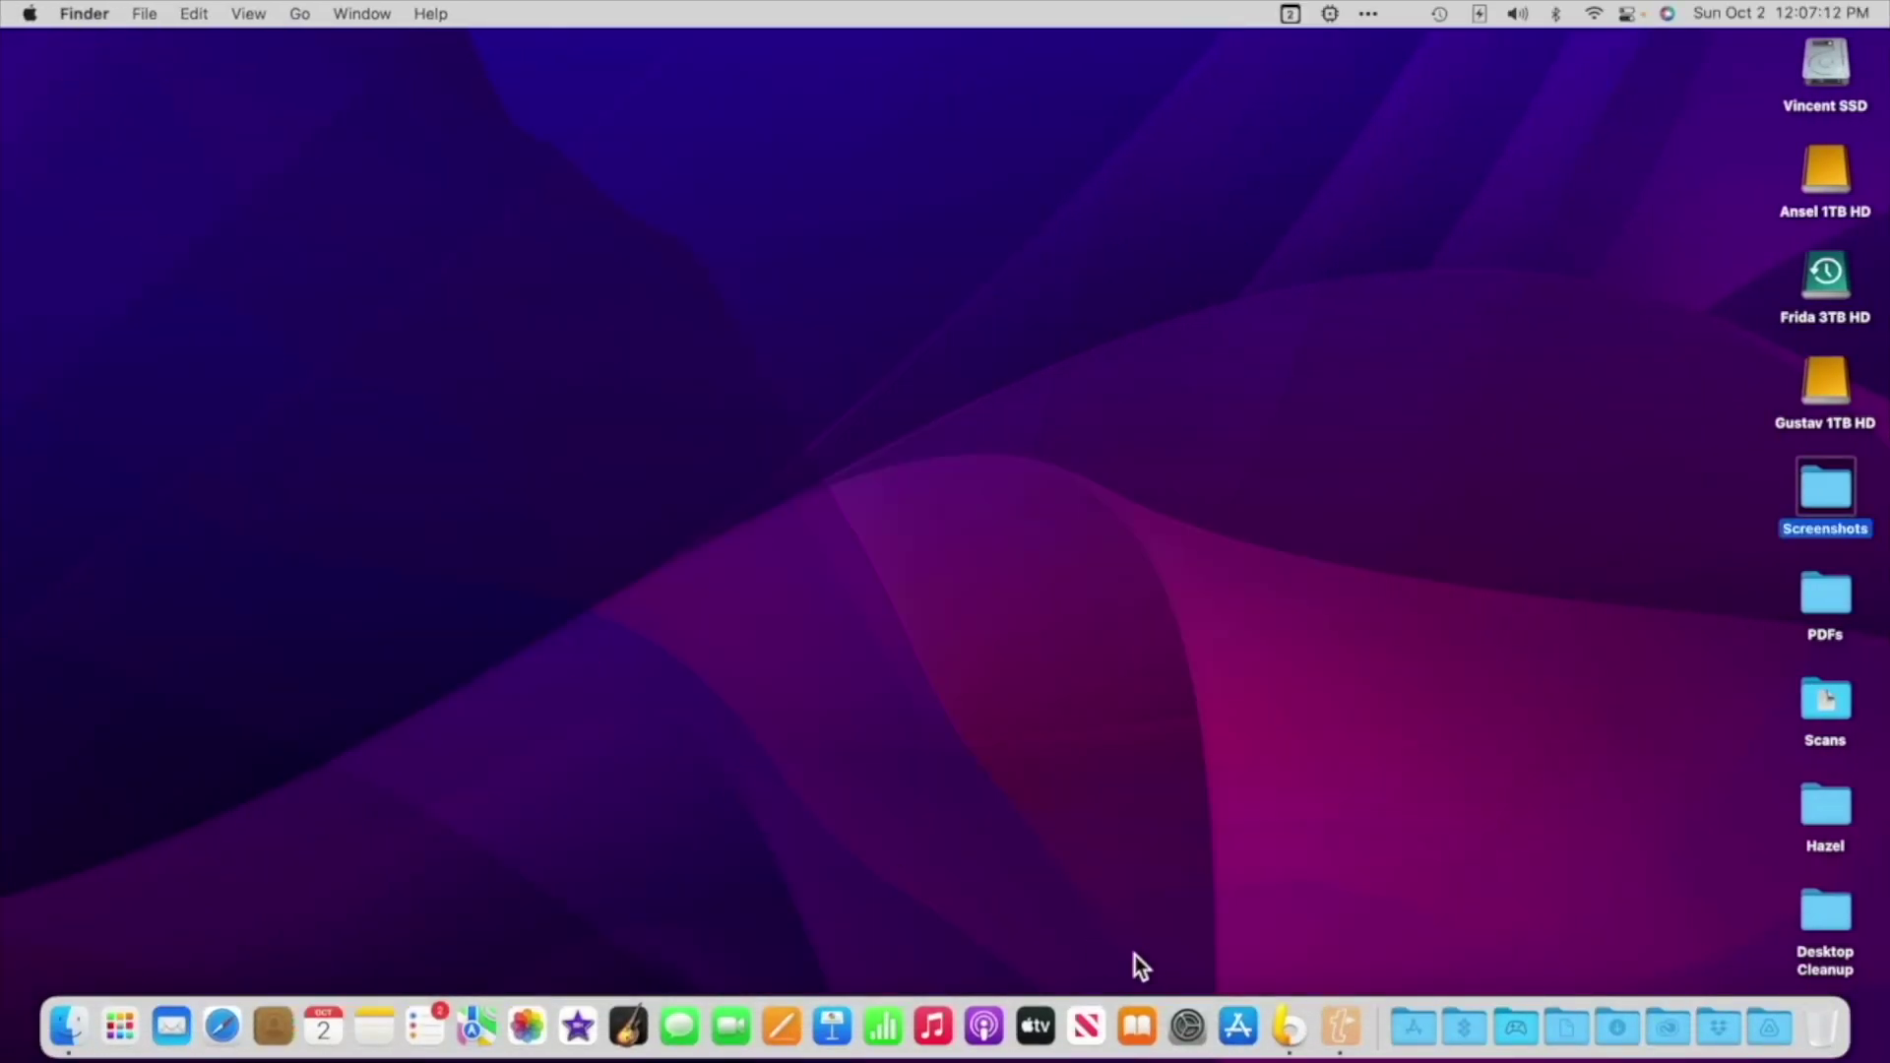
Switch to Pages and Safari, and tile Safari to the left of the screen with the MVCUG 2022–2023 Topics document in the other half
{"action": "left_click", "coordinate": [781, 1027]}
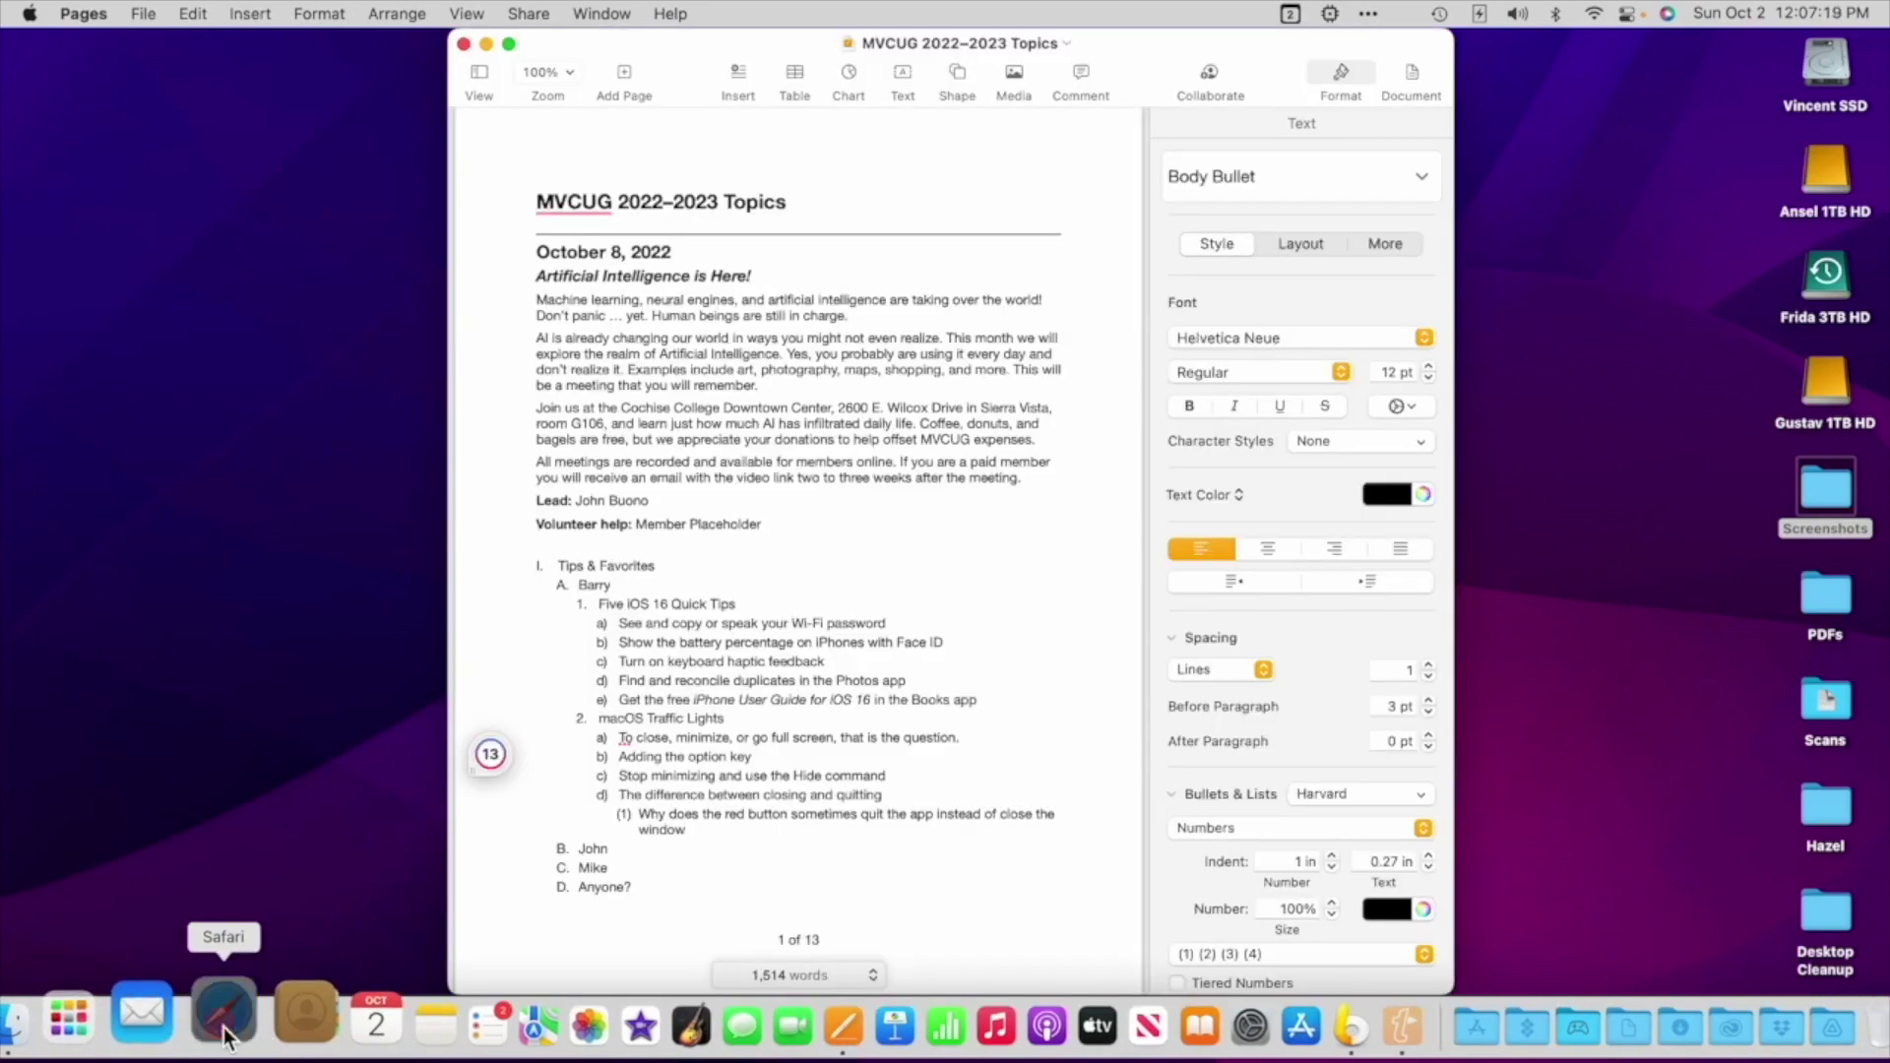
{"action": "left_click", "coordinate": [223, 1030]}
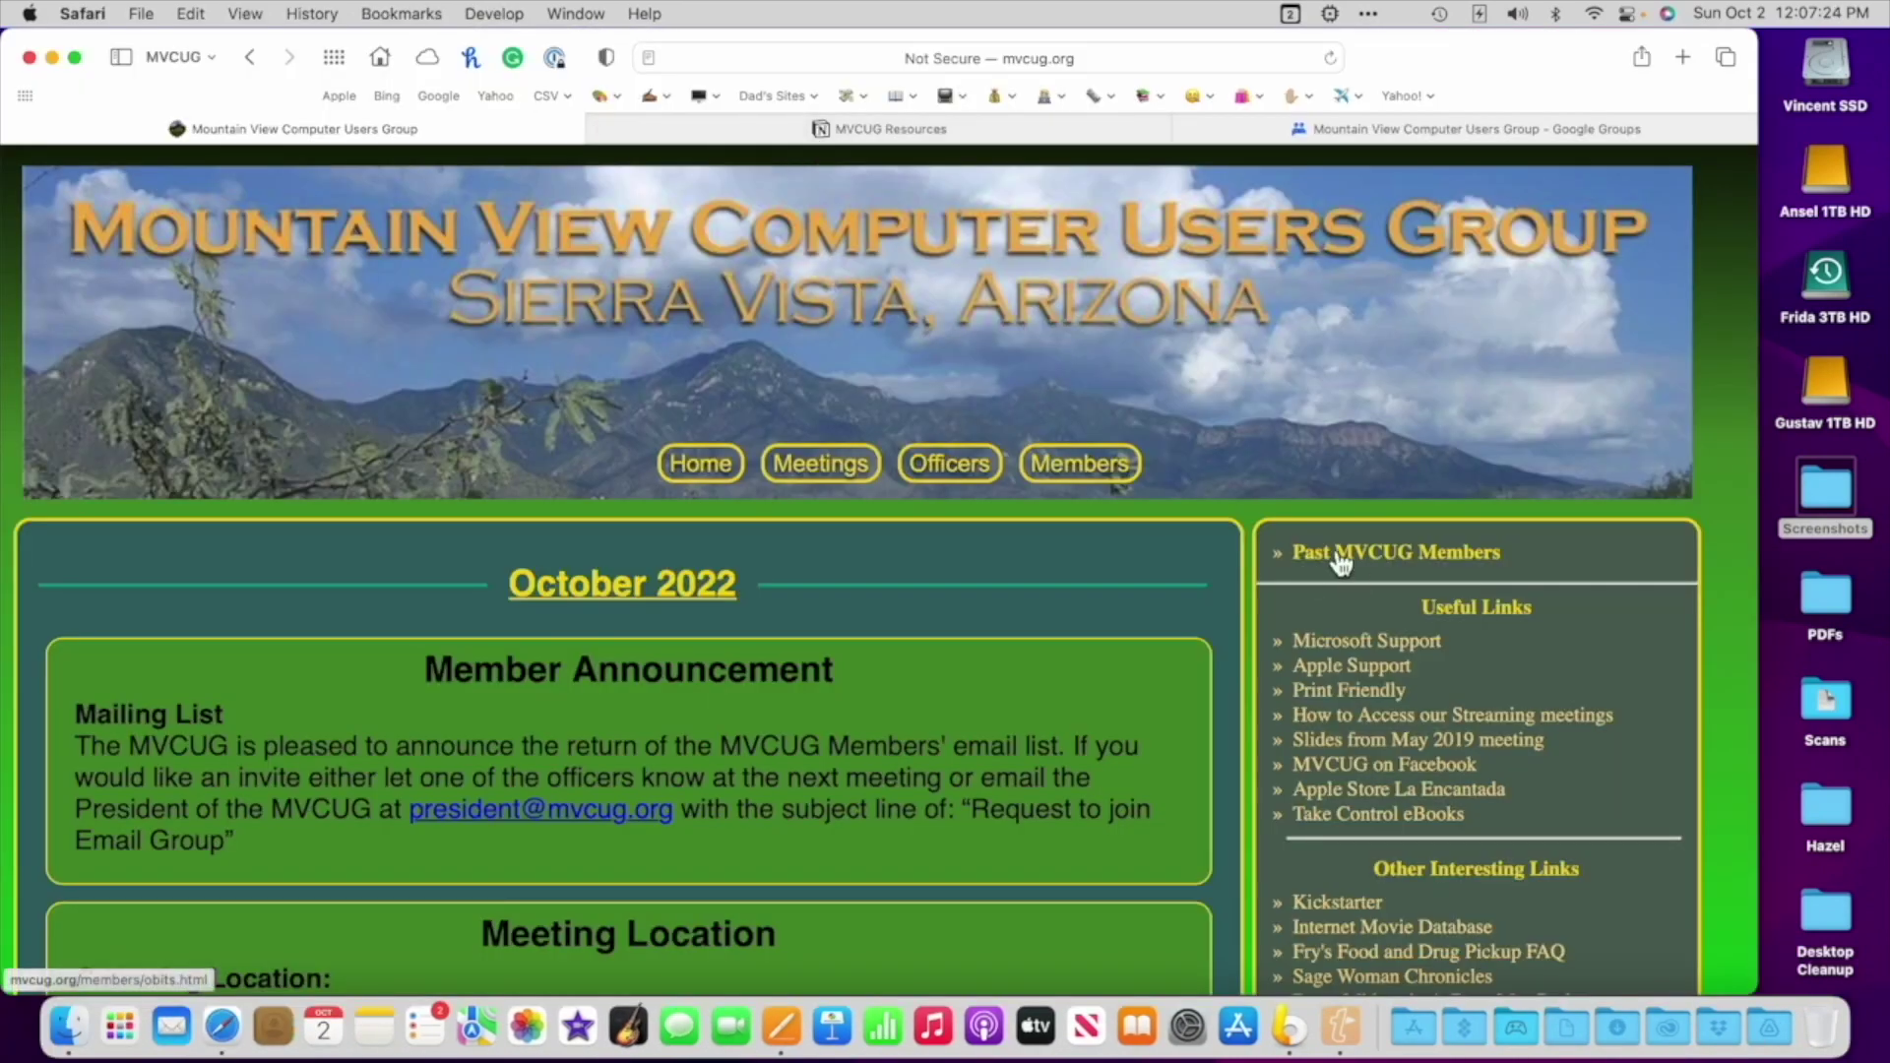
{"action": "mouse_move", "coordinate": [76, 57]}
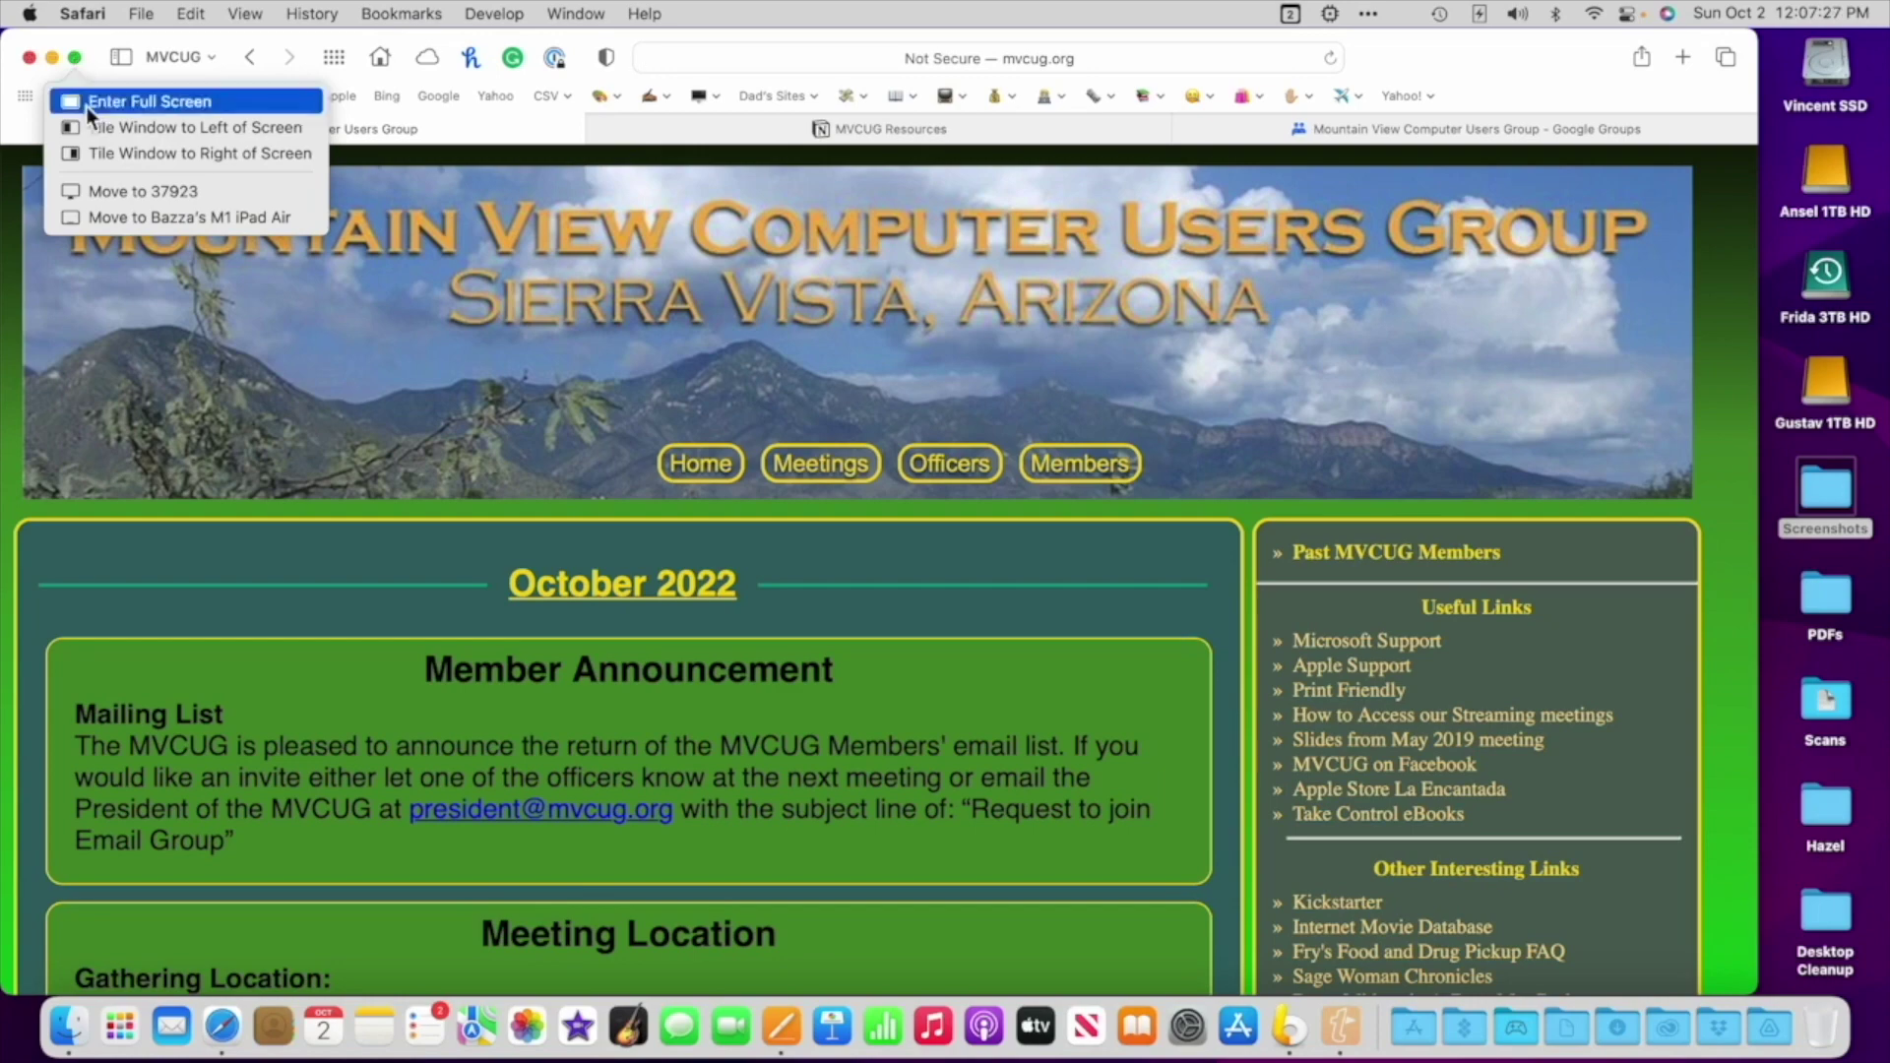
{"action": "left_click", "coordinate": [233, 132]}
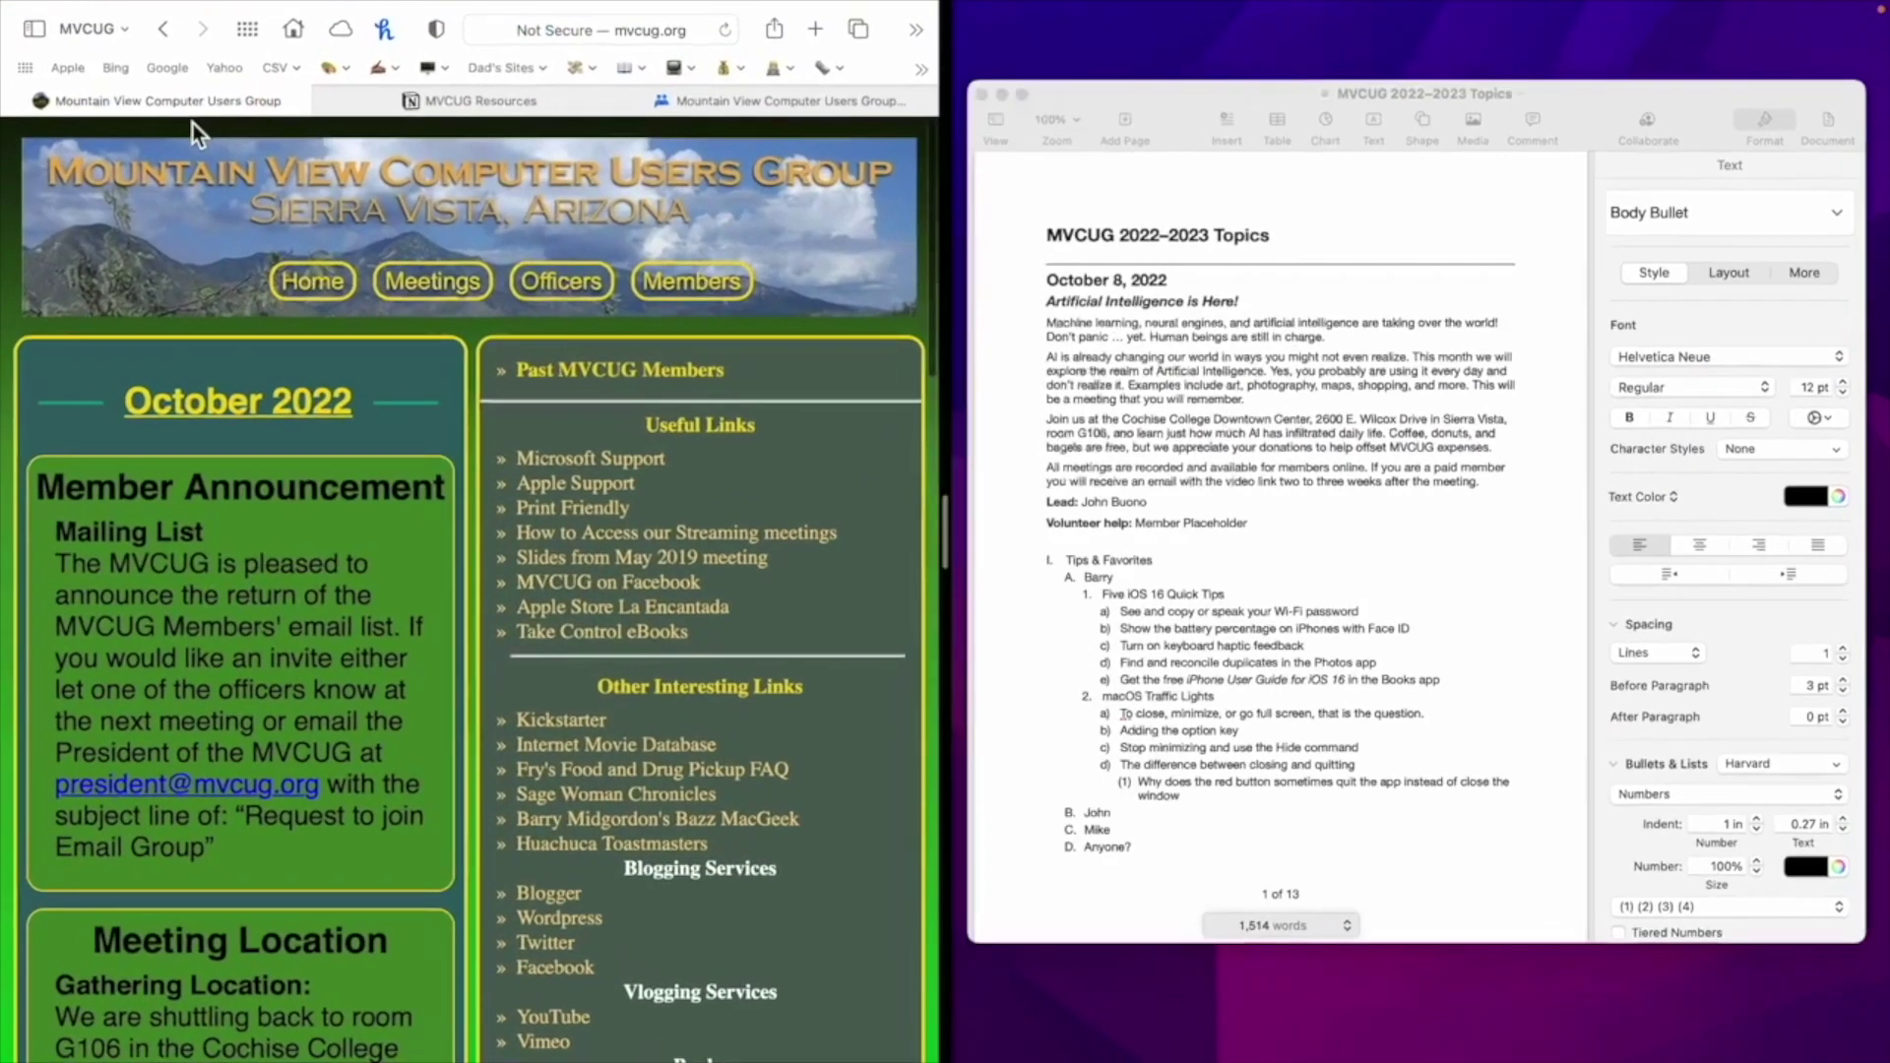
{"action": "left_click", "coordinate": [1453, 215]}
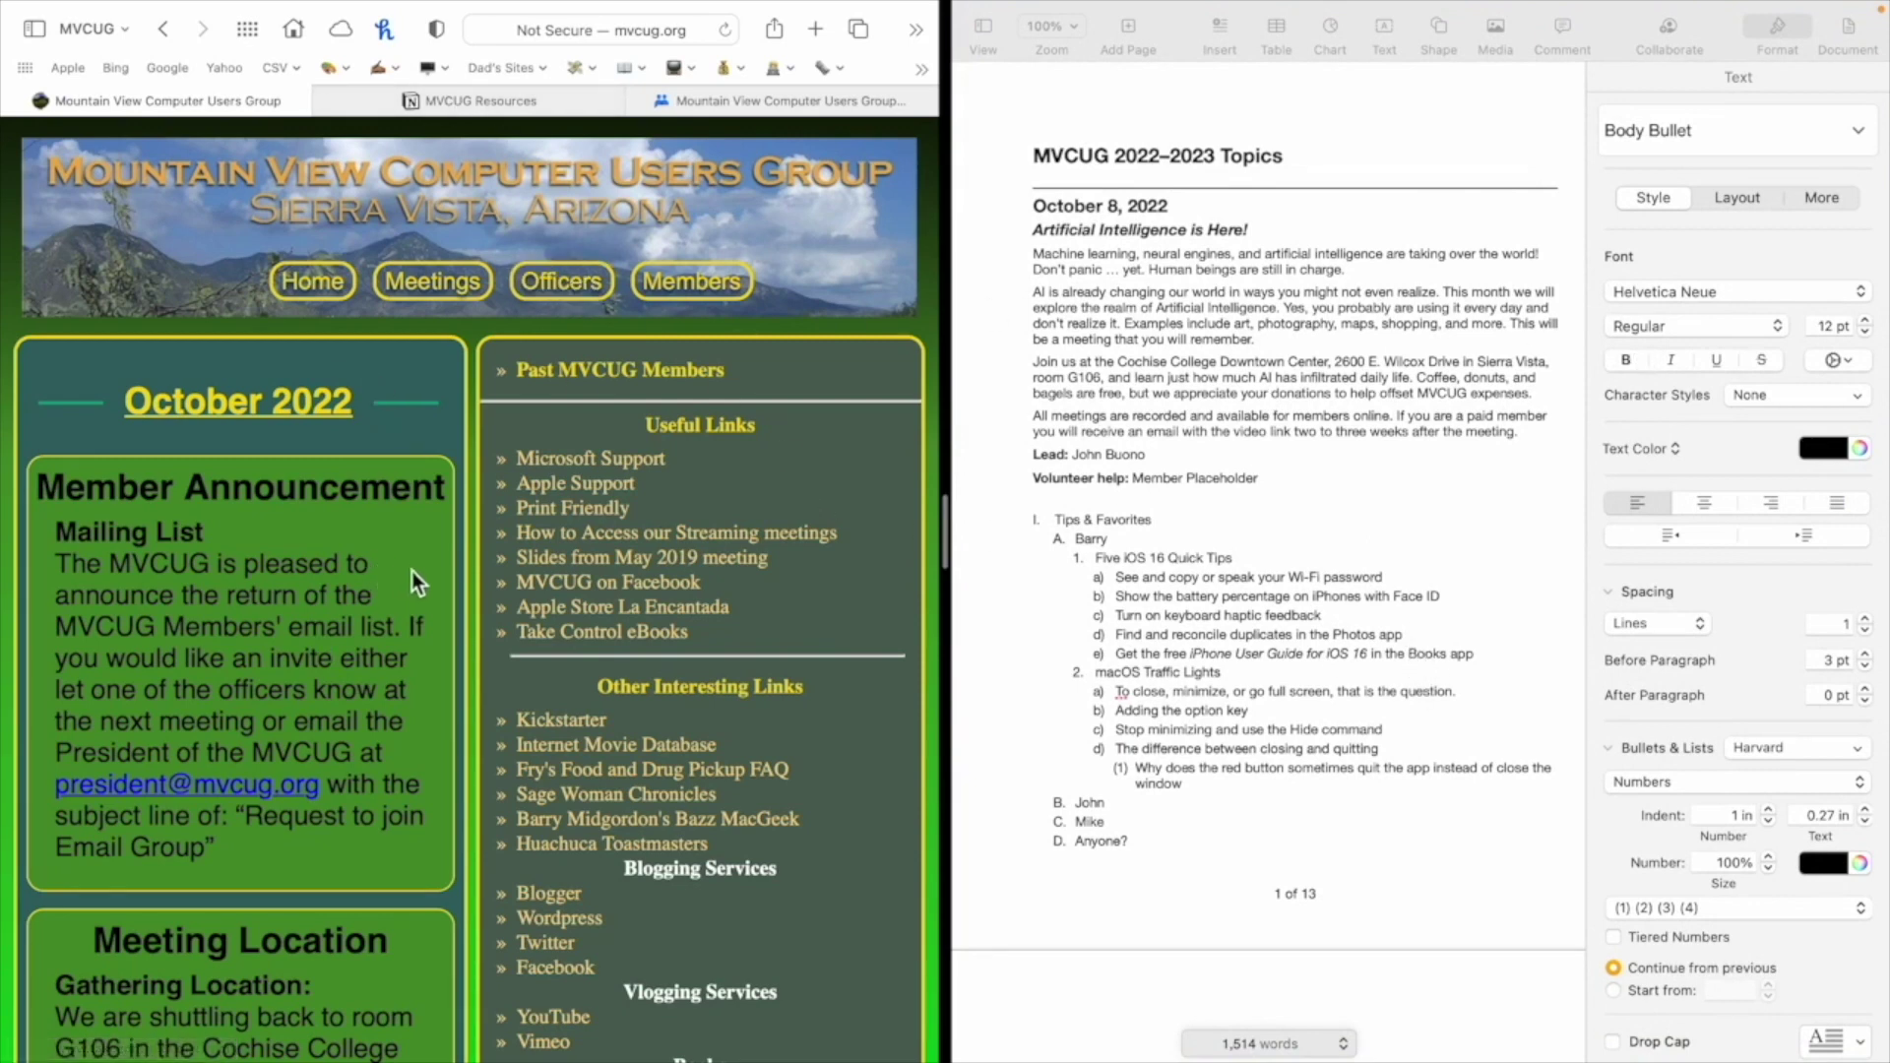
Take the Pages document out of the split view, switch to the full-screen Safari window and exit its full screen too
{"action": "scroll", "coordinate": [418, 593], "scroll_direction": "down", "scroll_amount": 10}
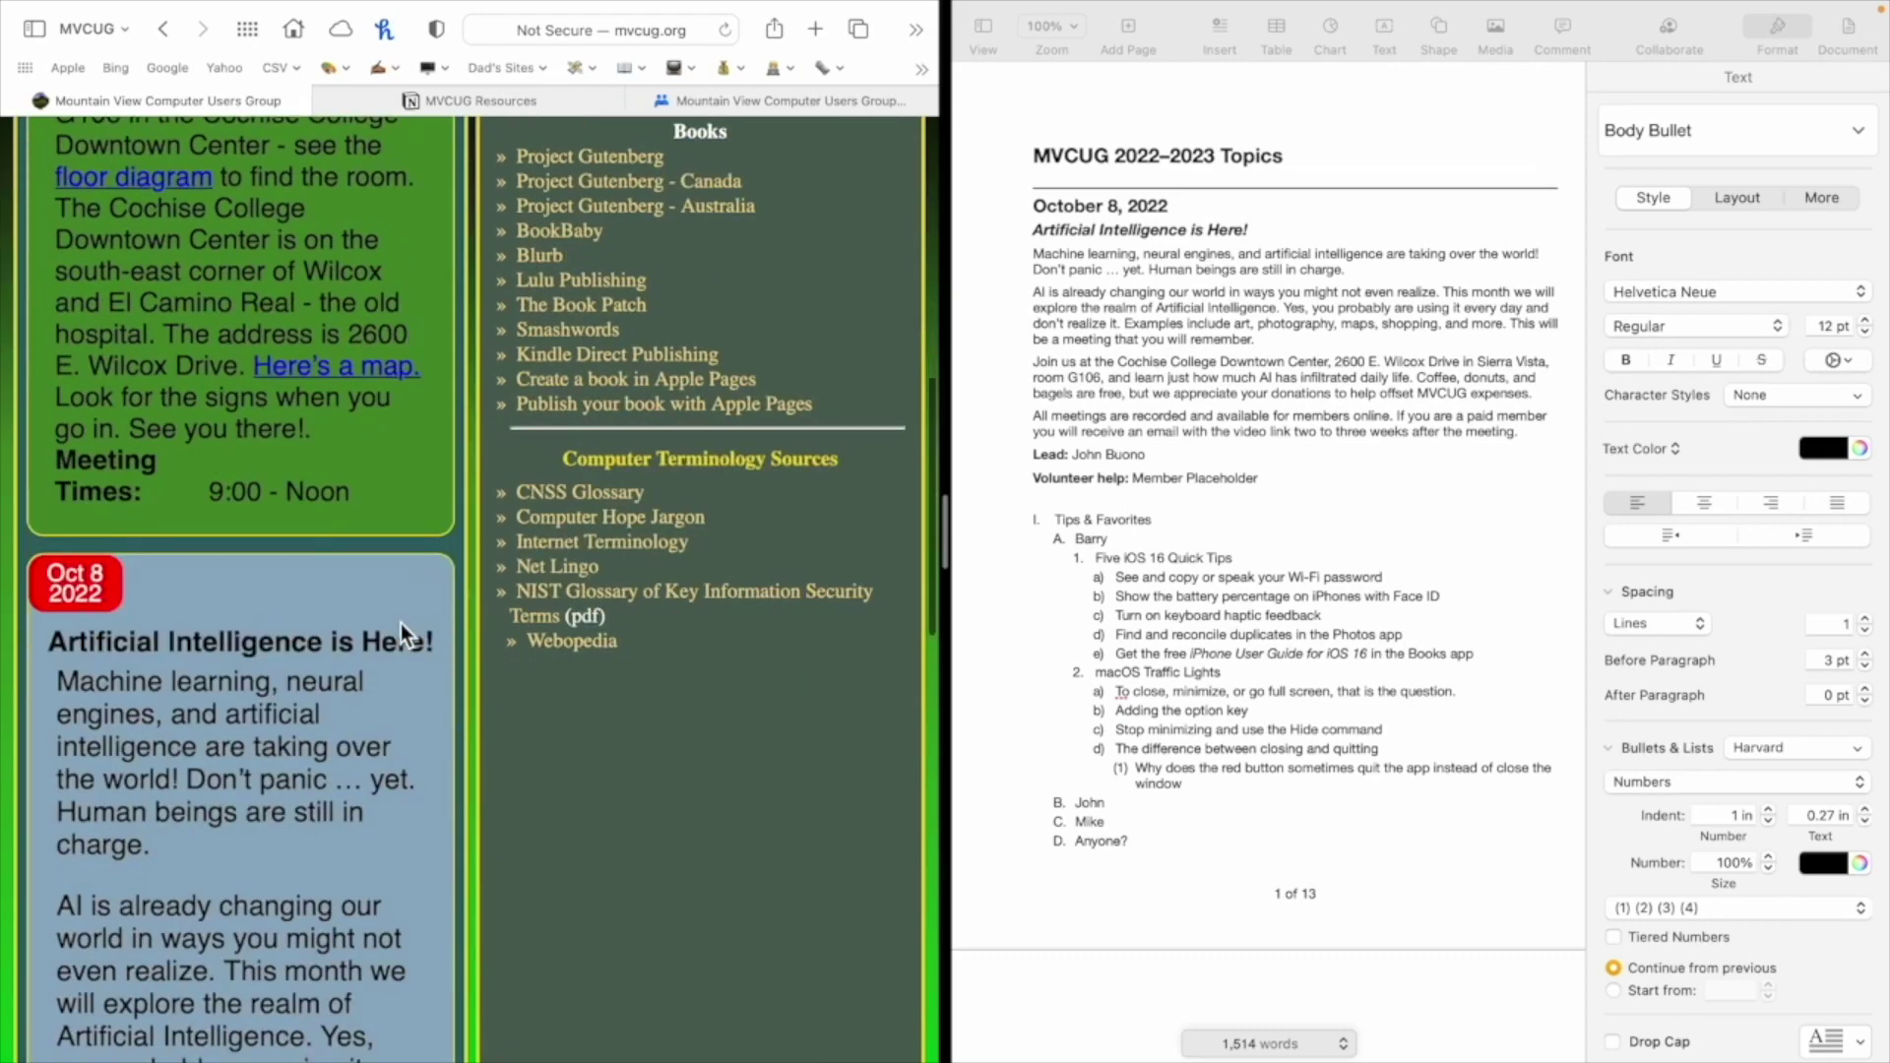
{"action": "scroll", "coordinate": [563, 457], "scroll_direction": "up", "scroll_amount": 5}
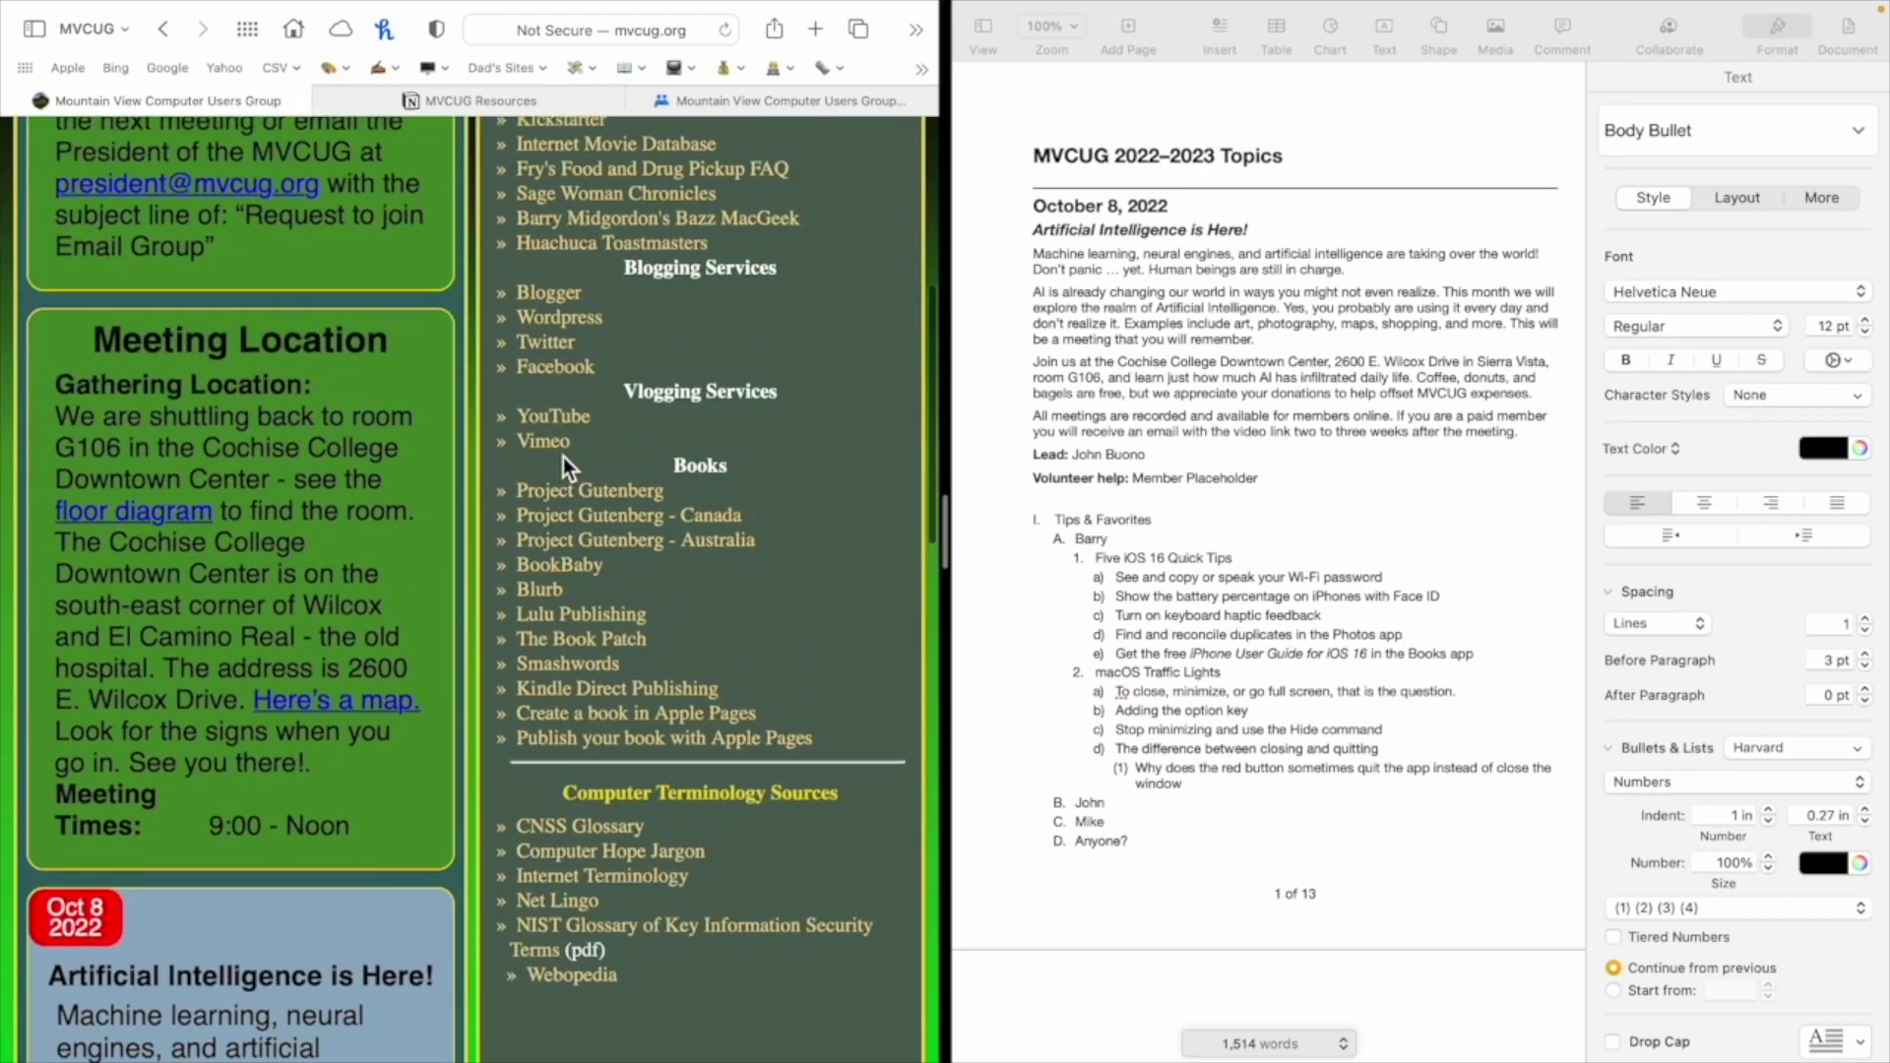
{"action": "scroll", "coordinate": [1218, 655], "scroll_direction": "down", "scroll_amount": 5}
{"action": "scroll", "coordinate": [1219, 654], "scroll_direction": "up", "scroll_amount": 5}
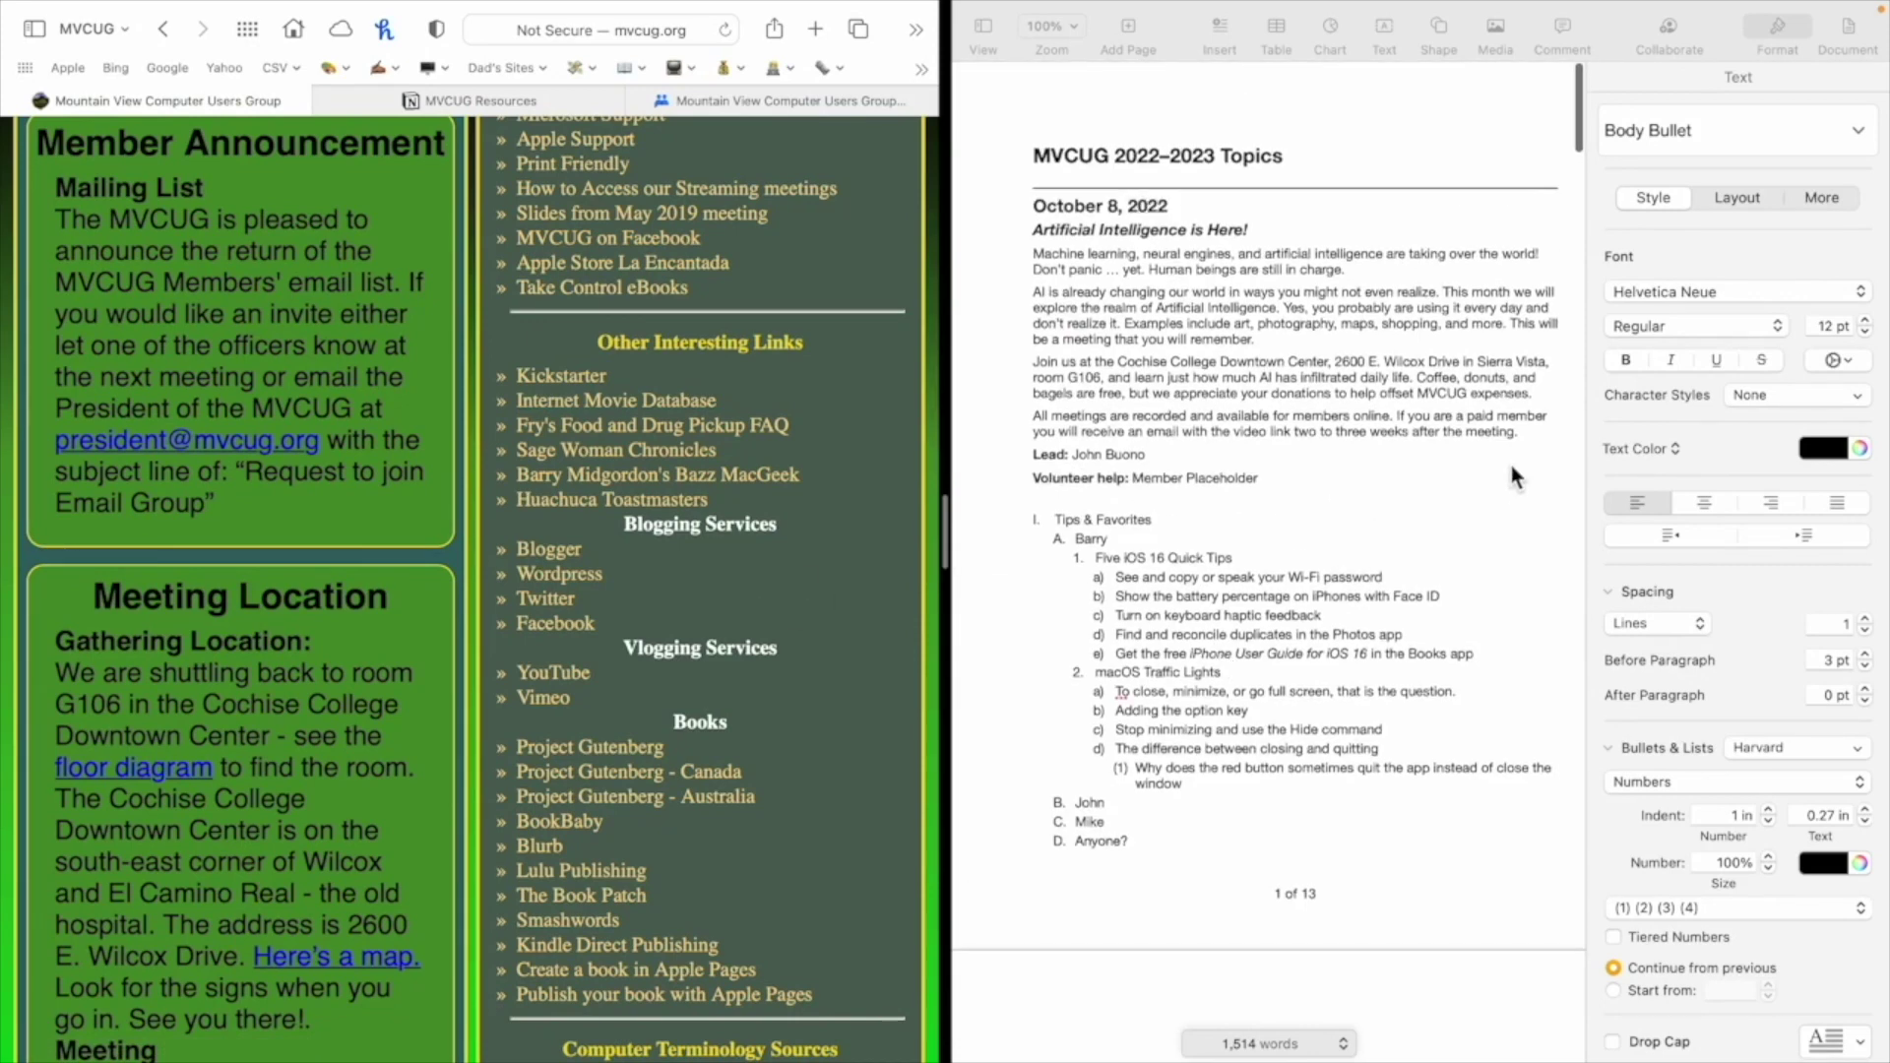
{"action": "left_click", "coordinate": [1014, 45]}
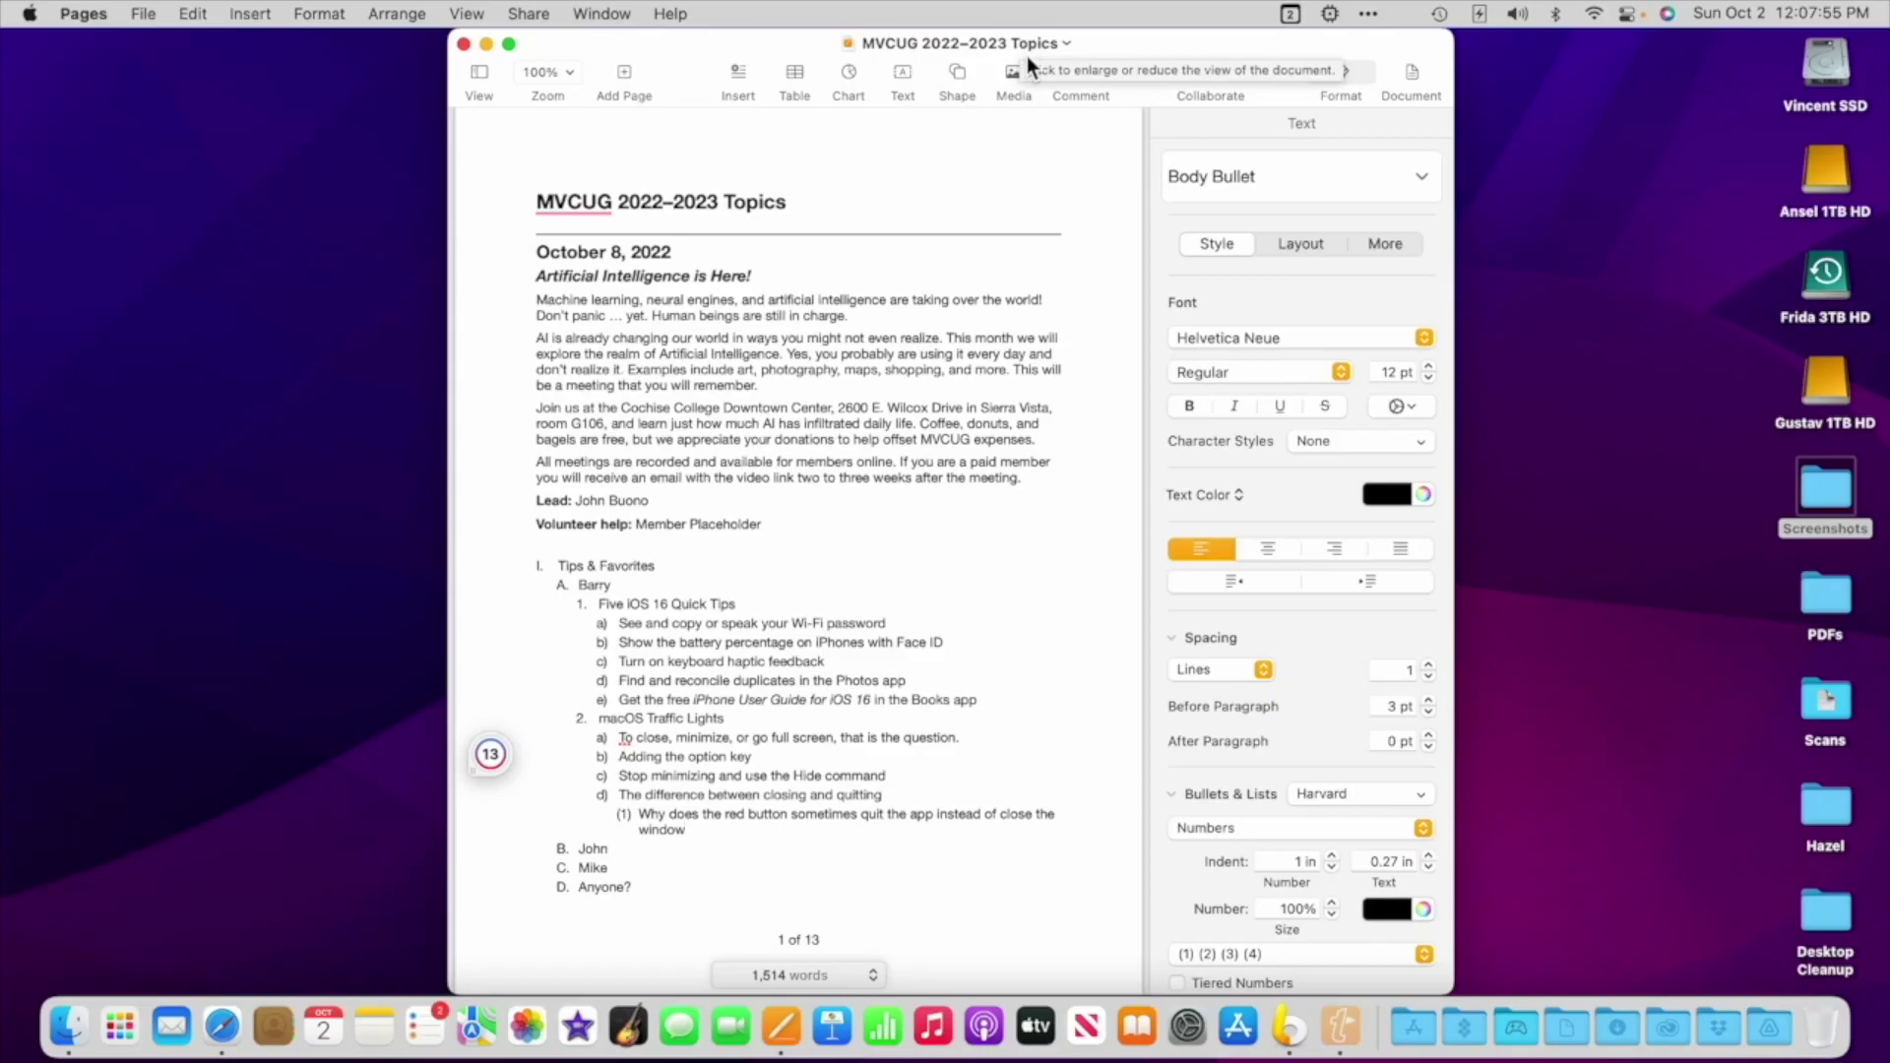
{"action": "key", "text": "ctrl+Right"}
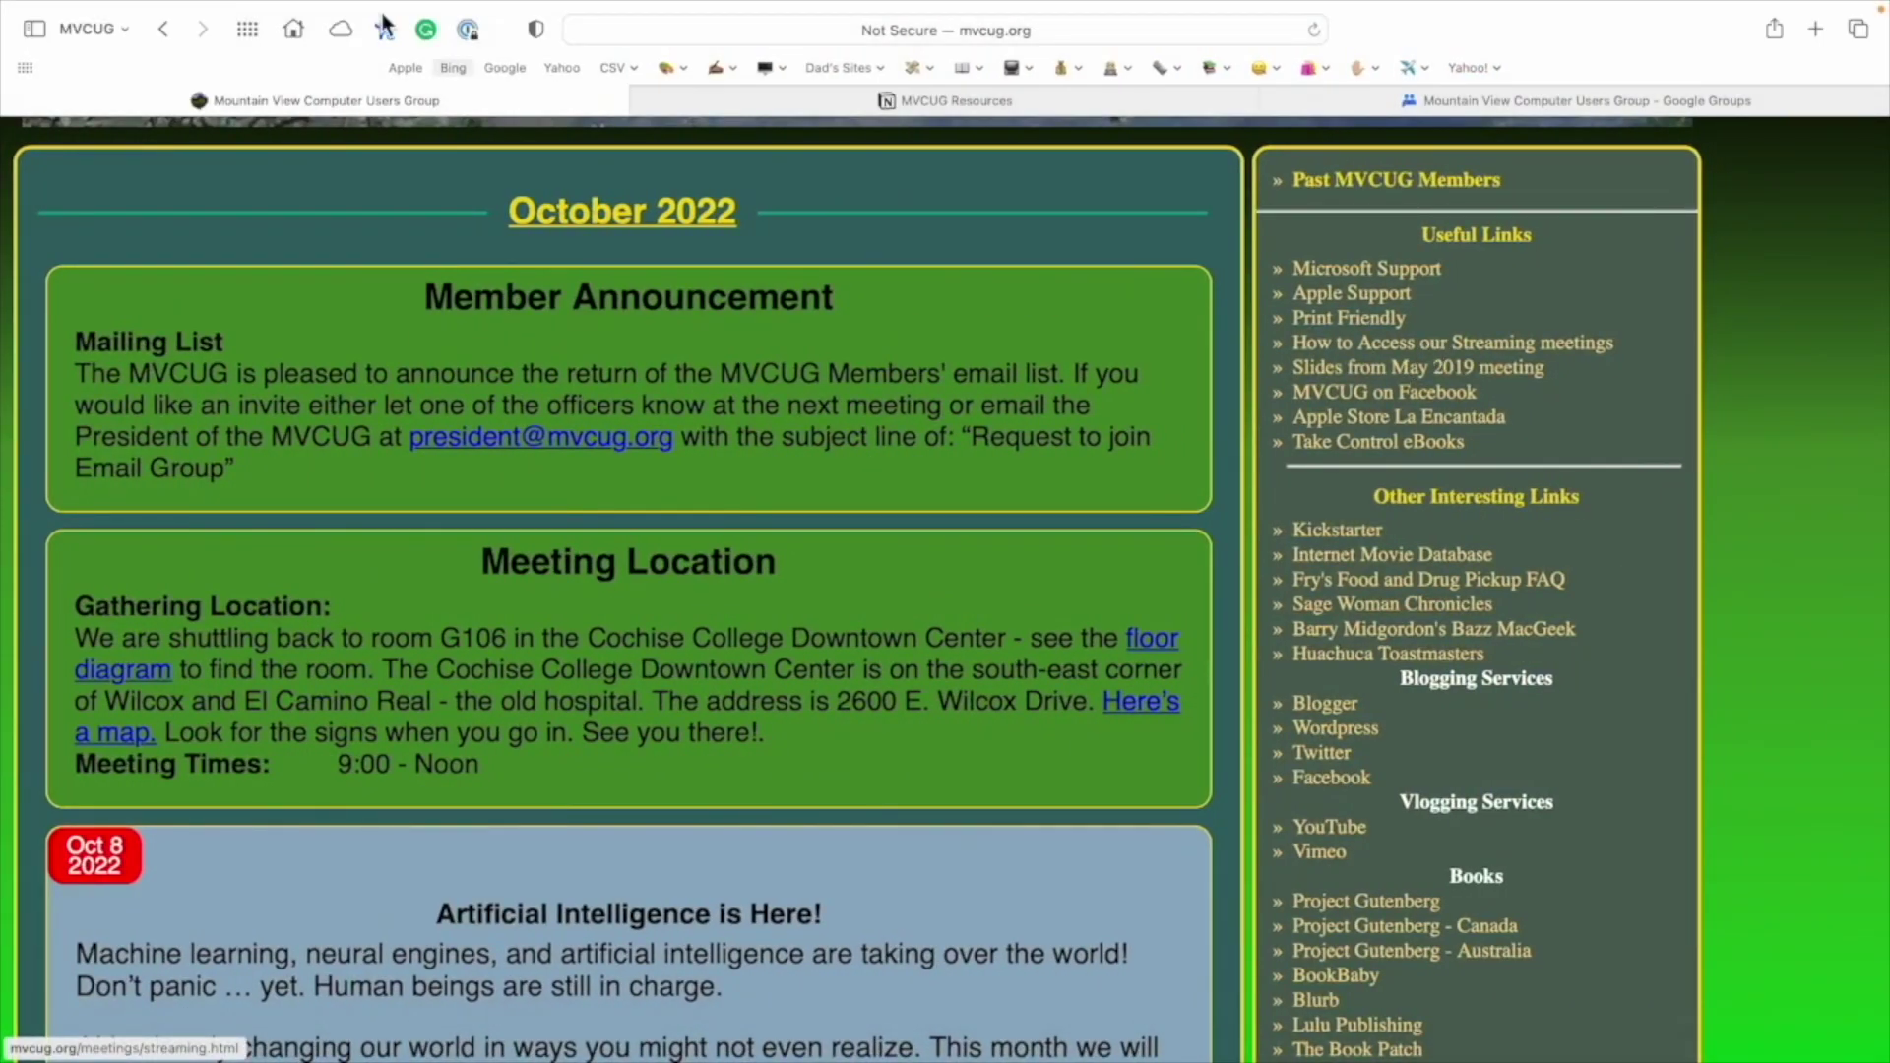
{"action": "mouse_move", "coordinate": [168, 9]}
{"action": "left_click", "coordinate": [75, 57]}
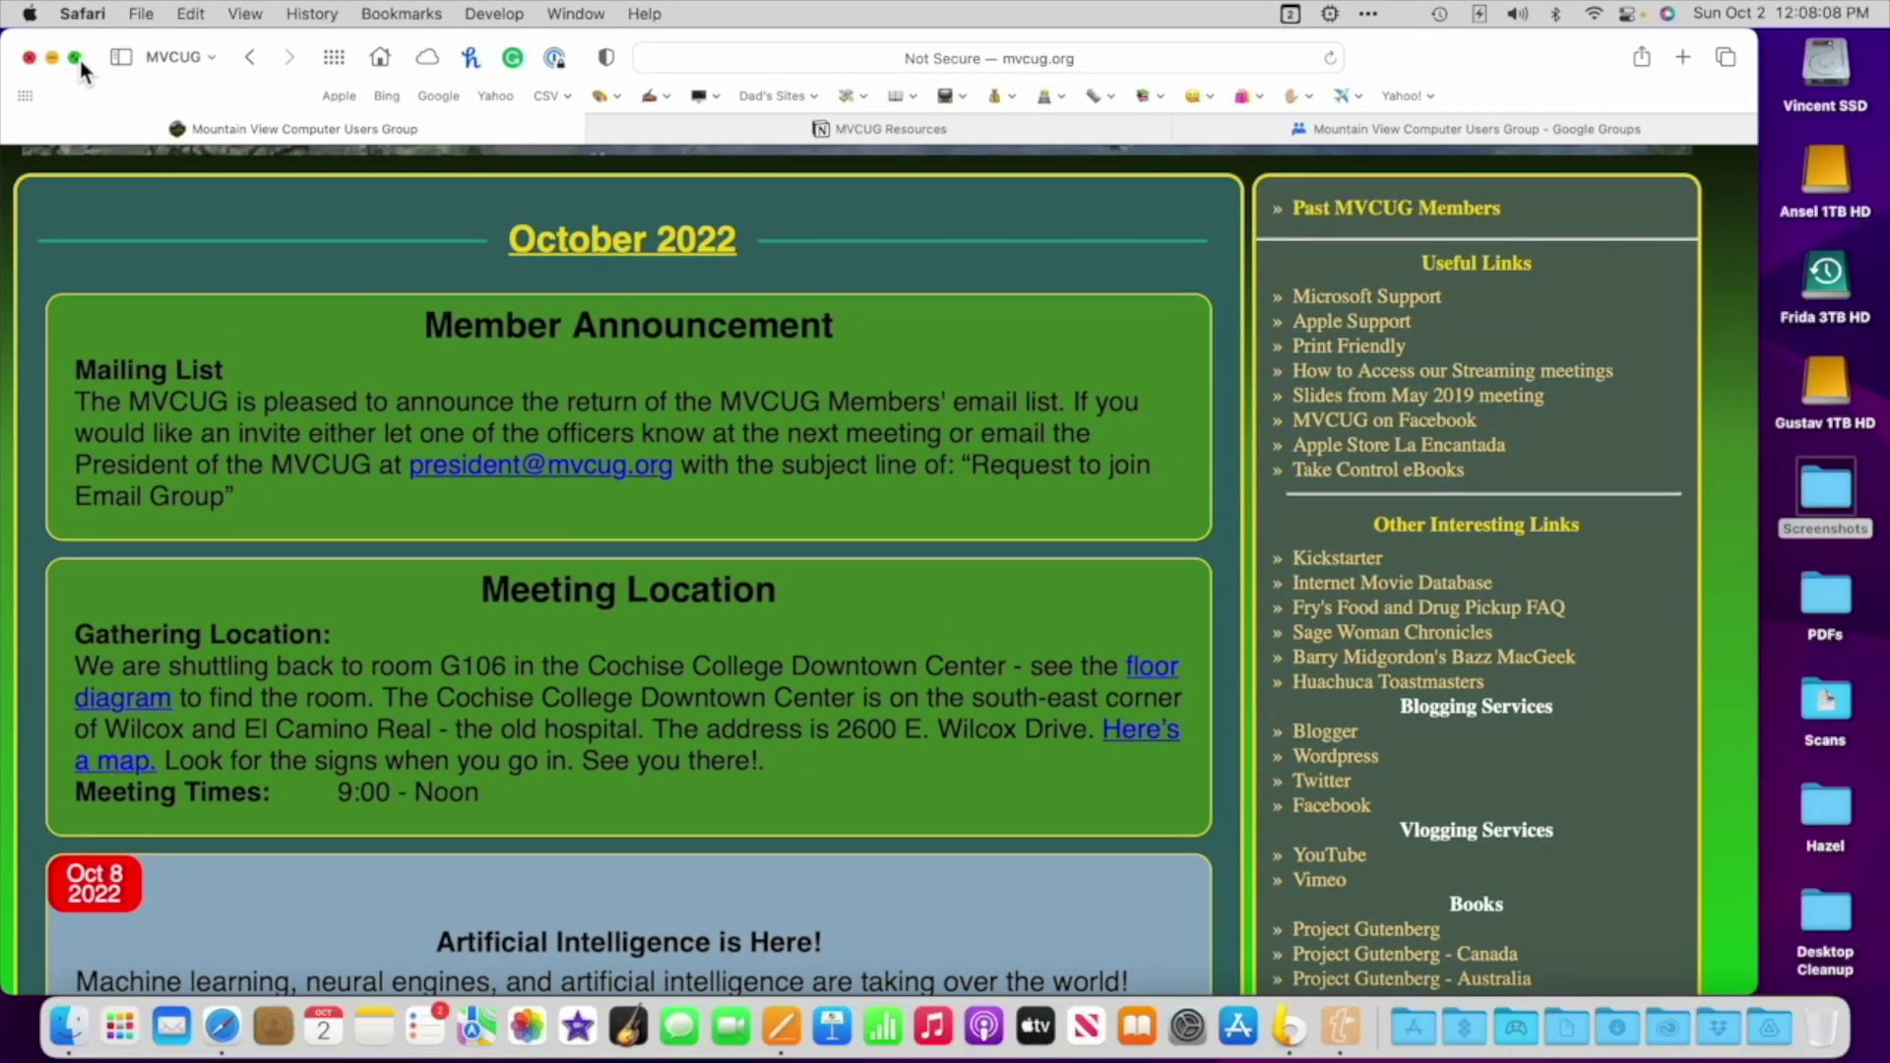
Move the Safari window to the left side of the screen and the Pages window to the right side without entering full screen
{"action": "mouse_move", "coordinate": [80, 61]}
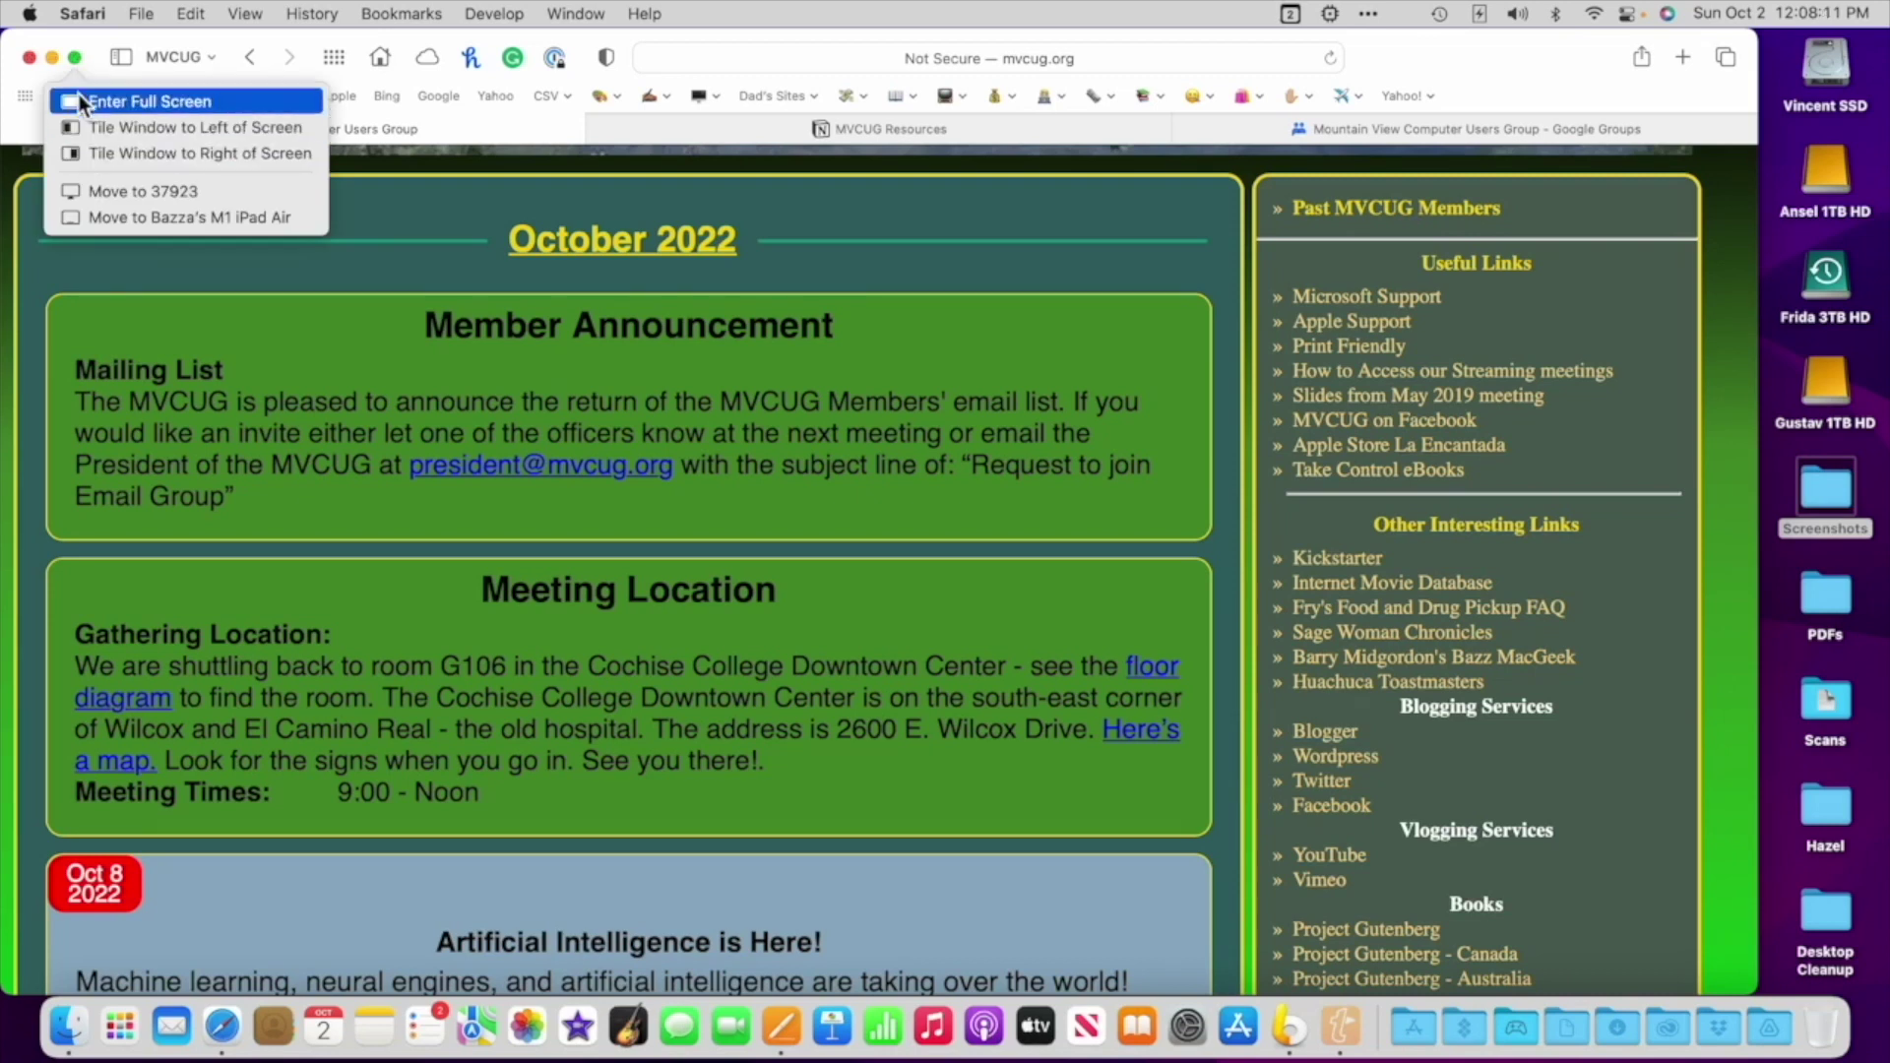
{"action": "key", "text": "alt"}
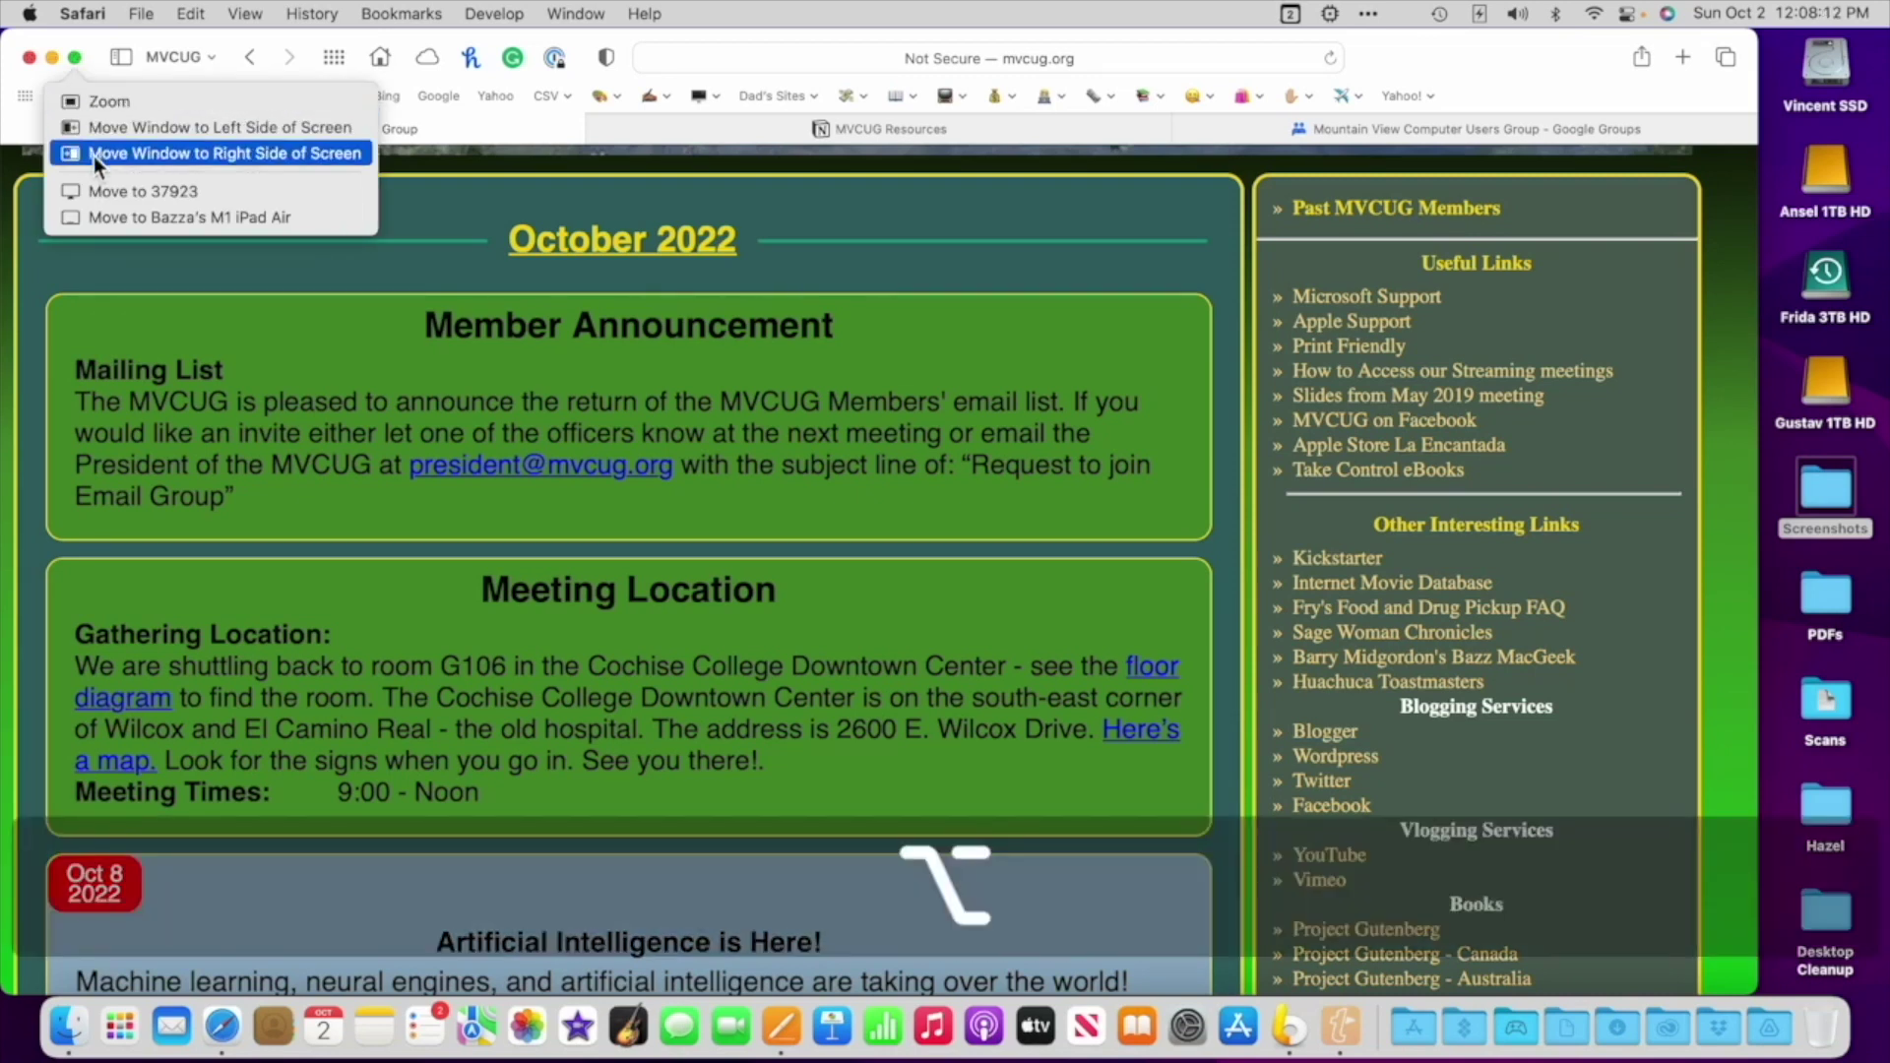
{"action": "left_click", "coordinate": [257, 127]}
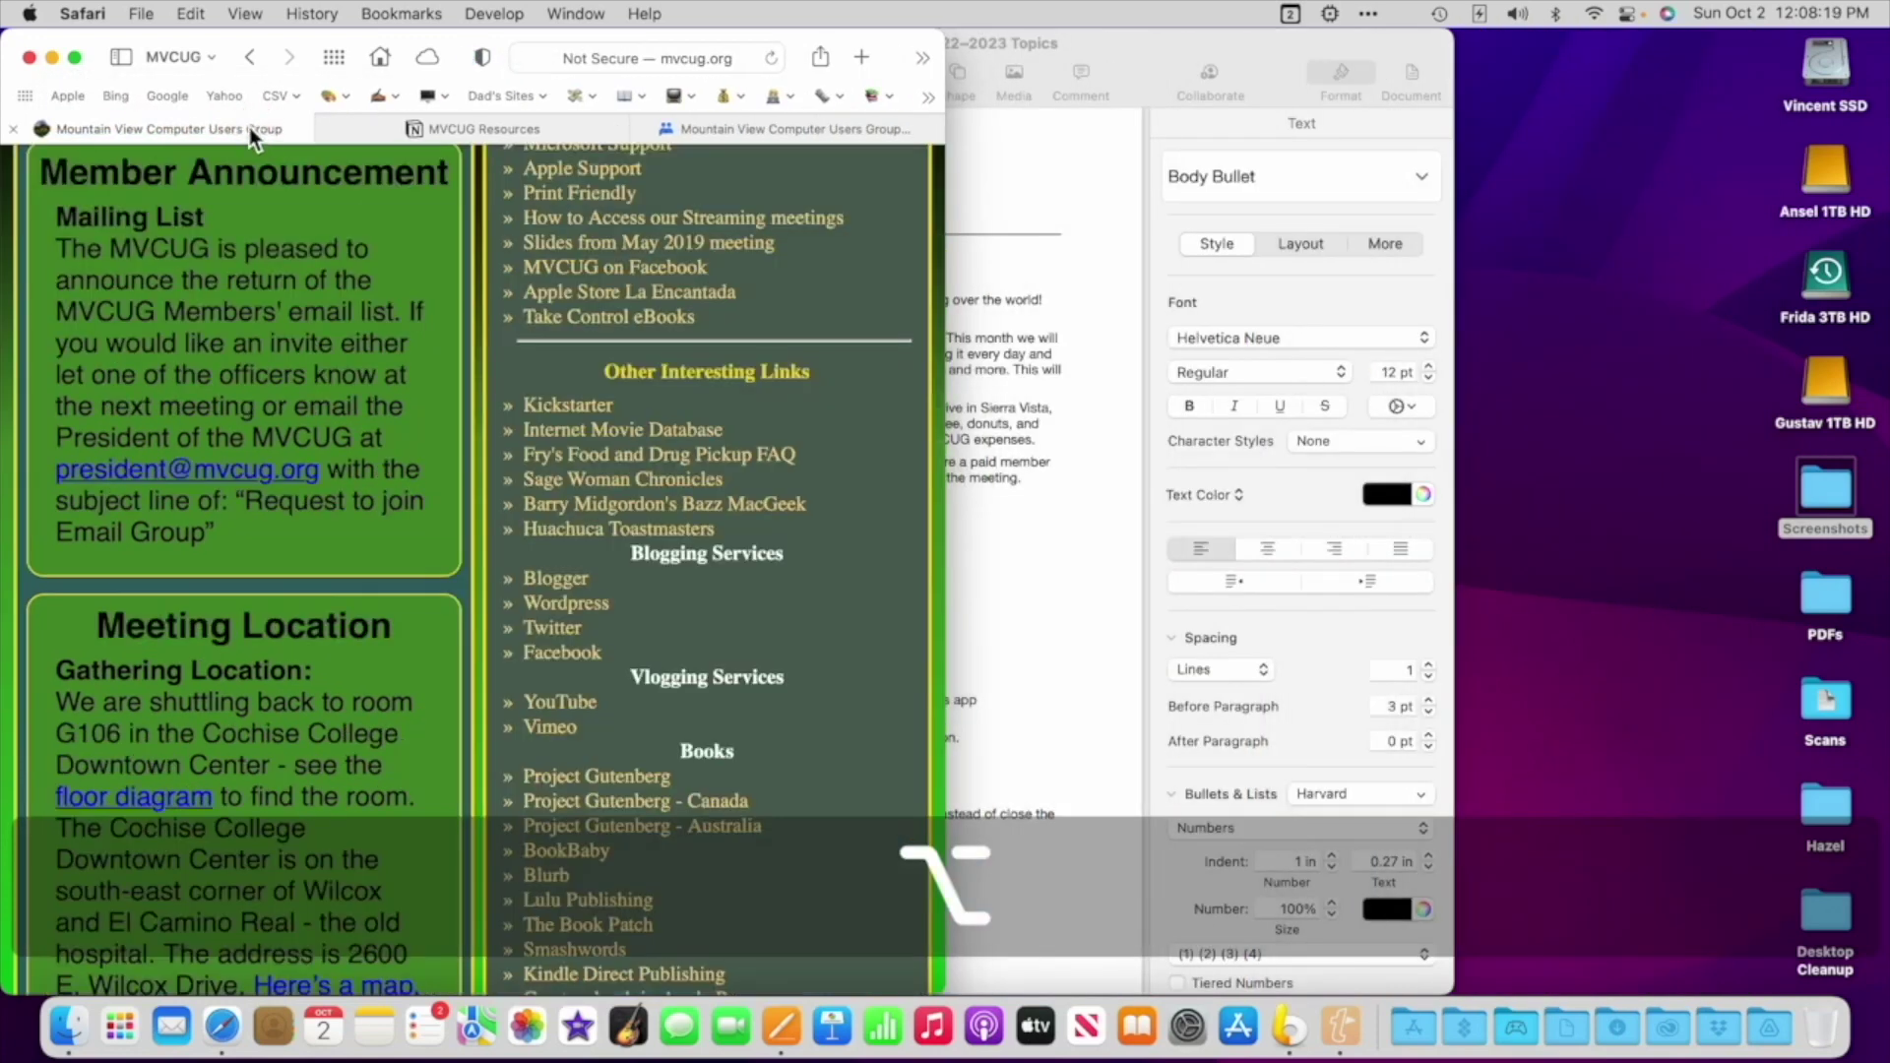
{"action": "left_click", "coordinate": [1138, 57]}
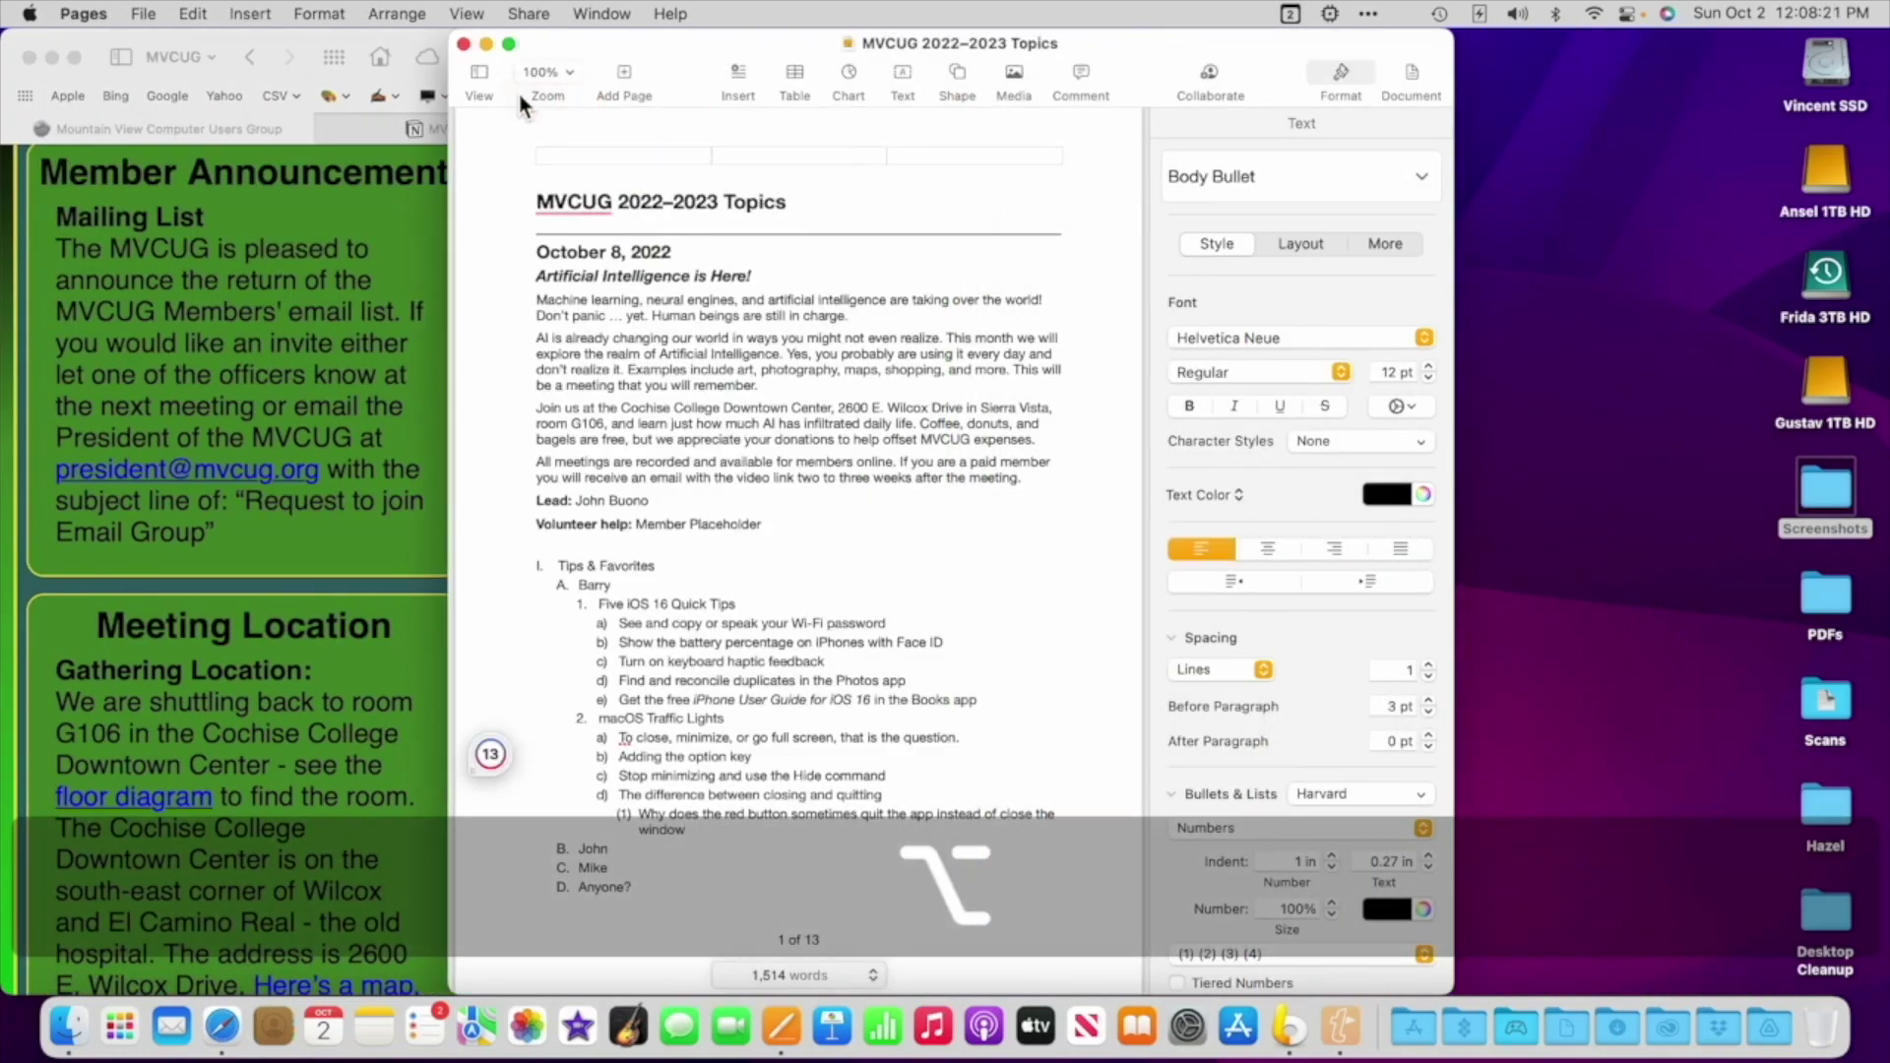
{"action": "mouse_move", "coordinate": [511, 48]}
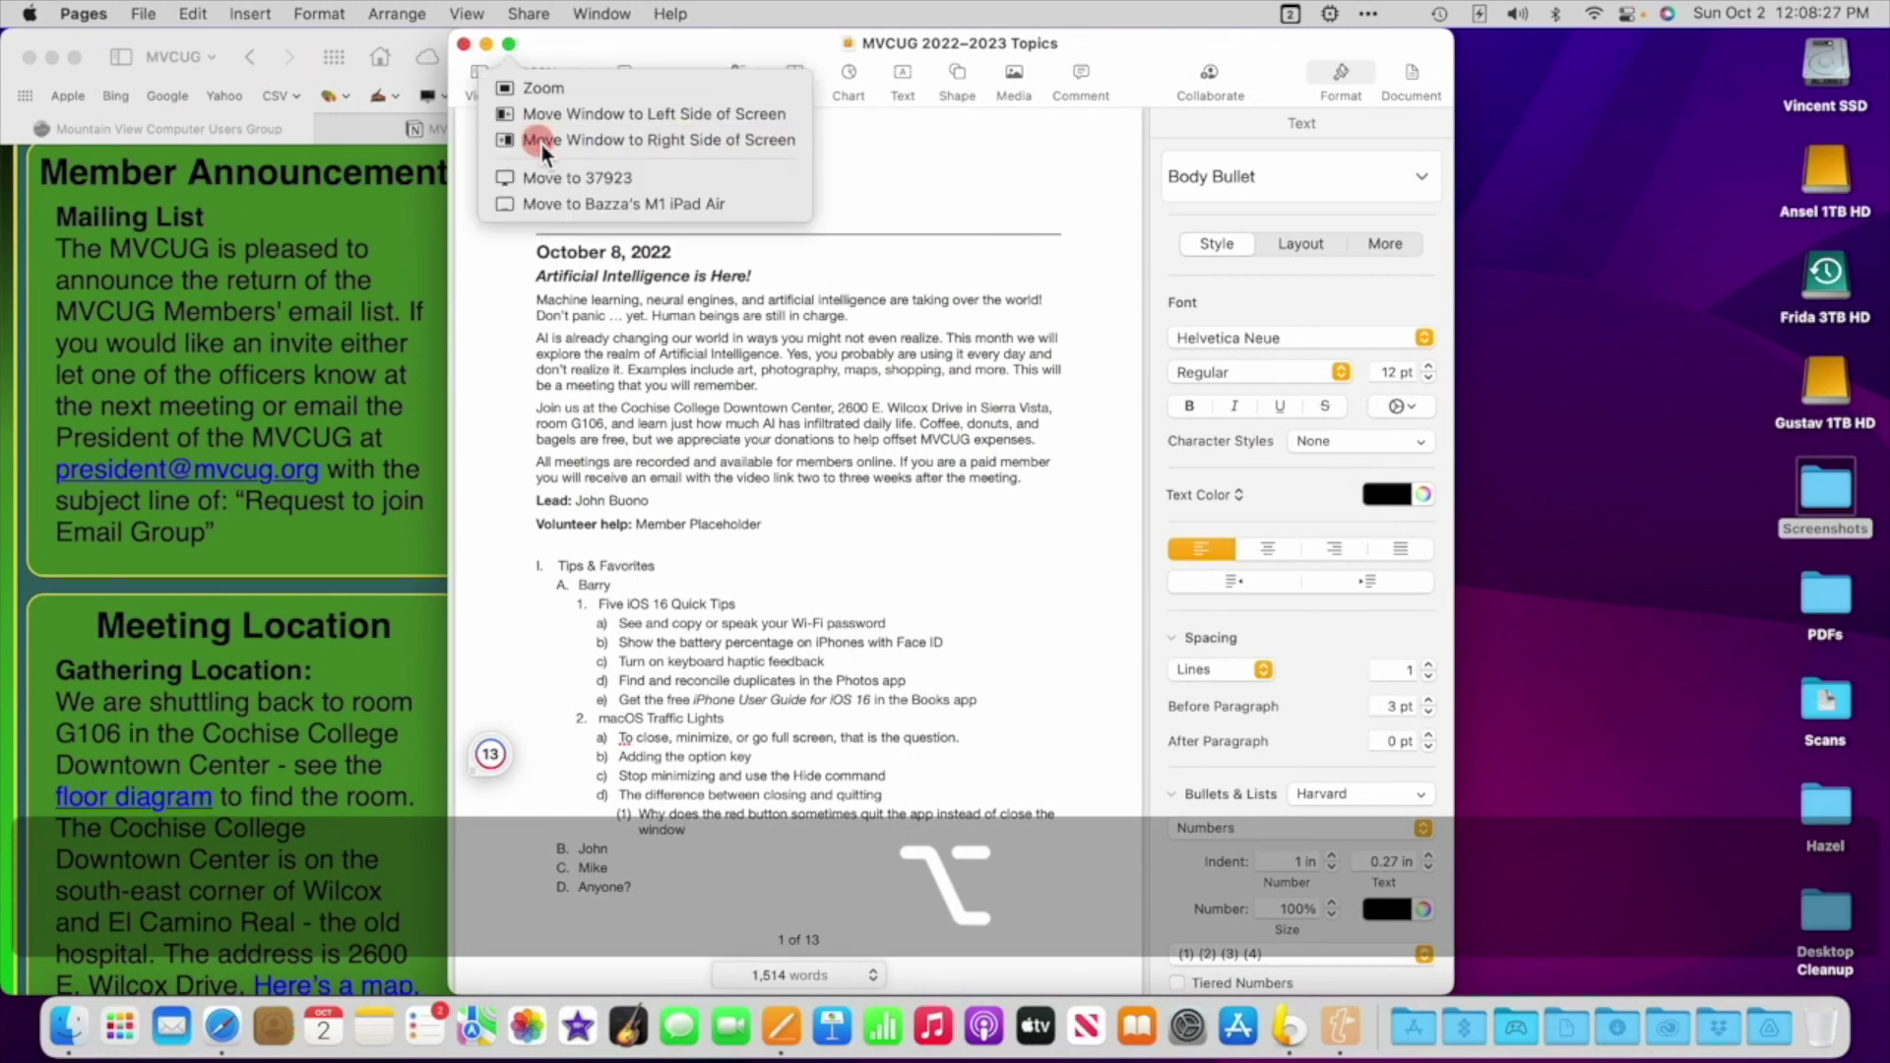
{"action": "left_click", "coordinate": [540, 144]}
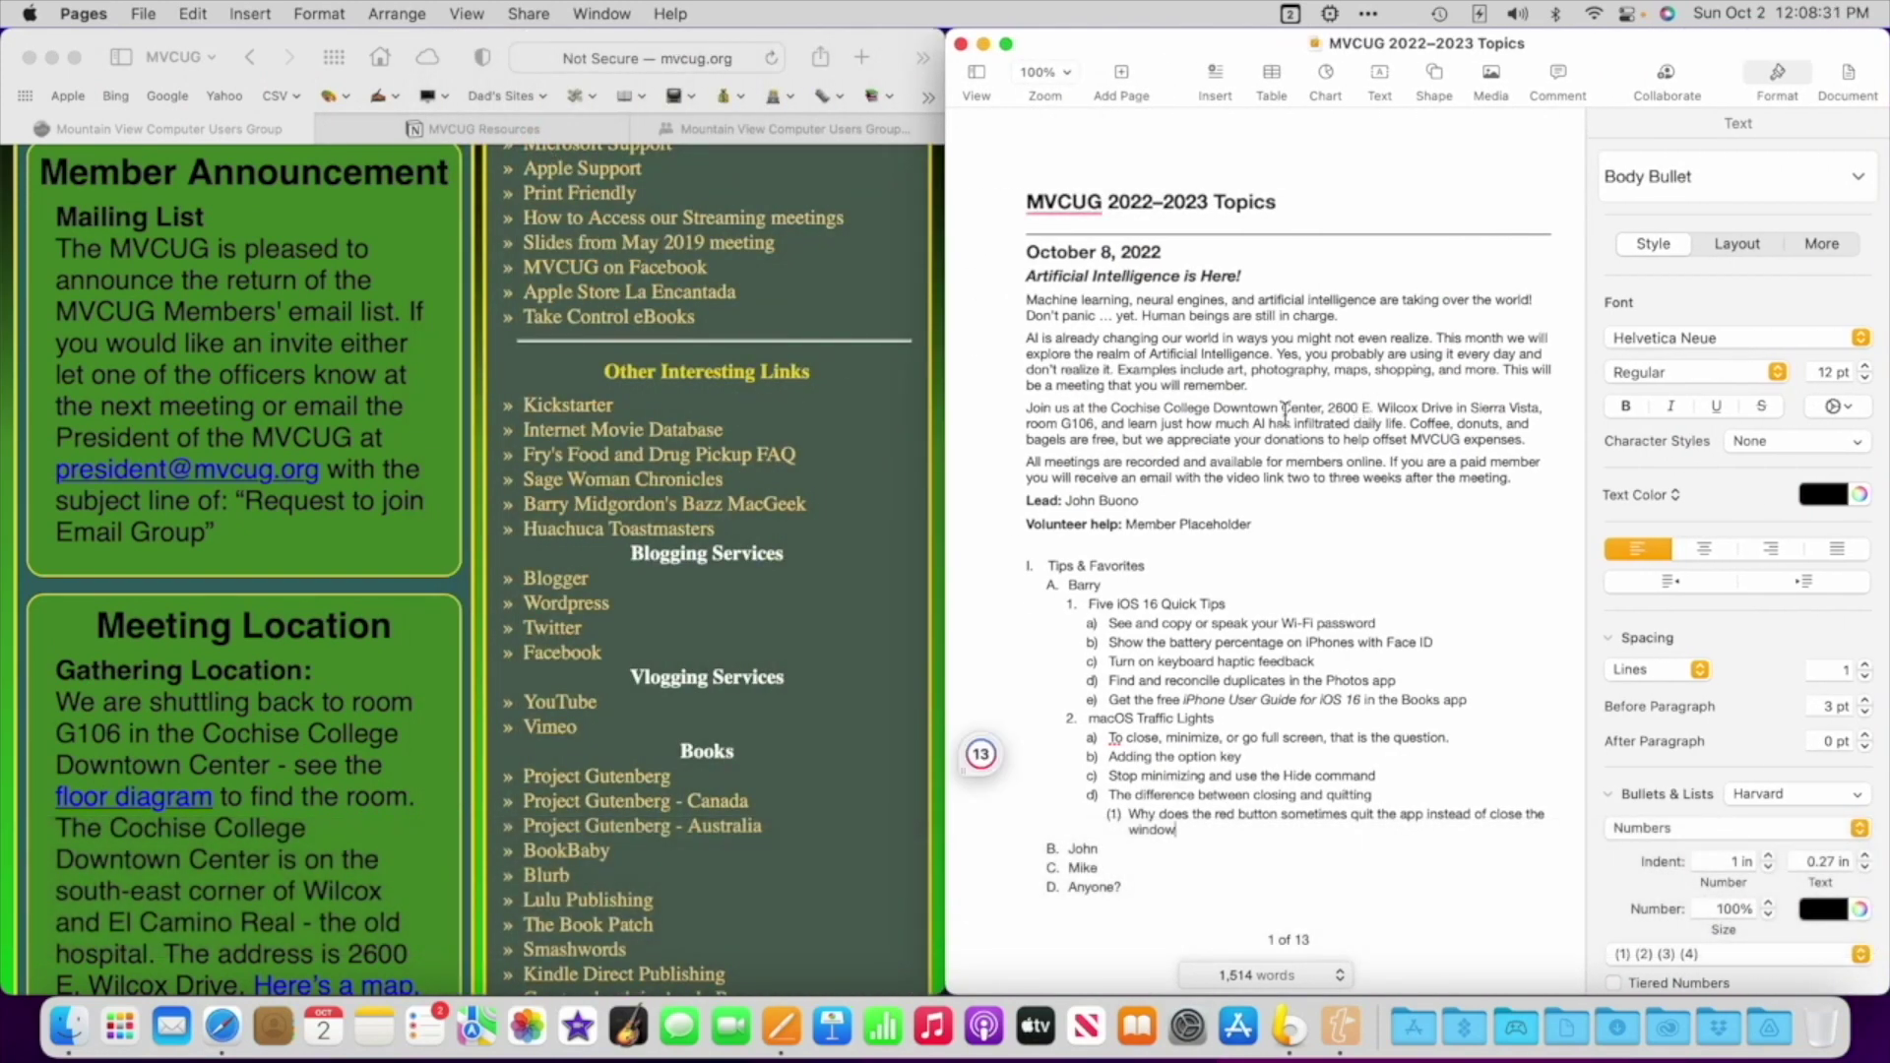
Narrow the Pages window slightly at the edge it shares with Safari, and make the Safari window active
{"action": "mouse_move", "coordinate": [1101, 51]}
{"action": "left_mouse_down"}
{"action": "mouse_move", "coordinate": [1162, 171]}
{"action": "mouse_move", "coordinate": [835, 175]}
{"action": "mouse_move", "coordinate": [1142, 54]}
{"action": "mouse_move", "coordinate": [1085, 51]}
{"action": "mouse_move", "coordinate": [1118, 37]}
{"action": "left_mouse_up"}
{"action": "mouse_move", "coordinate": [1004, 16]}
{"action": "mouse_move", "coordinate": [950, 571]}
{"action": "left_mouse_down"}
{"action": "mouse_move", "coordinate": [1105, 561]}
{"action": "mouse_move", "coordinate": [955, 571]}
{"action": "left_mouse_up"}
{"action": "left_click", "coordinate": [903, 583]}
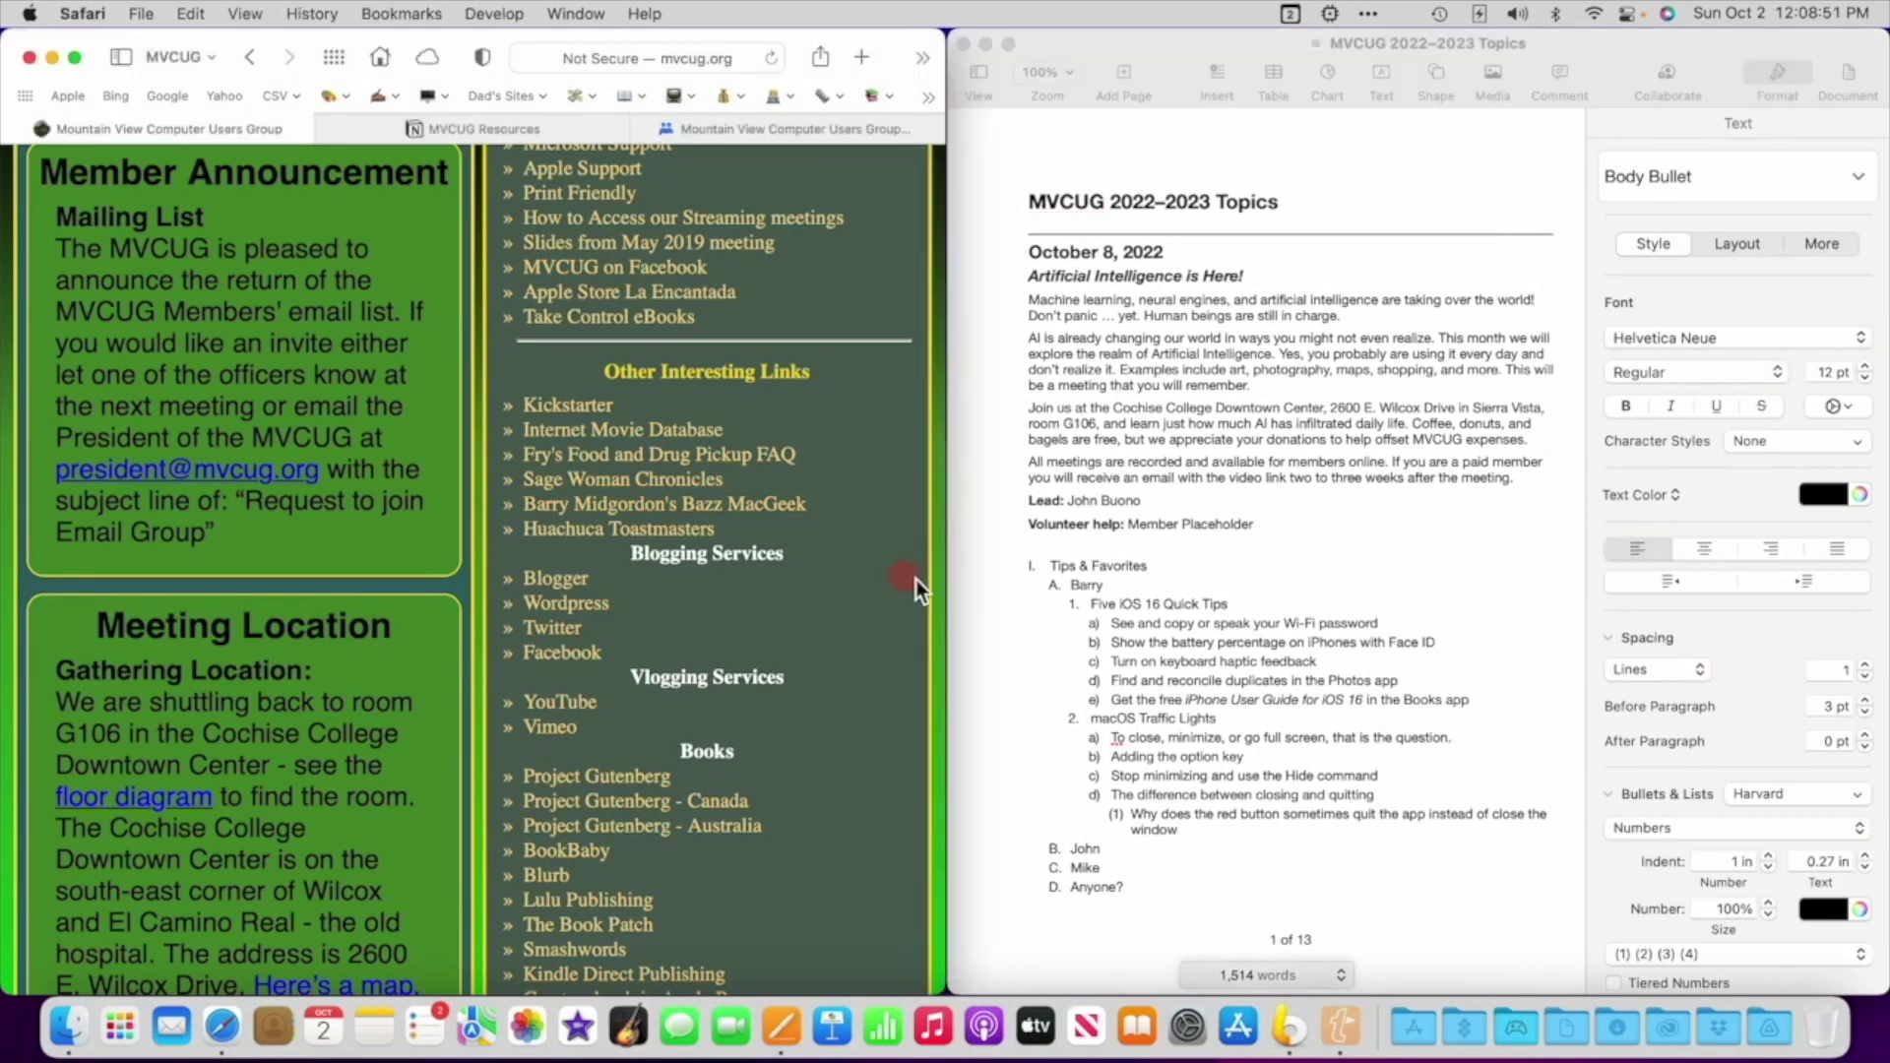
{"action": "scroll", "coordinate": [950, 581], "scroll_direction": "down", "scroll_amount": 3}
{"action": "scroll", "coordinate": [950, 583], "scroll_direction": "up", "scroll_amount": 3}
Exit full screen for the Pages document and show the Zoom and Move Window to Side of Screen alternatives for its window
{"action": "key", "text": "super+q"}
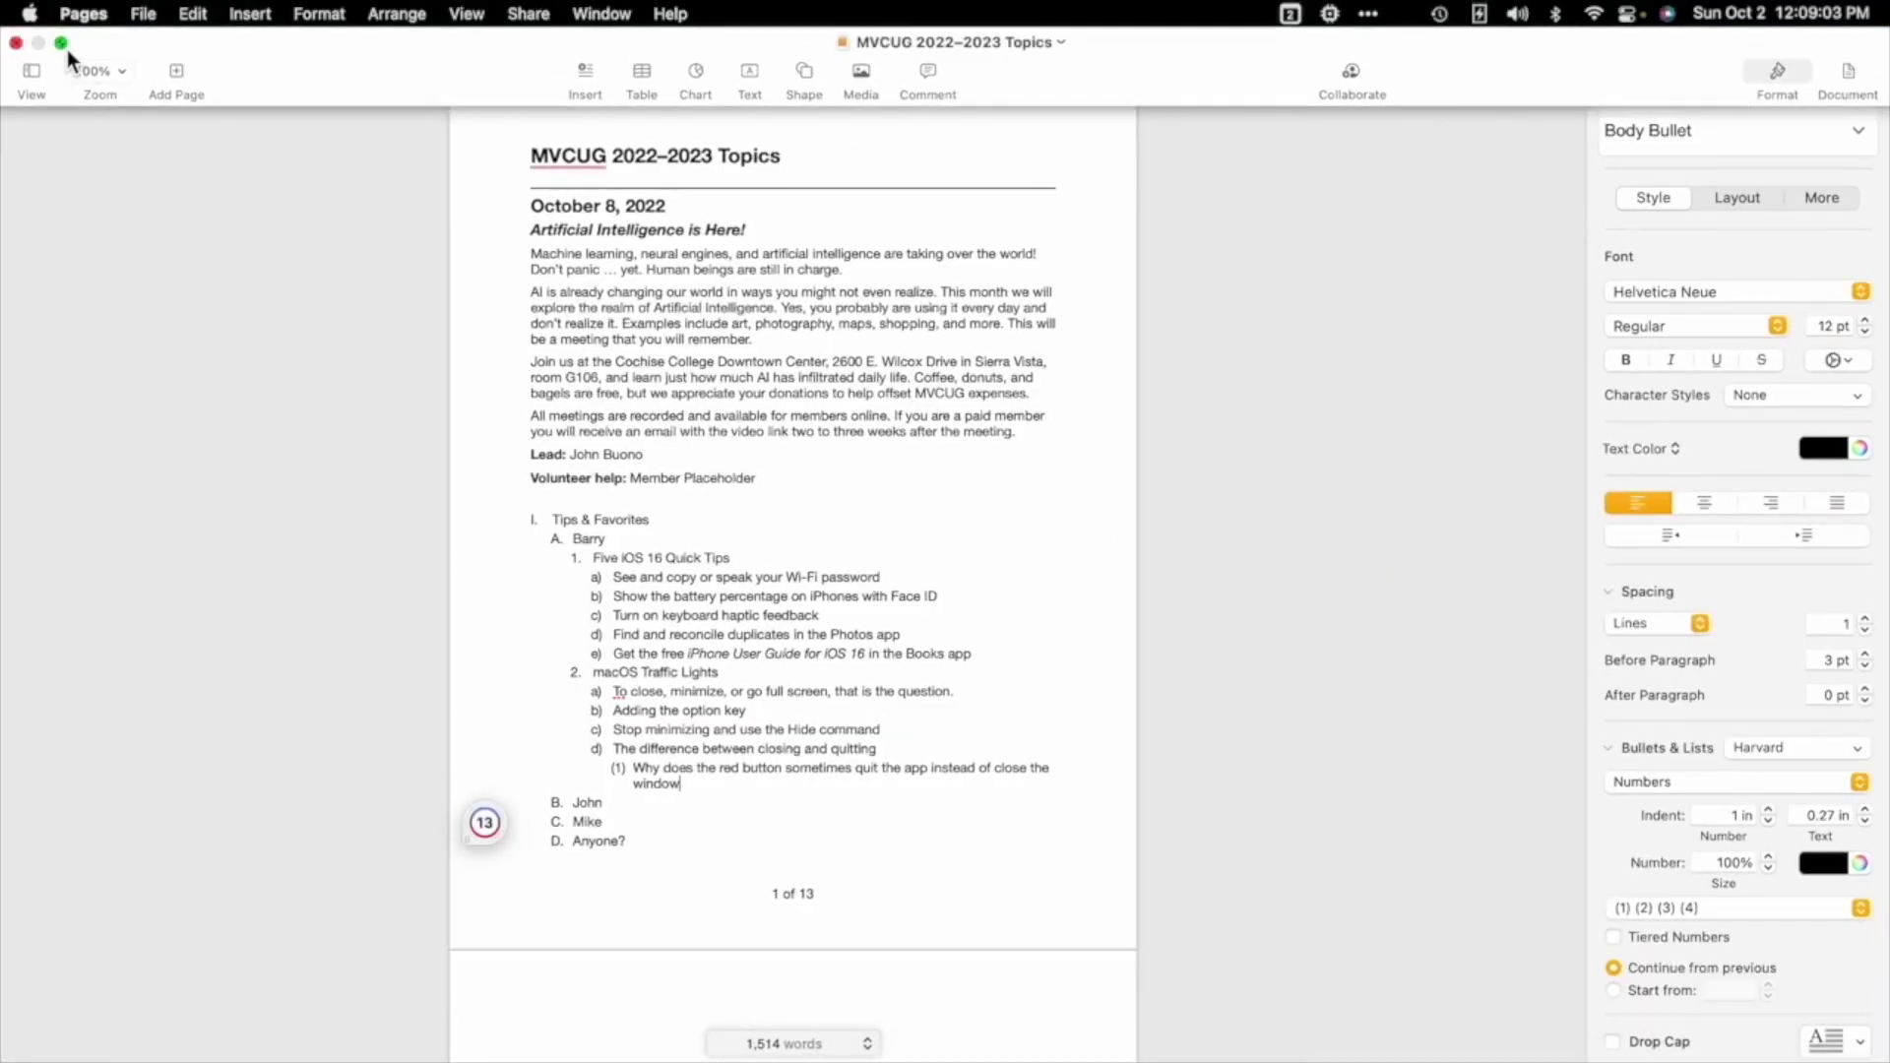
{"action": "left_click", "coordinate": [67, 49]}
{"action": "left_click", "coordinate": [1038, 151]}
{"action": "key", "text": "alt"}
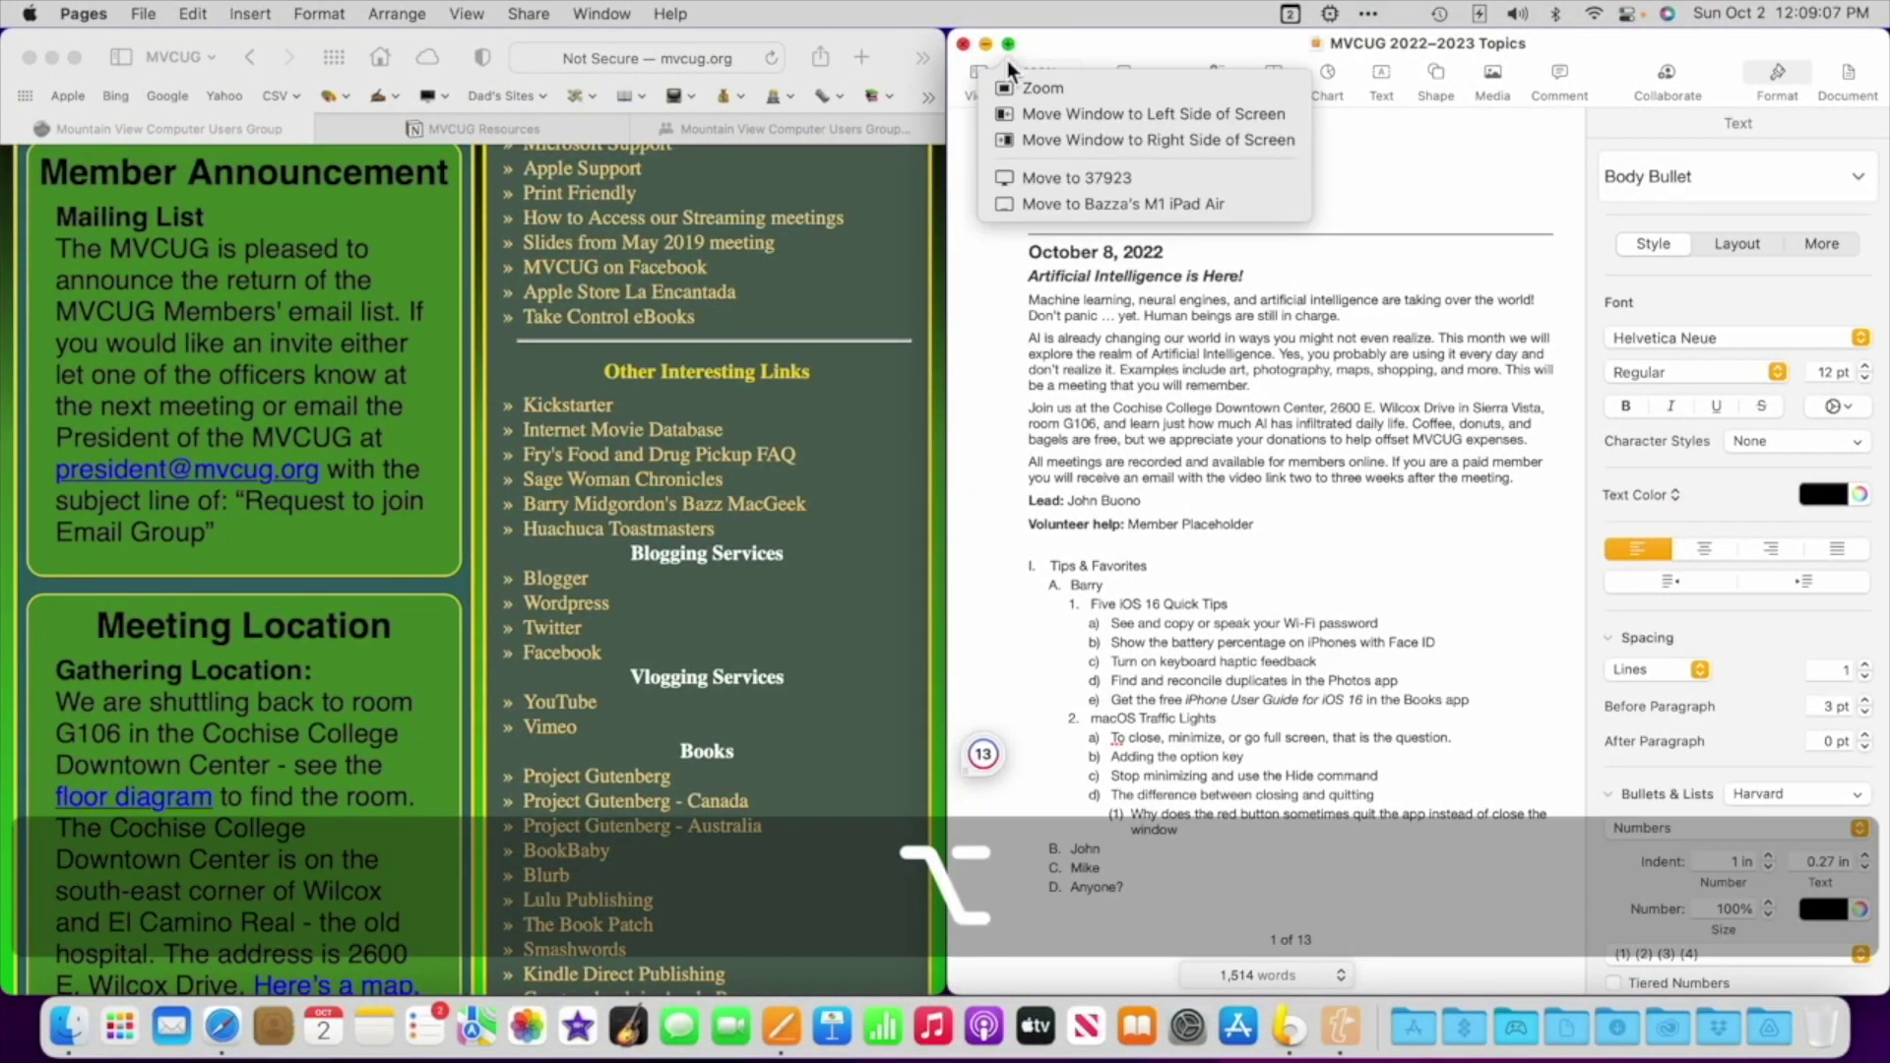